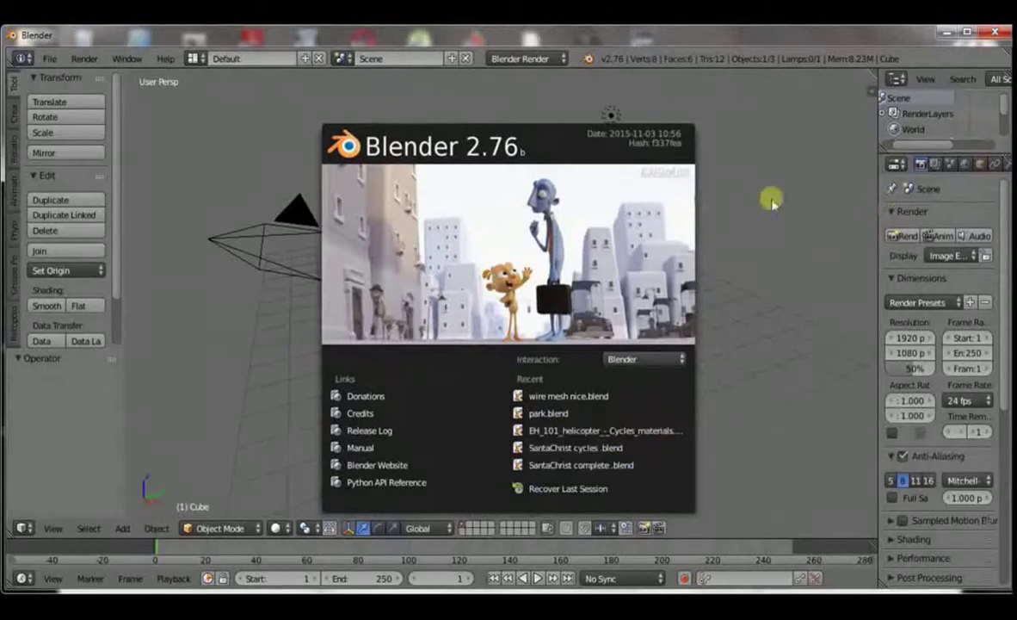
Step: Delete the default cube and switch the viewport to the right orthographic view
left_click(613, 314)
key("x")
left_click(596, 316)
key("KP_3")
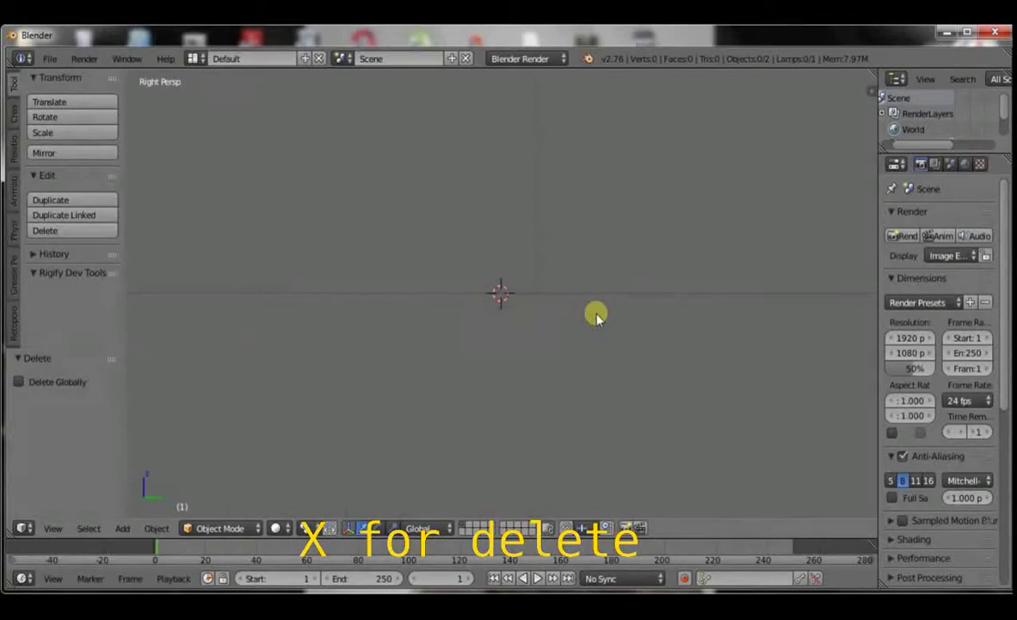
key("KP_5")
scroll(596, 315, "up", 3)
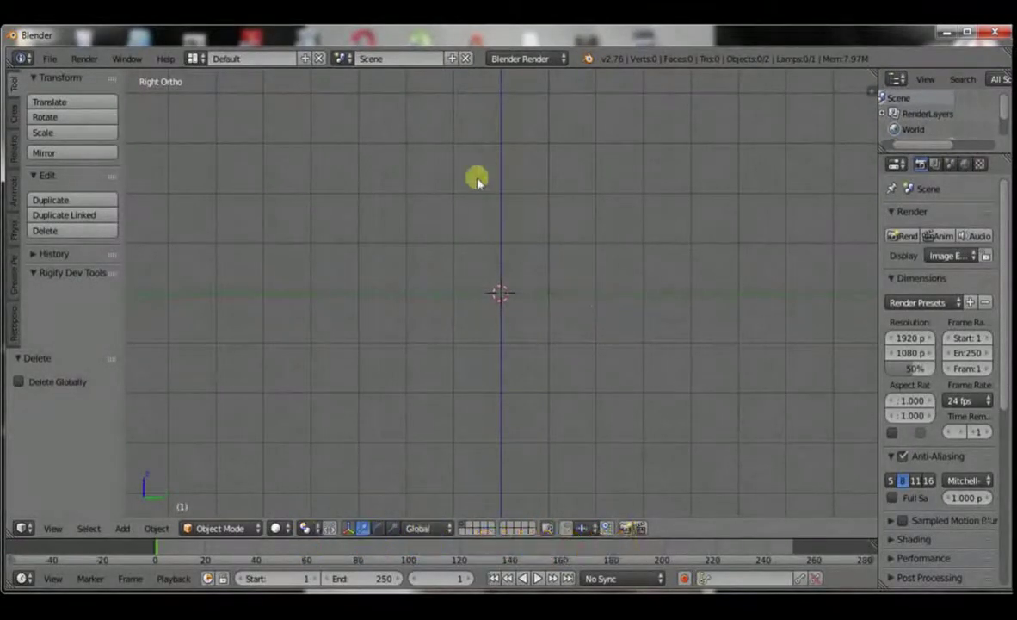
Step: Add a plane and rotate its mesh 90° about the Y axis in Edit Mode
key("shift+a")
mouse_move(390, 129)
left_click(454, 129)
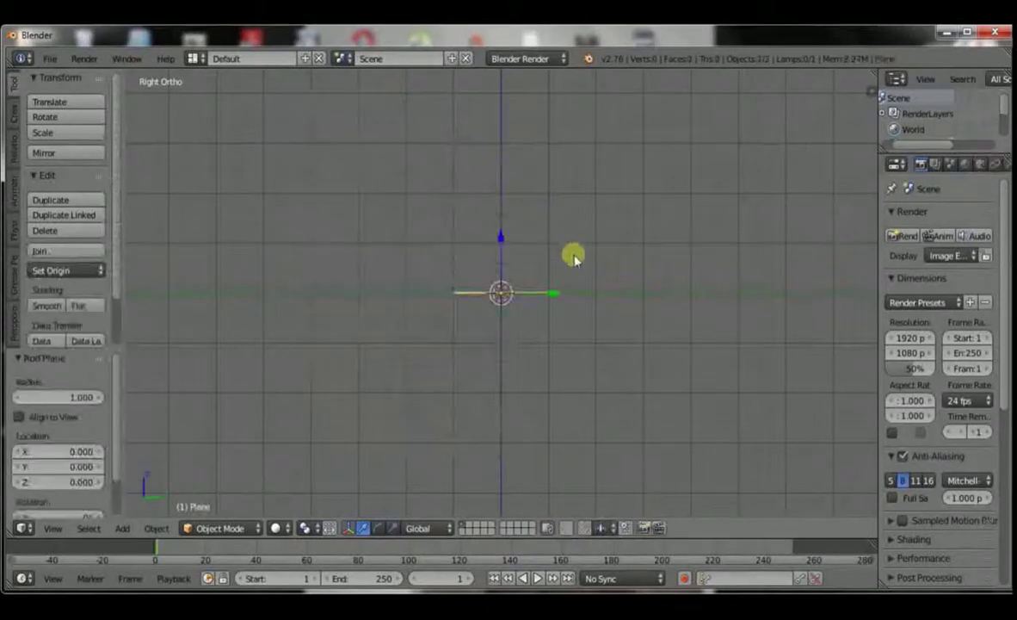
key("Tab")
type("r")
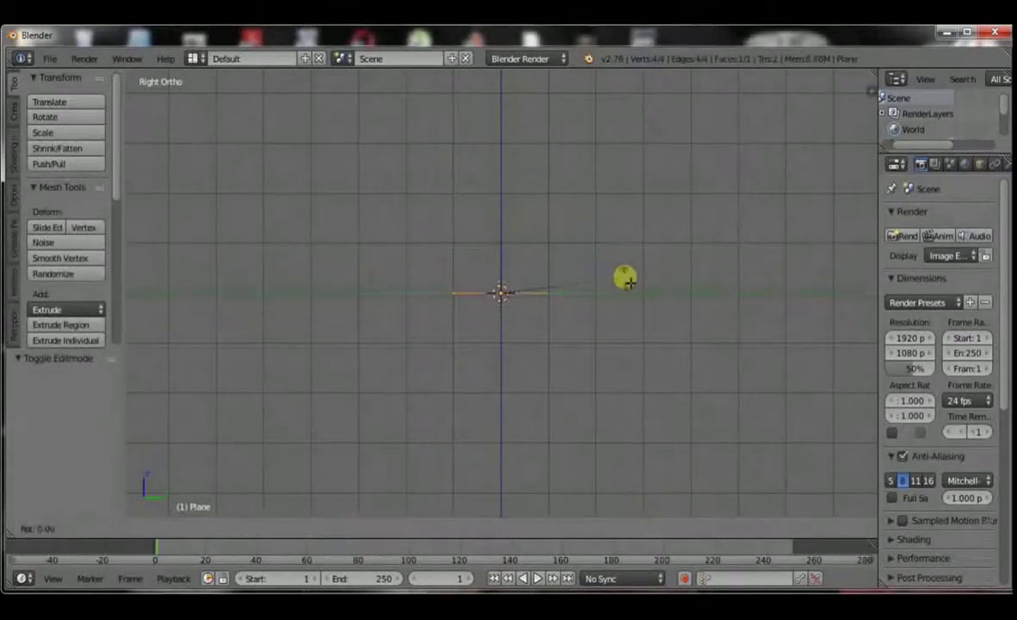
type("y90")
key("Return")
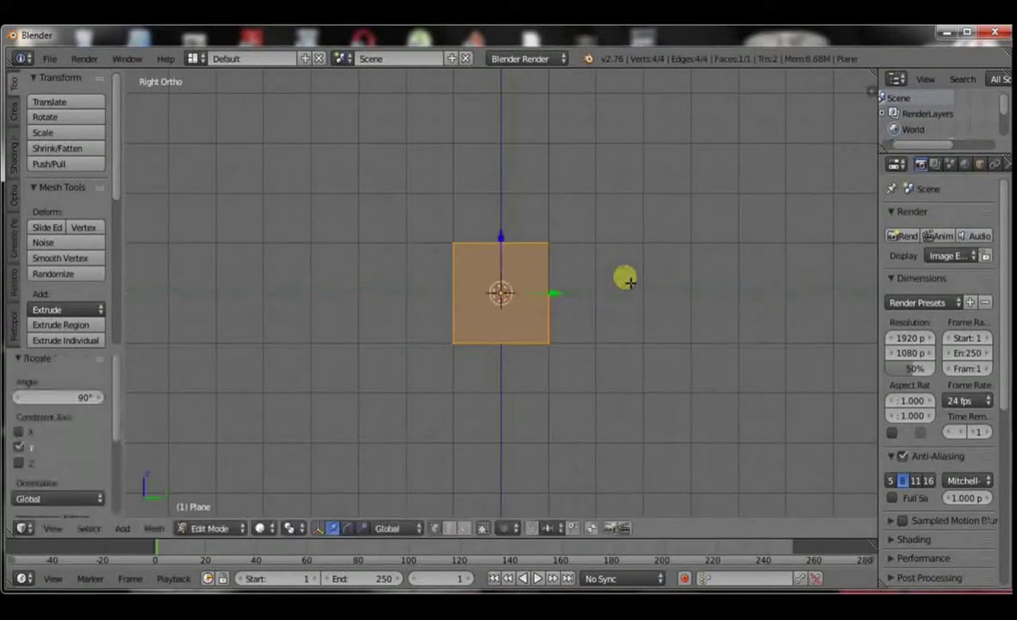
Step: Rotate the plane's mesh 45° into a diamond and delete the corner vertex on its positive Y side
type("r45")
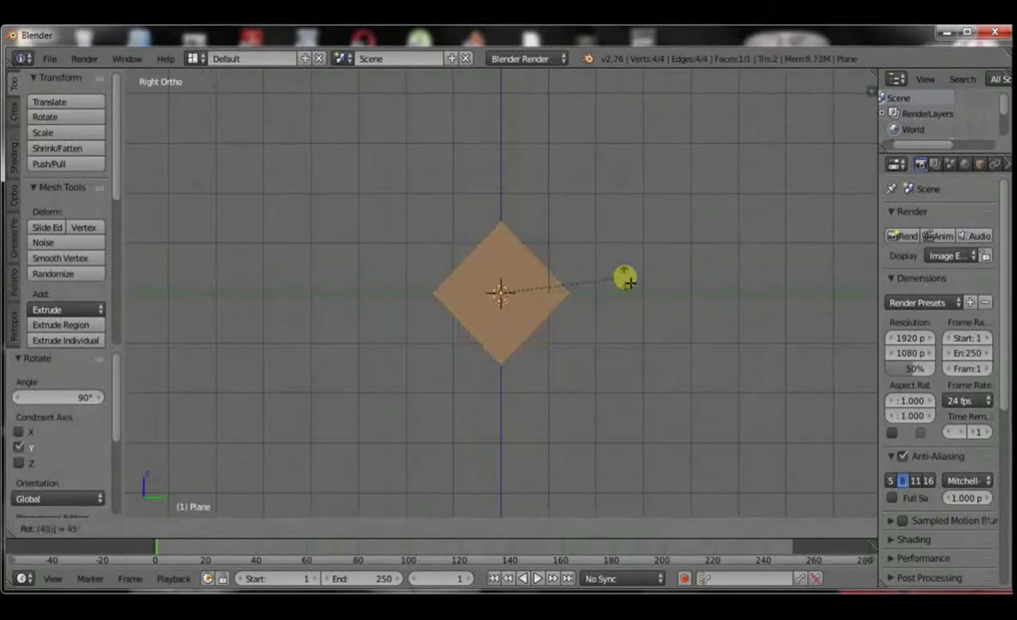
key("Return")
scroll(630, 282, "up", 3)
right_click(630, 300)
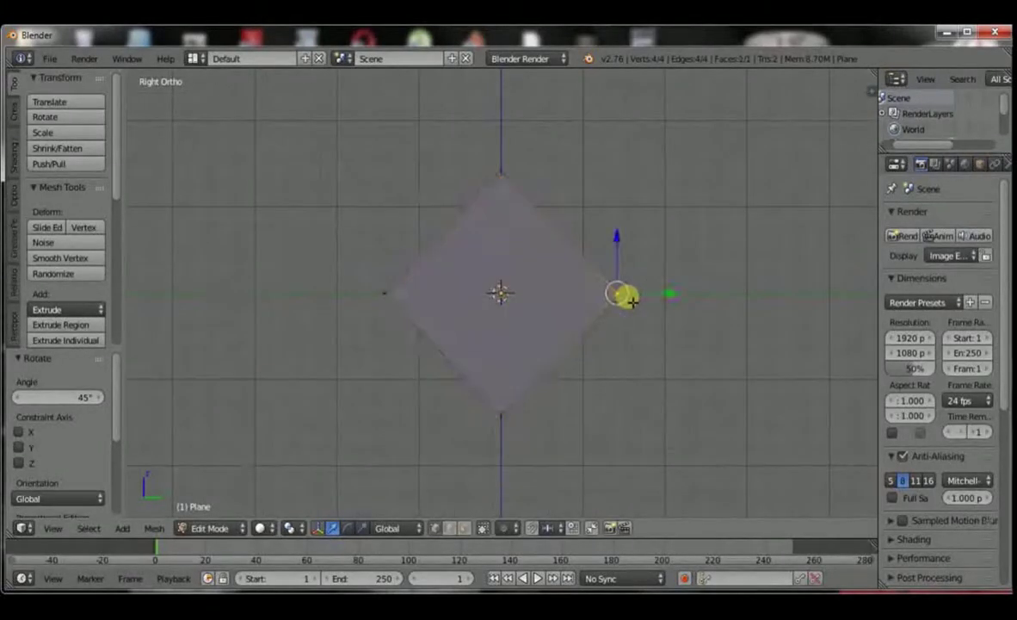
key("x")
left_click(631, 302)
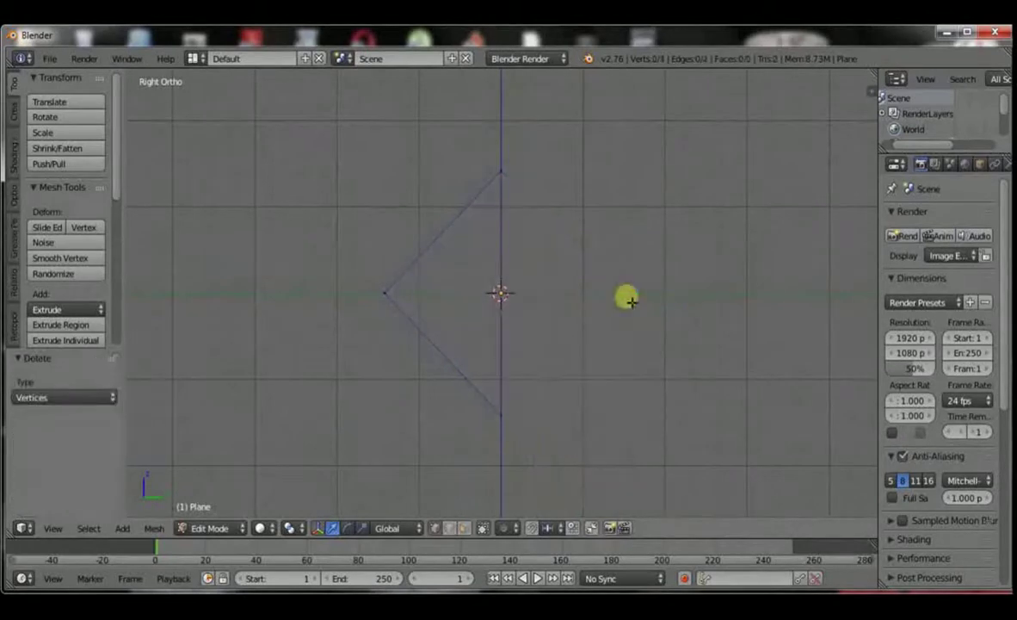
Step: Snap the 3D cursor to the upper end vertex of the V-shaped outline and return to Object Mode
right_click(503, 171)
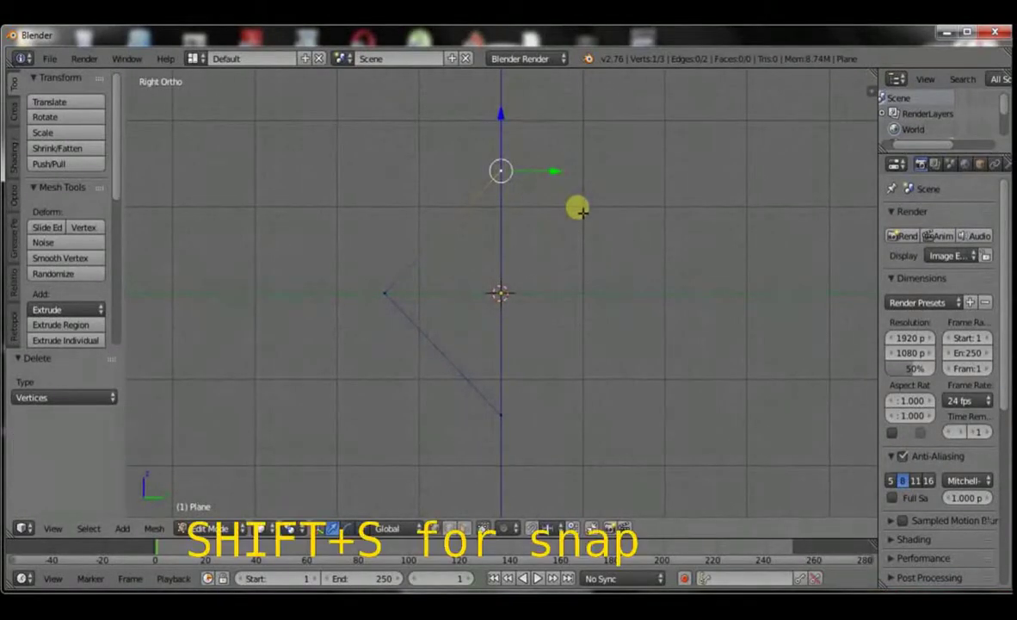
key("shift+s")
left_click(574, 261)
key("Tab")
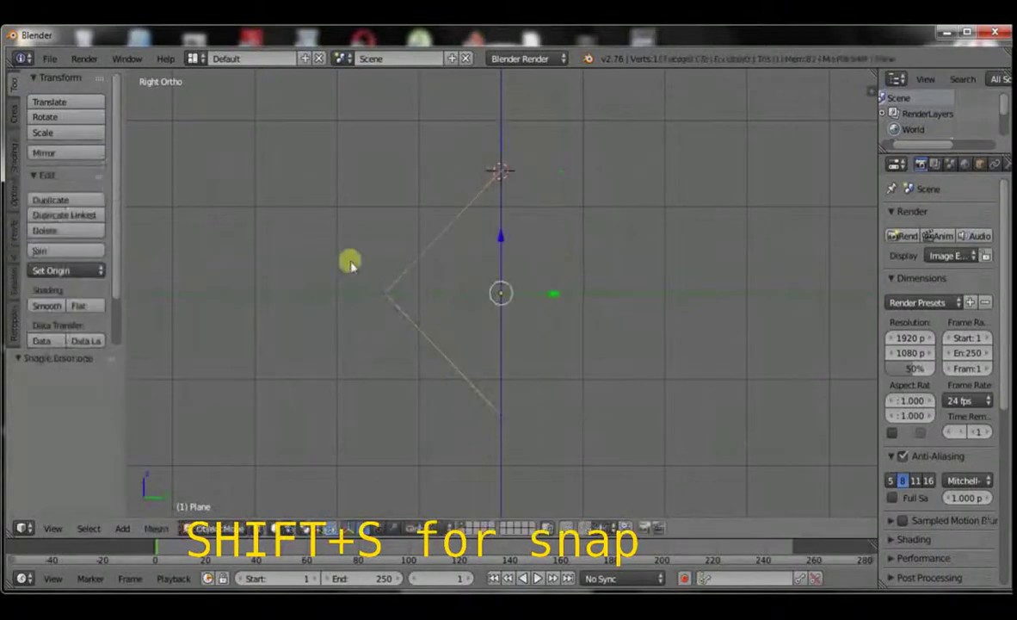
Step: Set the outline's origin to the 3D cursor and use the 3D cursor as the pivot point
left_click(57, 270)
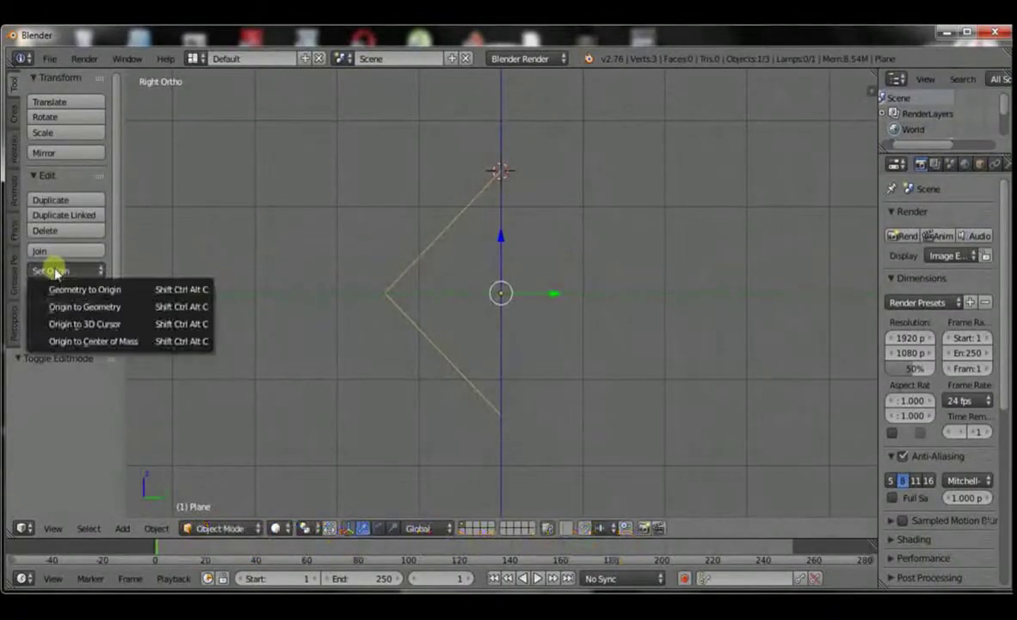
left_click(85, 323)
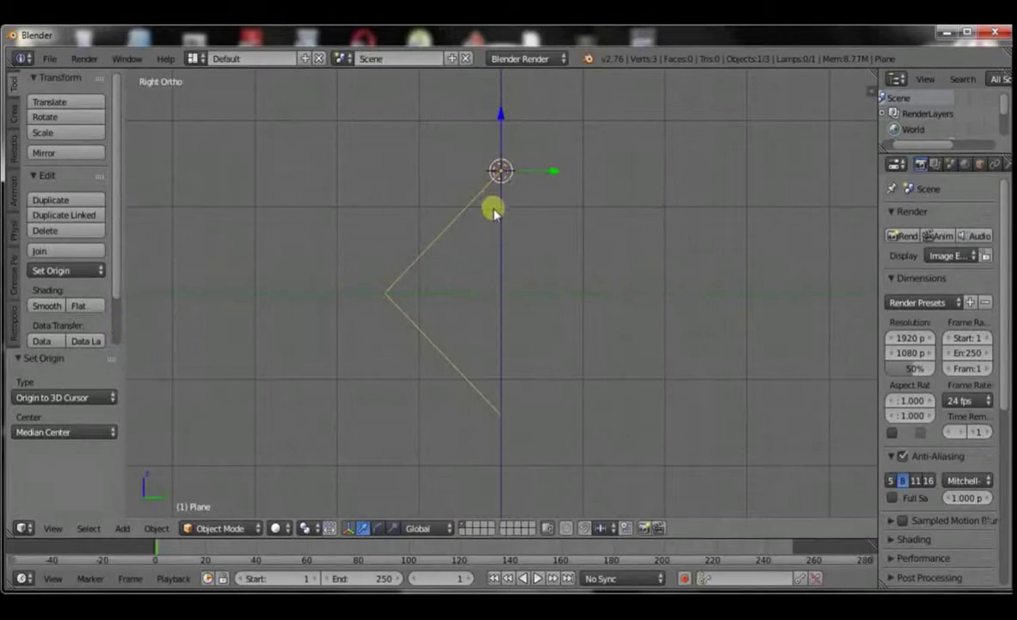
left_click(305, 528)
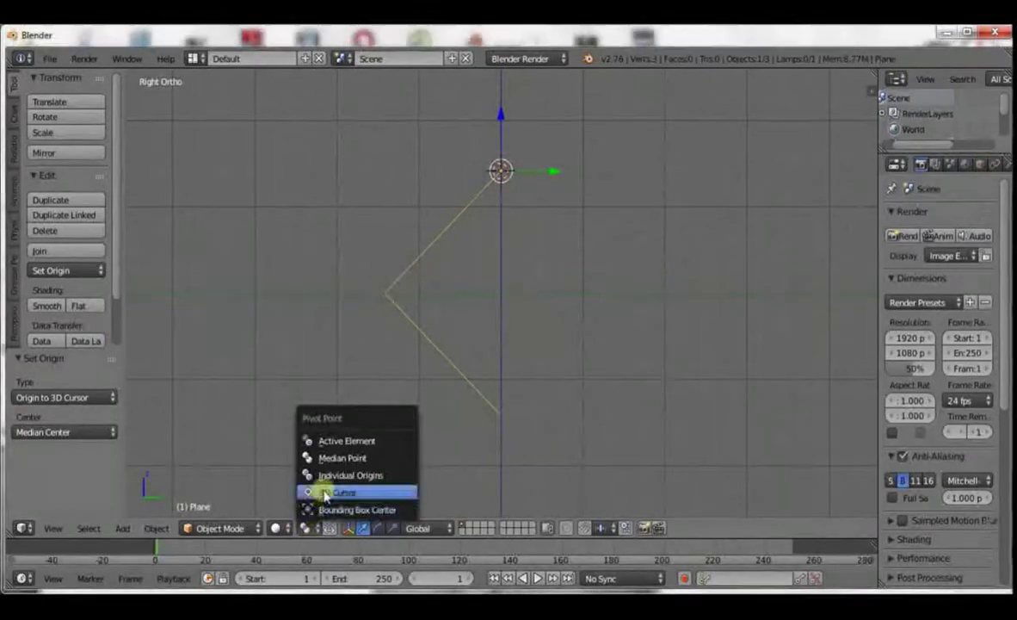
left_click(321, 489)
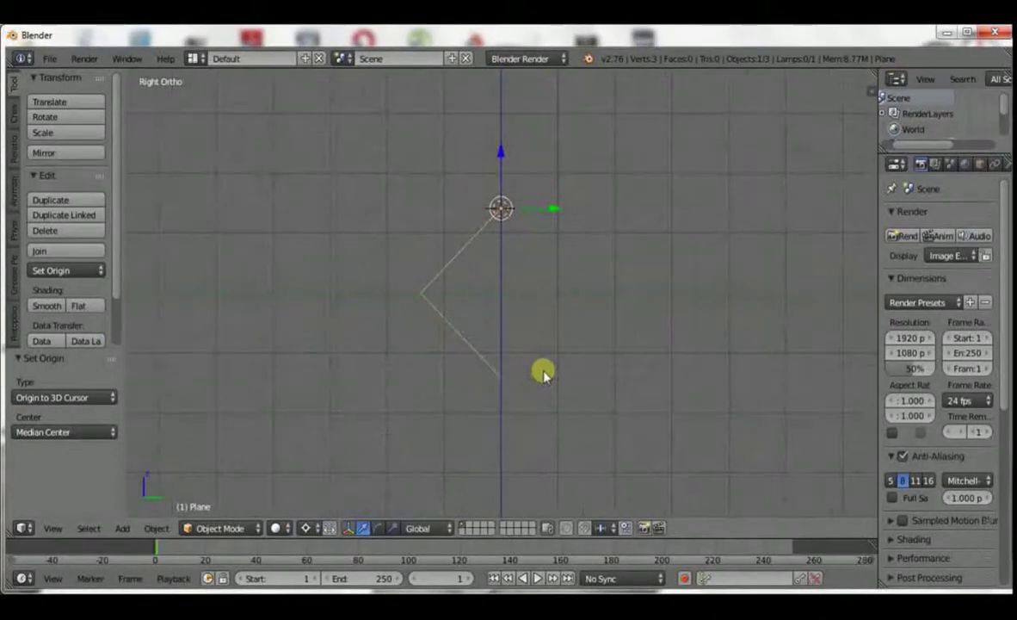
Step: Duplicate the V-shaped outline and rotate the copy 180° about the 3D cursor
key("shift+d")
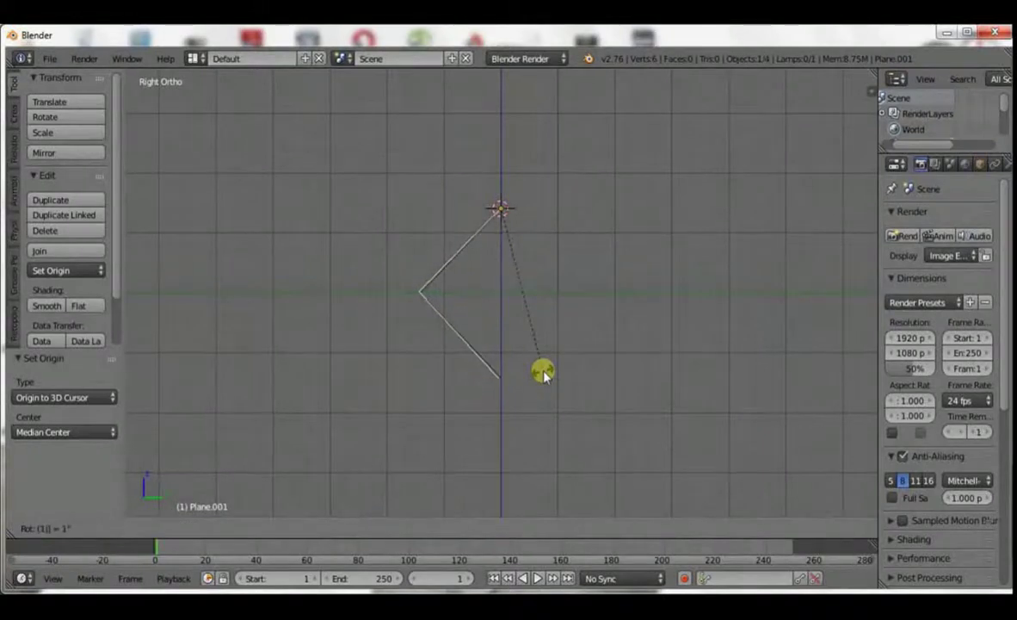
type("80")
key("Return")
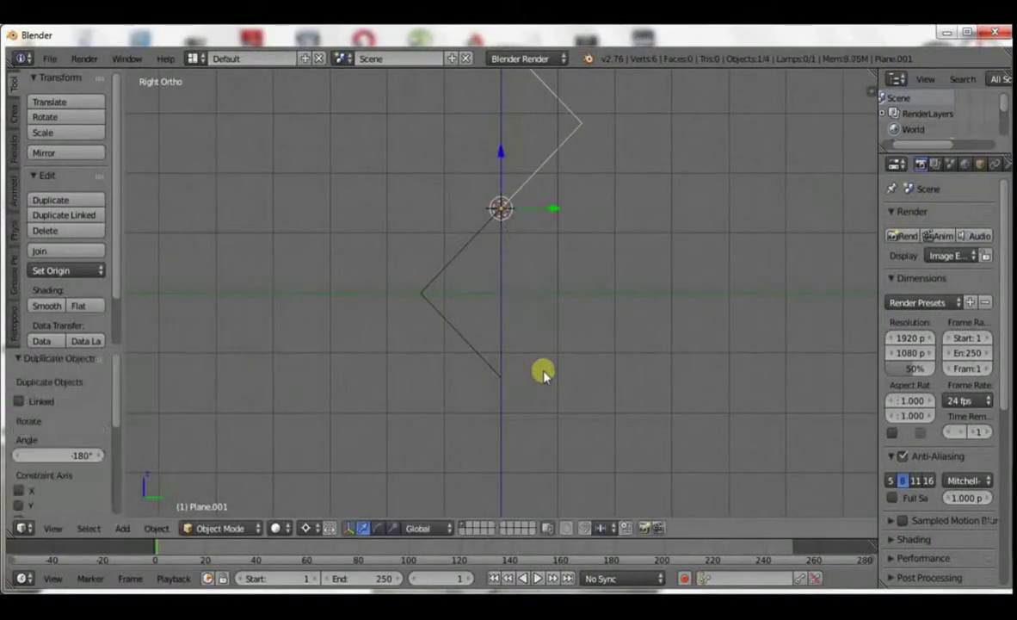
scroll(531, 275, "up", 1)
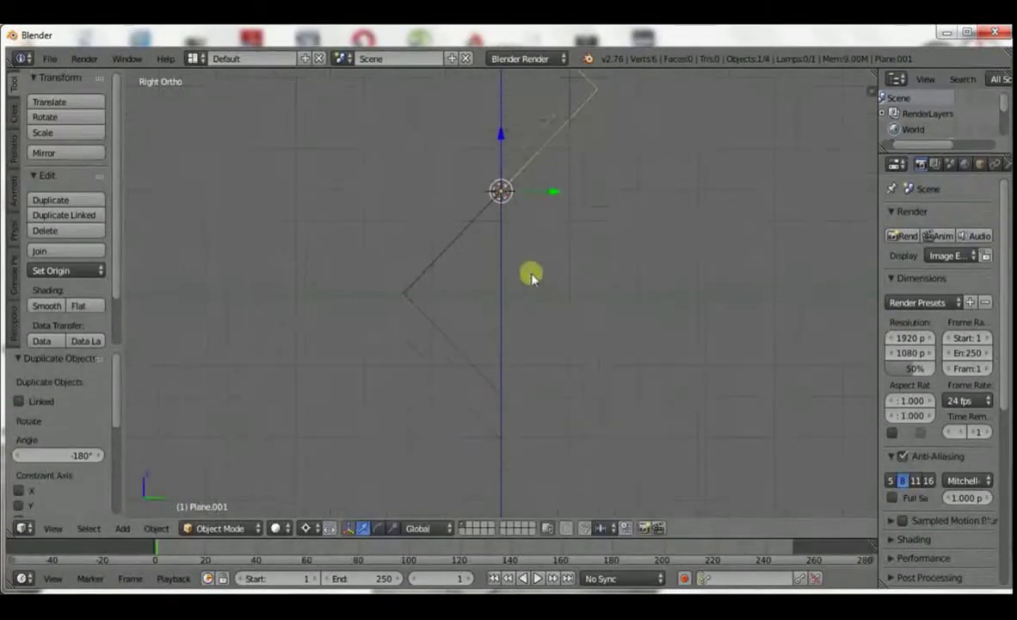
Step: Join the original V-shaped outline and its rotated copy into one object
left_click(461, 239, "shift")
scroll(460, 239, "down", 4)
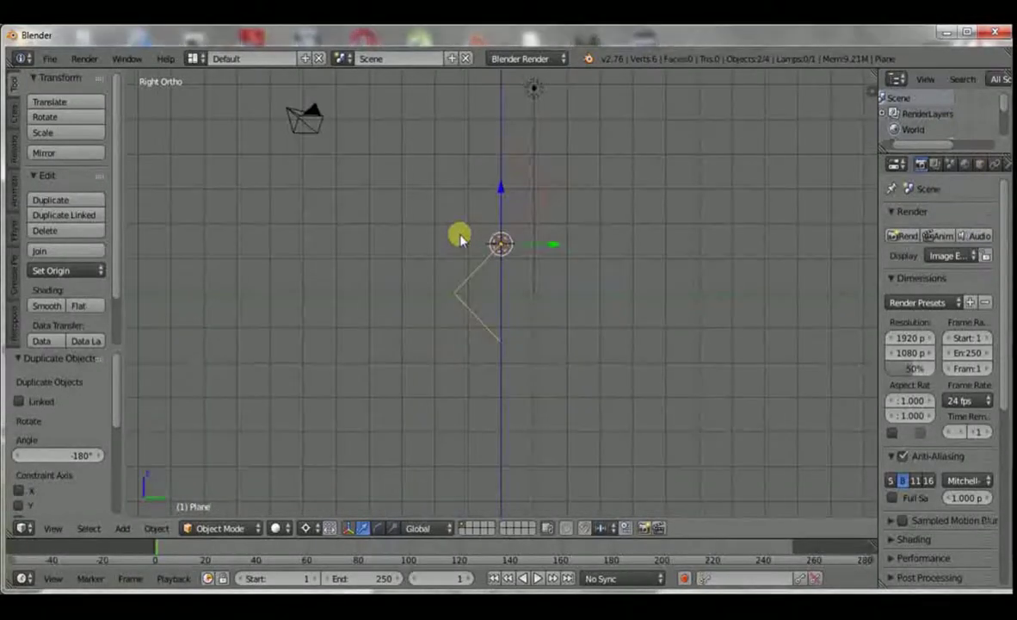
key("ctrl+j")
scroll(461, 240, "up", 5)
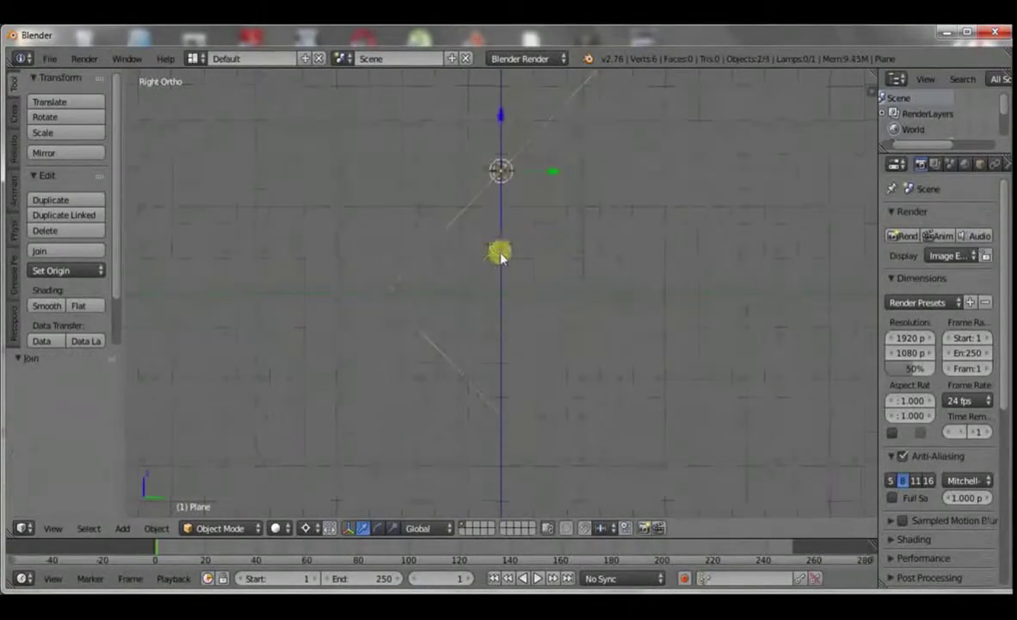
Step: Merge the two overlapping vertices where the halves of the zigzag meet, using At Center
key("Tab")
middle_click_drag(535, 221, 531, 307, "shift")
scroll(531, 309, "up", 3)
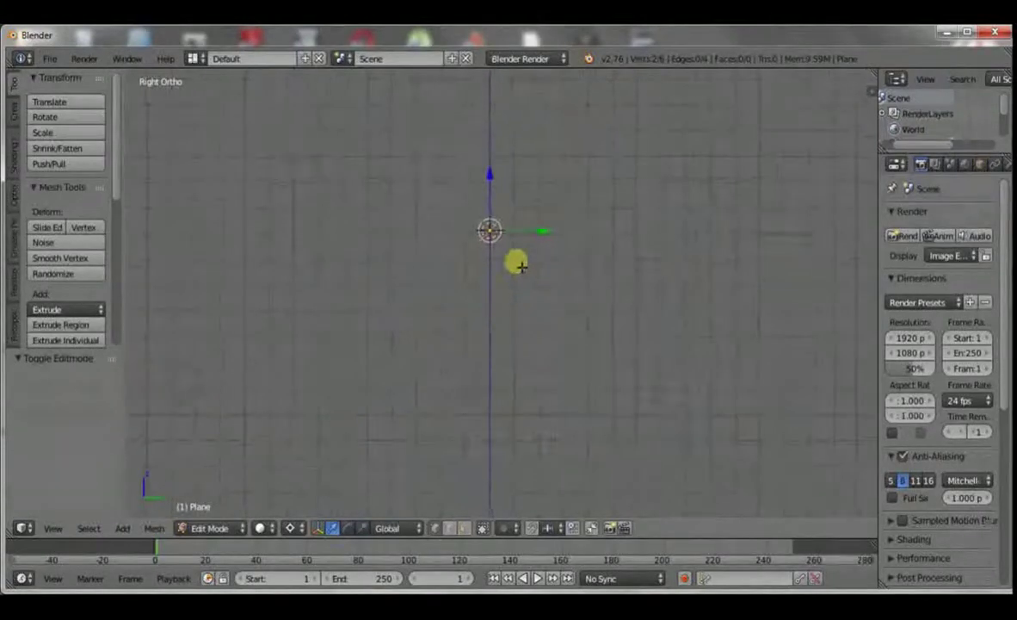
scroll(520, 266, "down", 1)
key("alt+m")
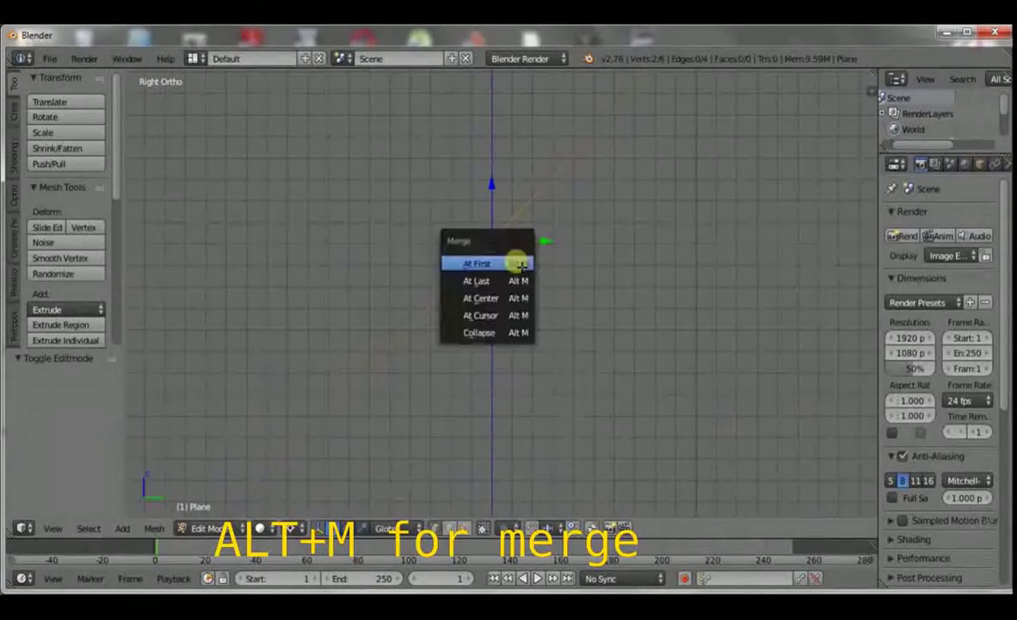
left_click(497, 294)
key("Tab")
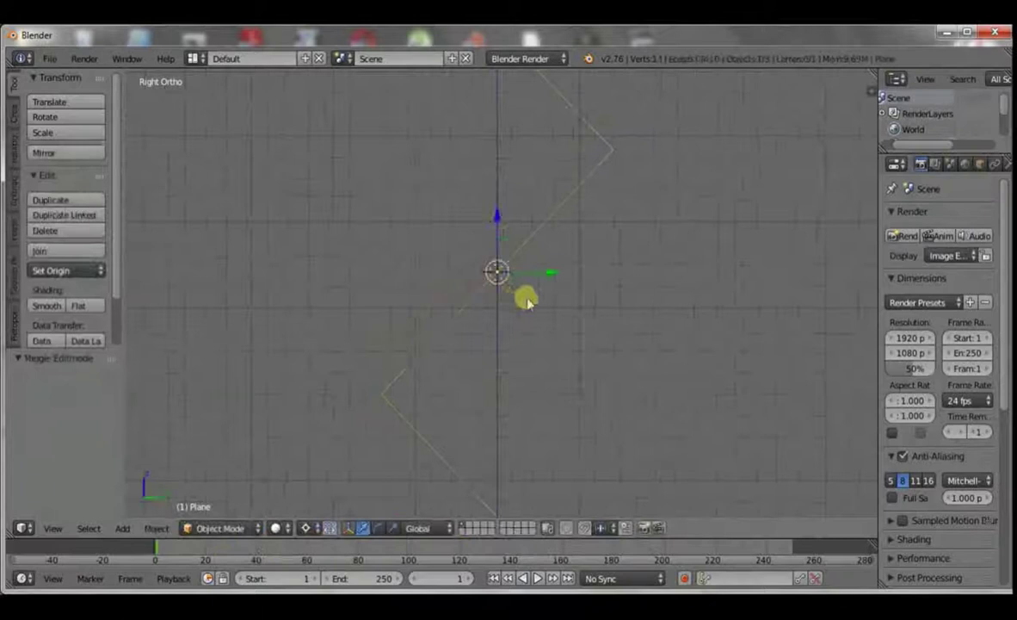
scroll(527, 296, "down", 4)
key("g")
right_click(533, 311)
scroll(550, 335, "up", 6)
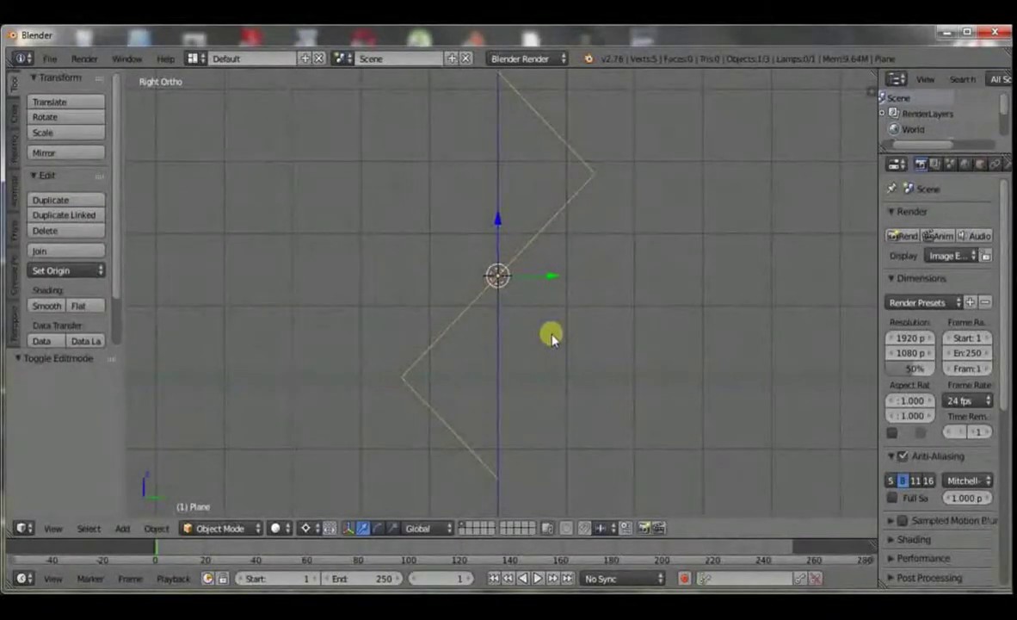
Step: Dissolve the middle vertex of the zigzag so its long diagonal becomes a single edge
scroll(551, 337, "up", 1)
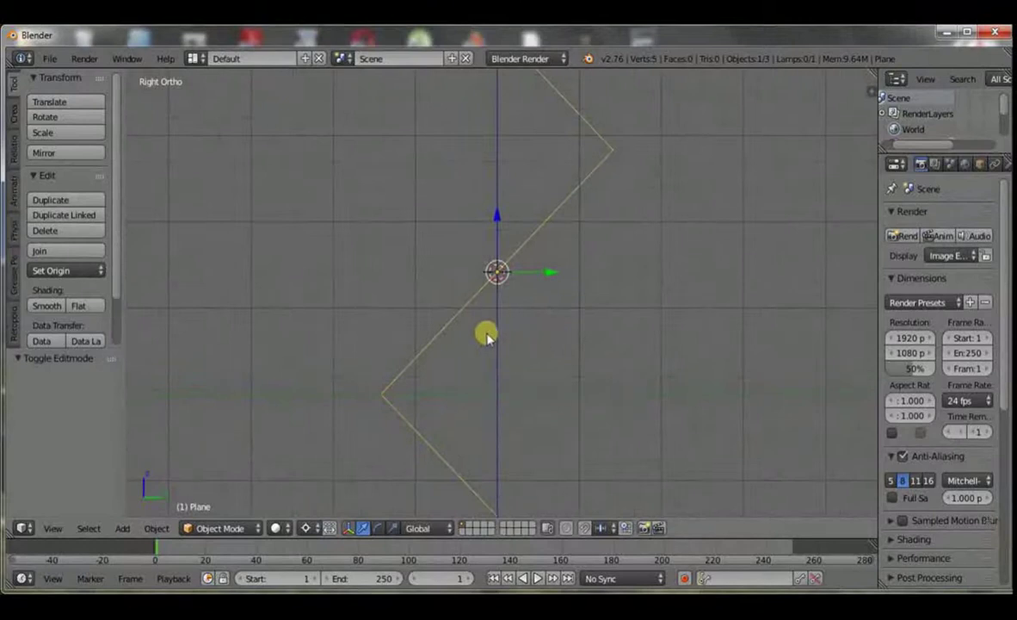
key("Tab")
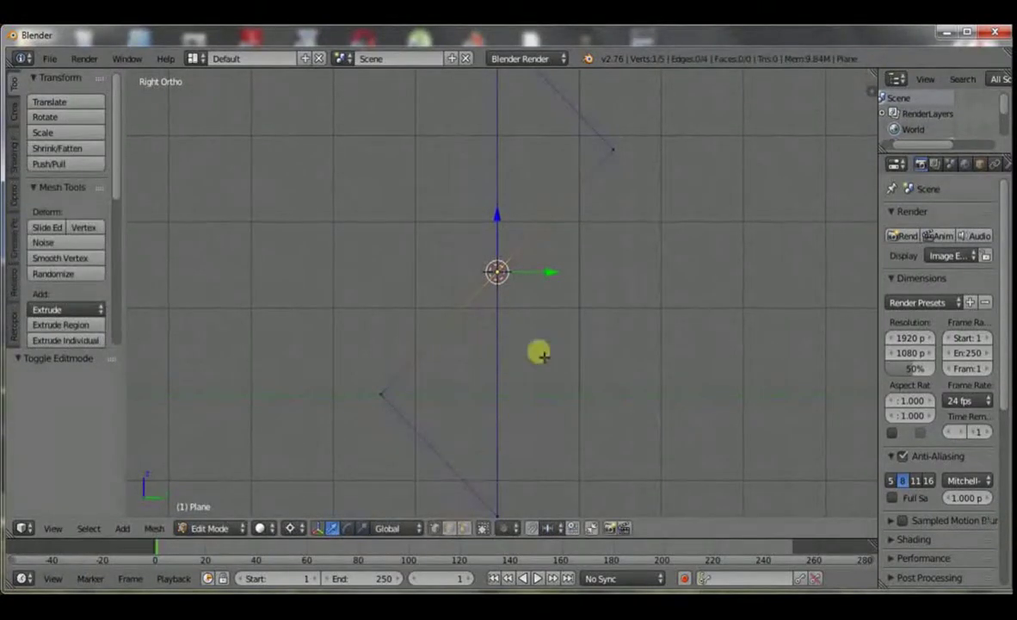
key("x")
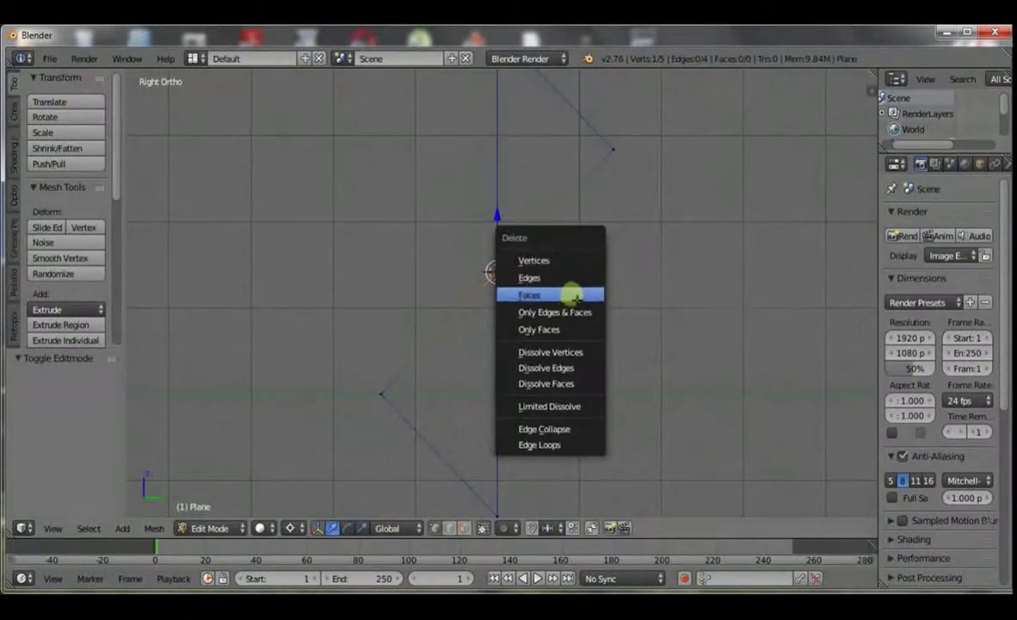
left_click(559, 353)
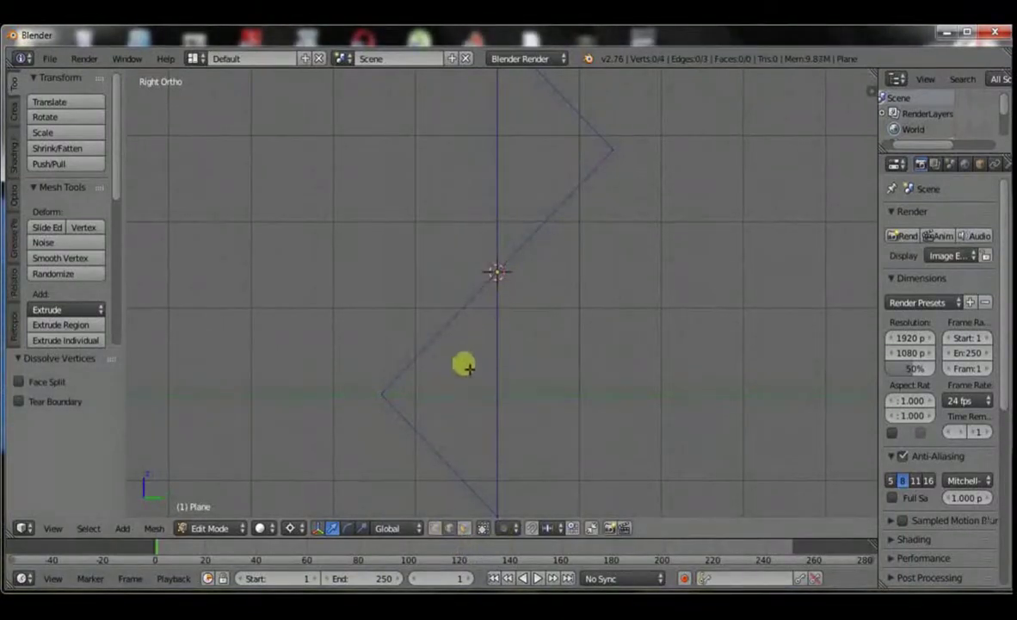
Step: Extrude the long diagonal edge about 0.163 along the X axis in the front view
right_click(464, 319)
key("KP_1")
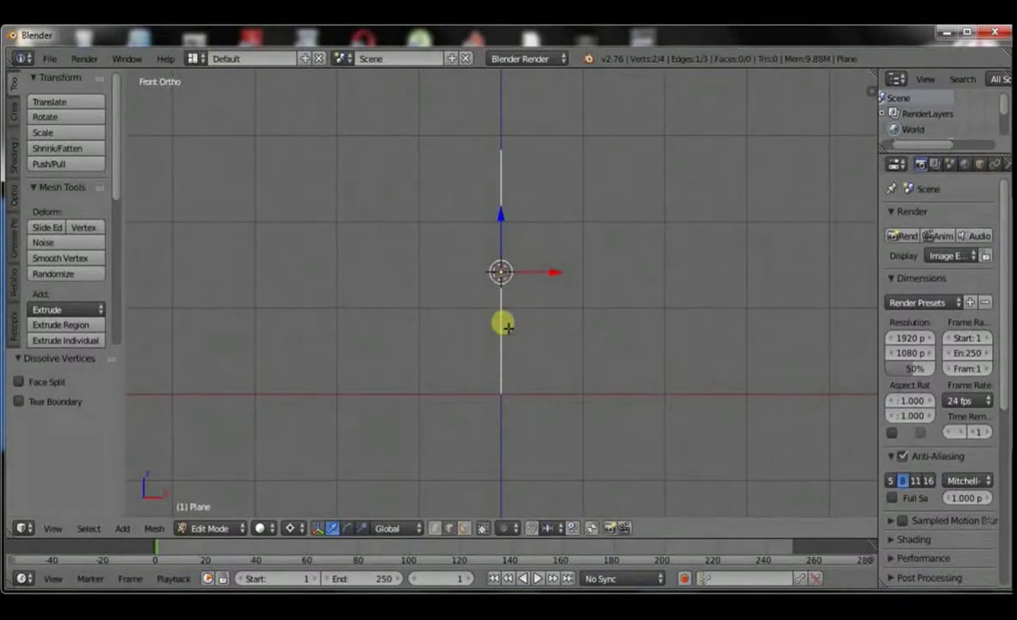
key("e")
key("x")
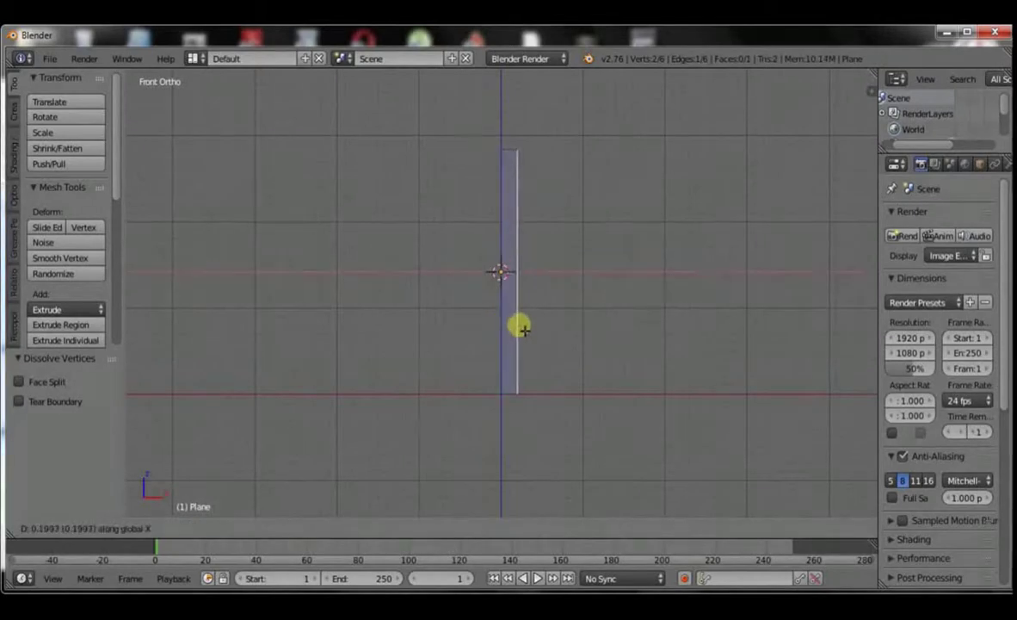
left_click(514, 337)
Step: Delete the original long edge of the extruded strip, keeping only the offset edge and its short connecting edges
left_click(465, 528)
left_click(514, 299)
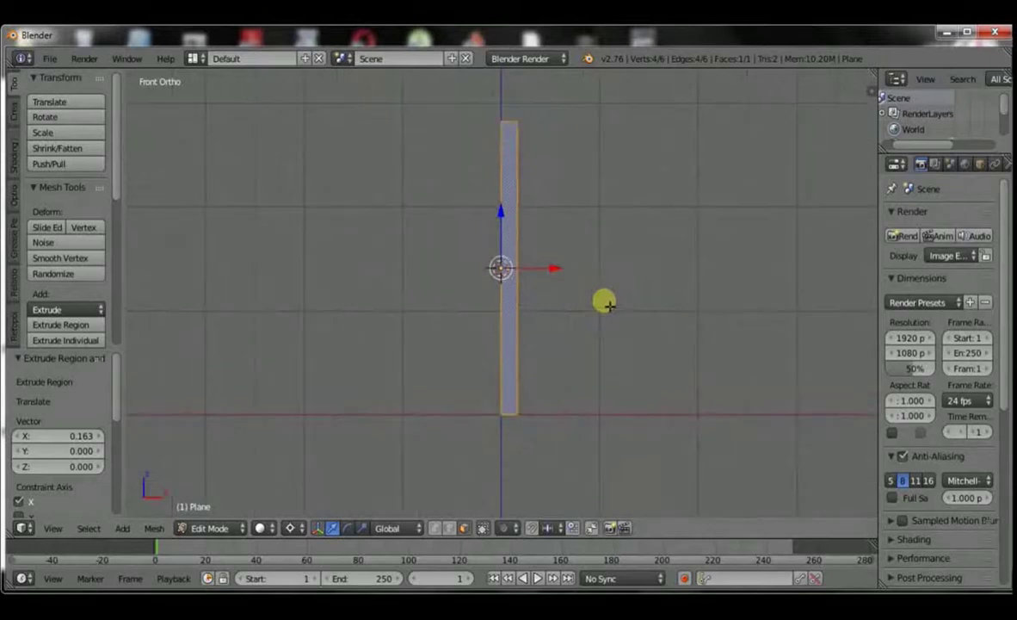
middle_click_drag(601, 299, 575, 323)
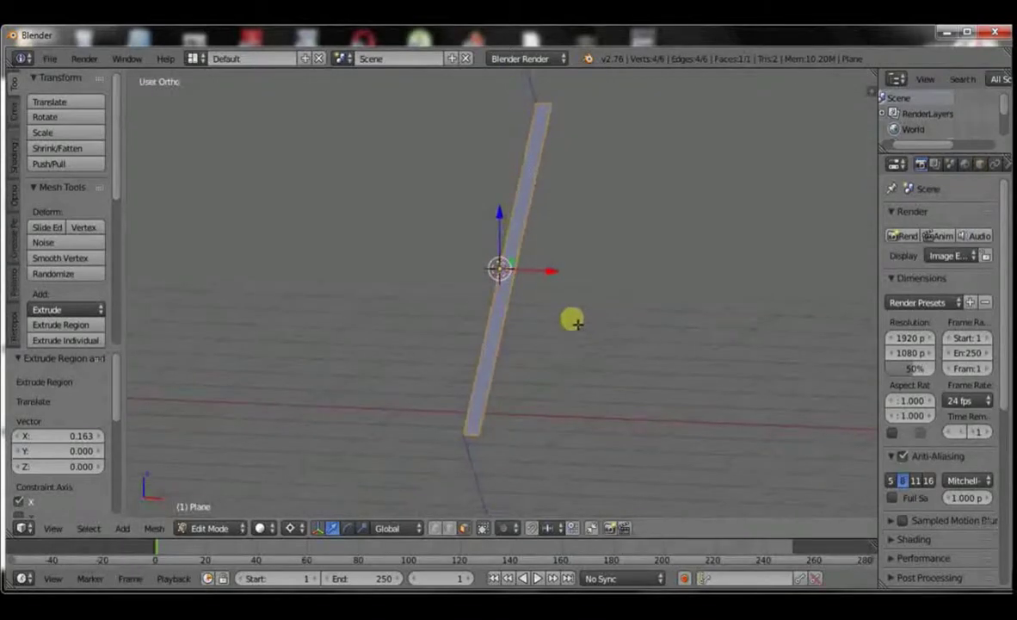
left_click(449, 528)
right_click(484, 296)
key("x")
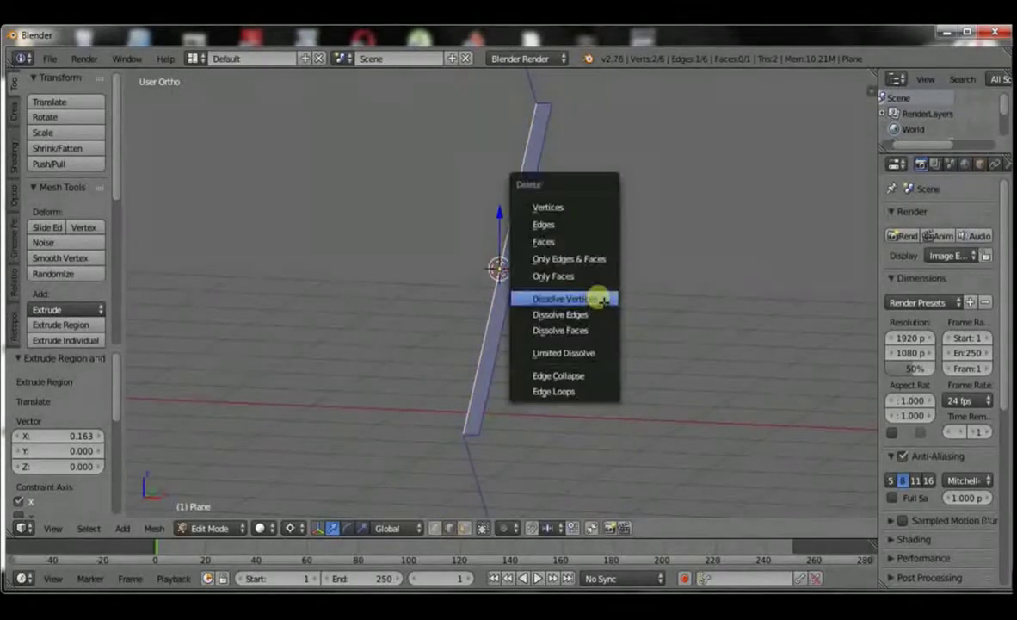
left_click(580, 224)
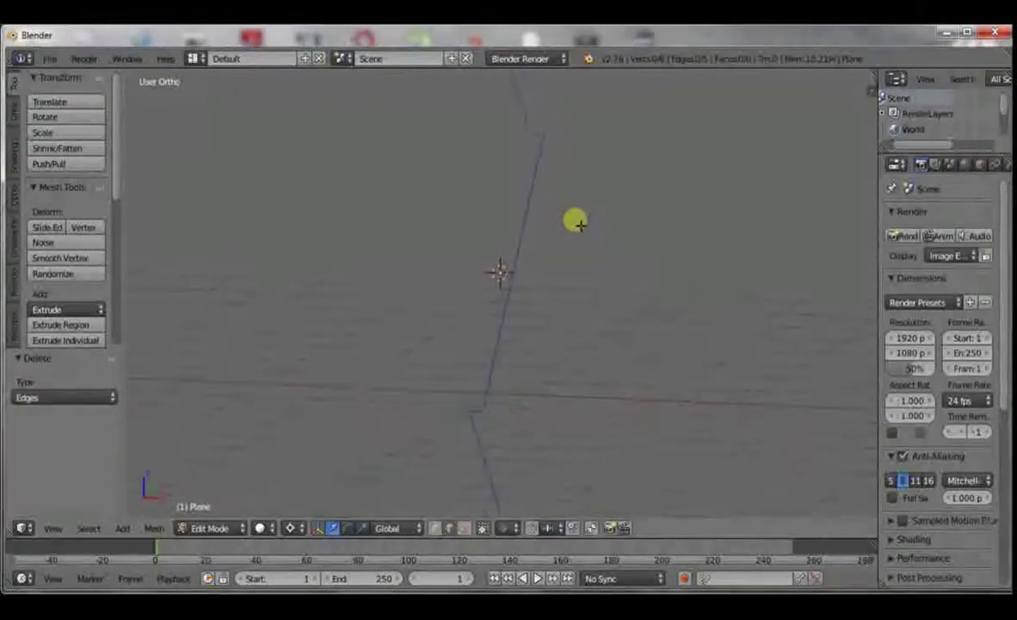
Step: Examine the offset wire outline and its lower corner in the front view
key("KP_1")
middle_click_drag(576, 222, 546, 239)
key("Tab")
key("KP_1")
middle_click_drag(564, 318, 548, 294, "shift")
scroll(548, 295, "up", 3)
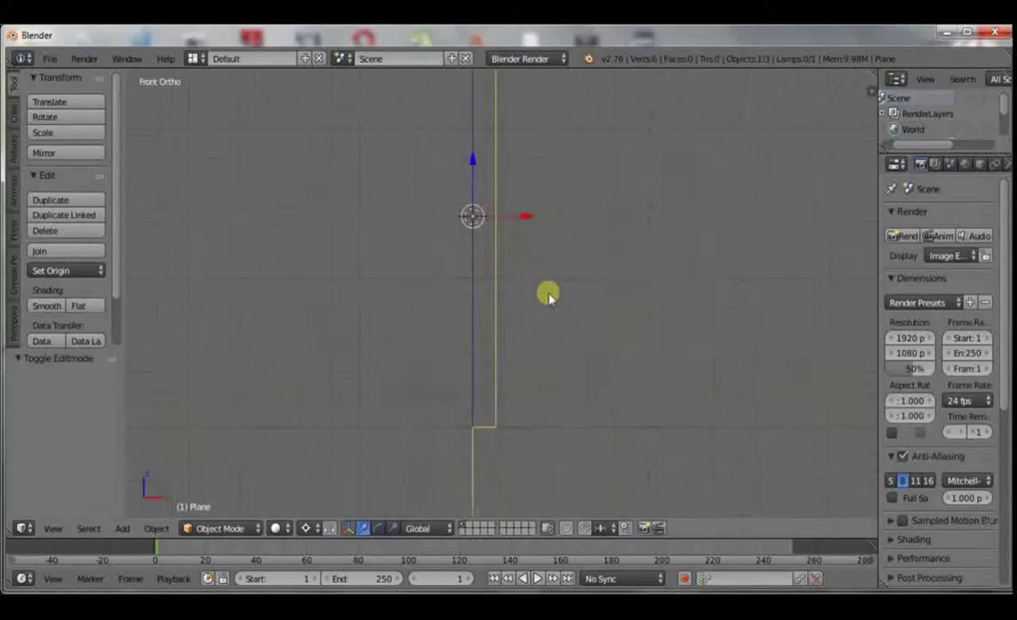
scroll(548, 296, "down", 2)
key("Tab")
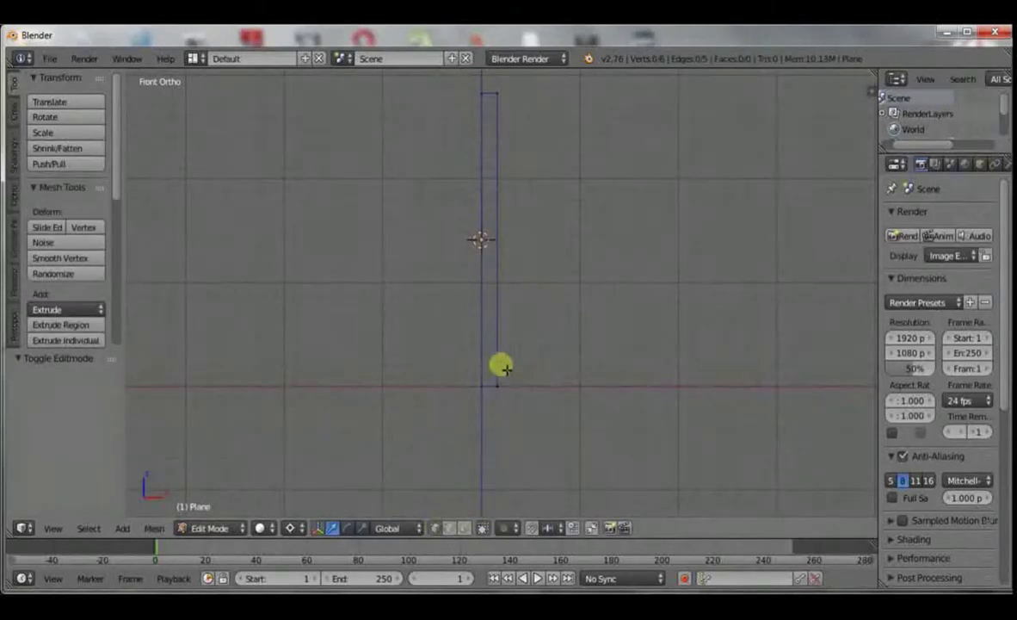
Step: Move the entire wire outline about -0.082 along X to centre it on the Z axis, and scale it slightly narrower along X
key("a")
scroll(539, 174, "up", 1)
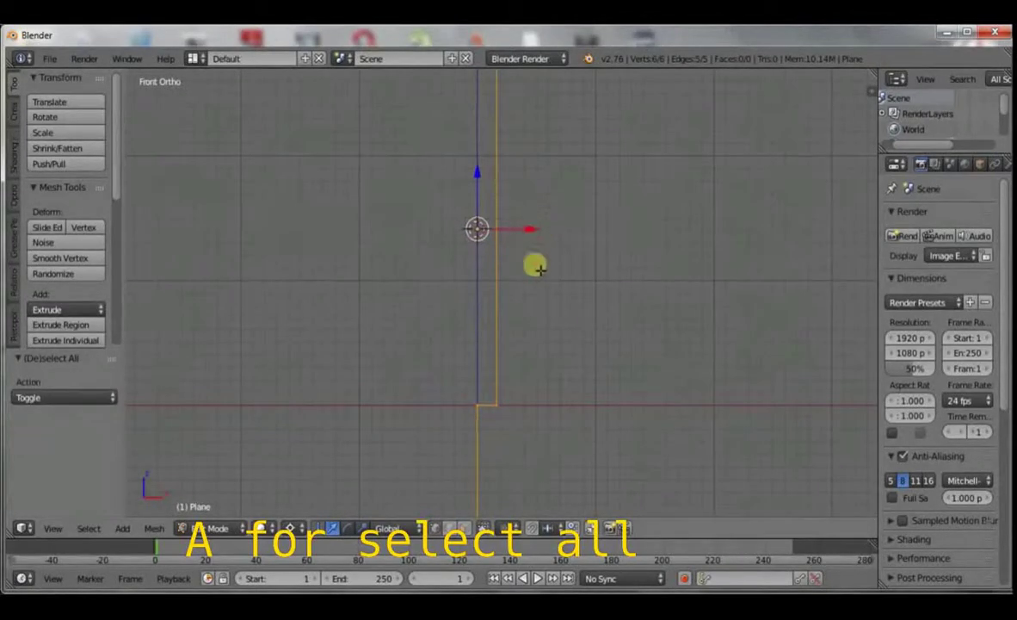
left_click_drag(547, 240, 528, 229)
scroll(560, 237, "up", 2)
key("s")
key("x")
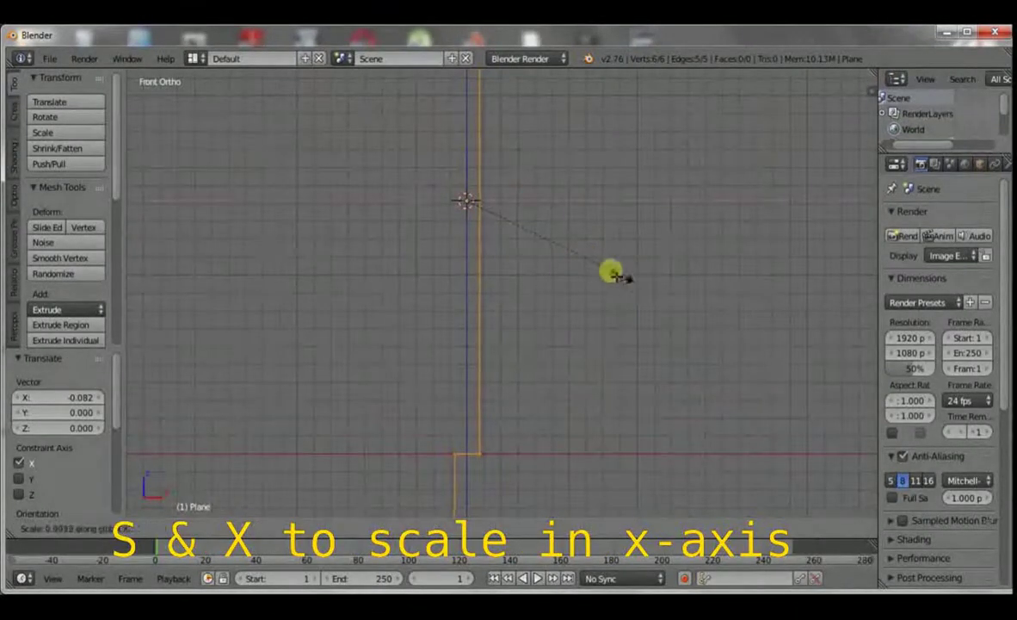
left_click(597, 267)
key("Tab")
Step: Snap the 3D cursor to the wire's lowest end vertex in the right view
scroll(599, 269, "down", 5)
key("KP_3")
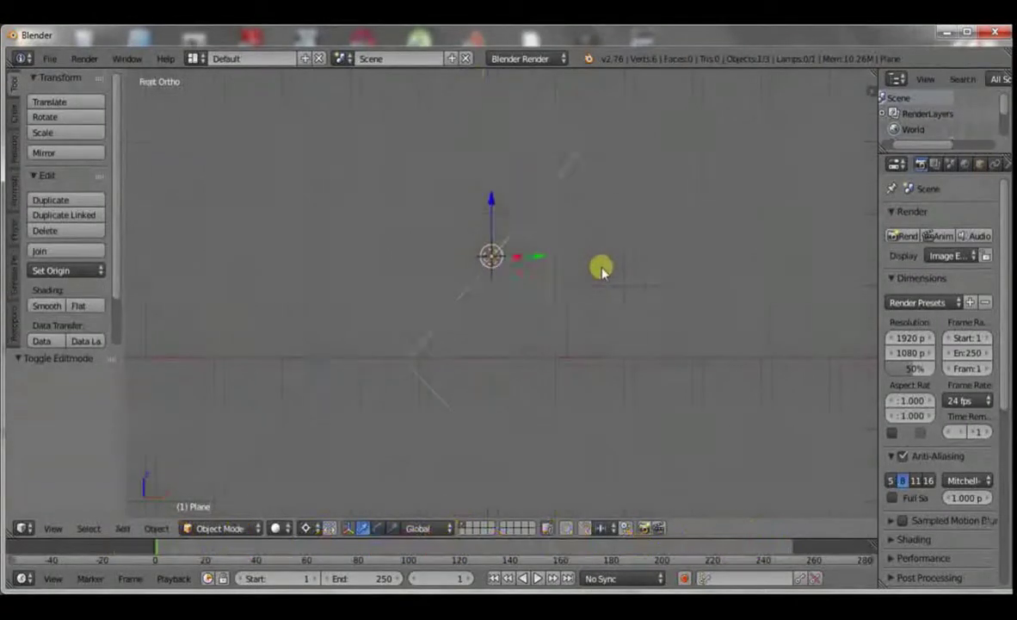
middle_click_drag(630, 425, 633, 332, "shift")
scroll(634, 339, "up", 2)
key("Tab")
scroll(547, 439, "up", 3)
right_click(511, 480)
middle_click_drag(561, 474, 572, 375, "shift")
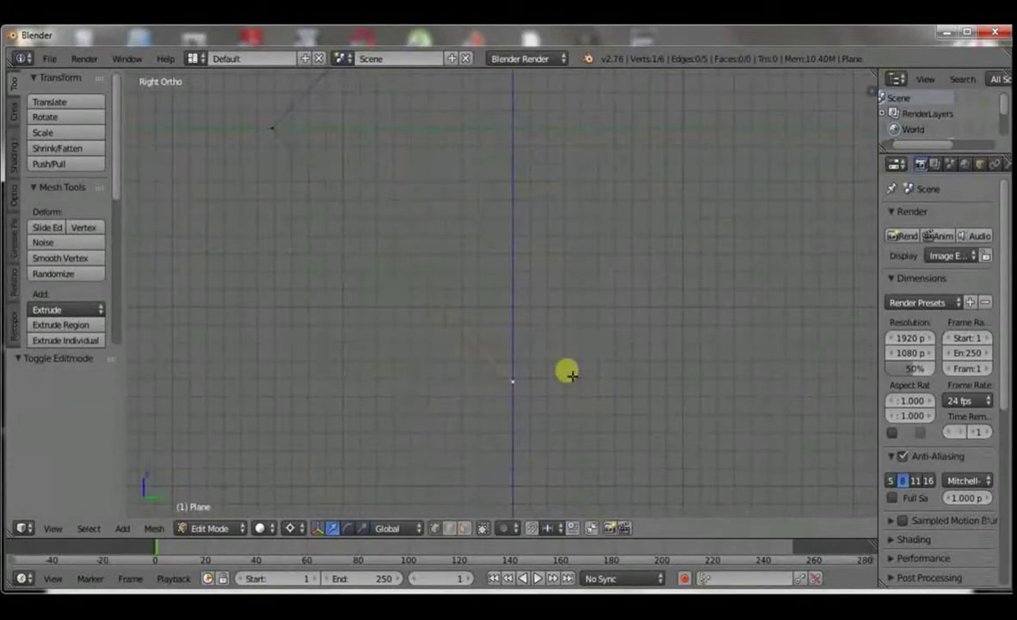
key("shift+s")
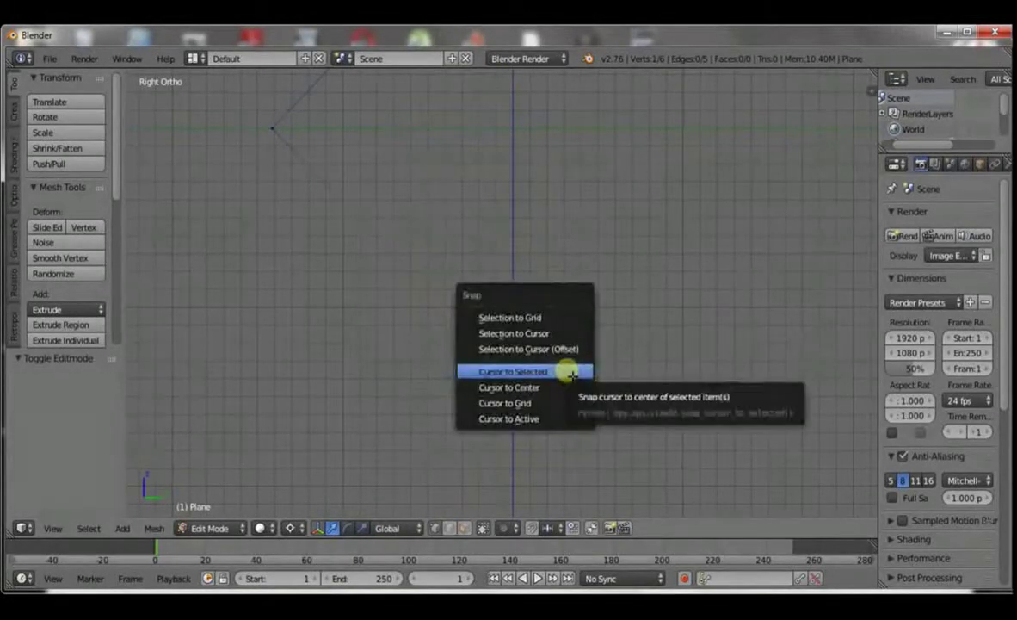
left_click(565, 370)
Step: Set the wire object's origin to the 3D cursor at its lower end
key("Tab")
scroll(472, 348, "down", 5)
left_click(56, 271)
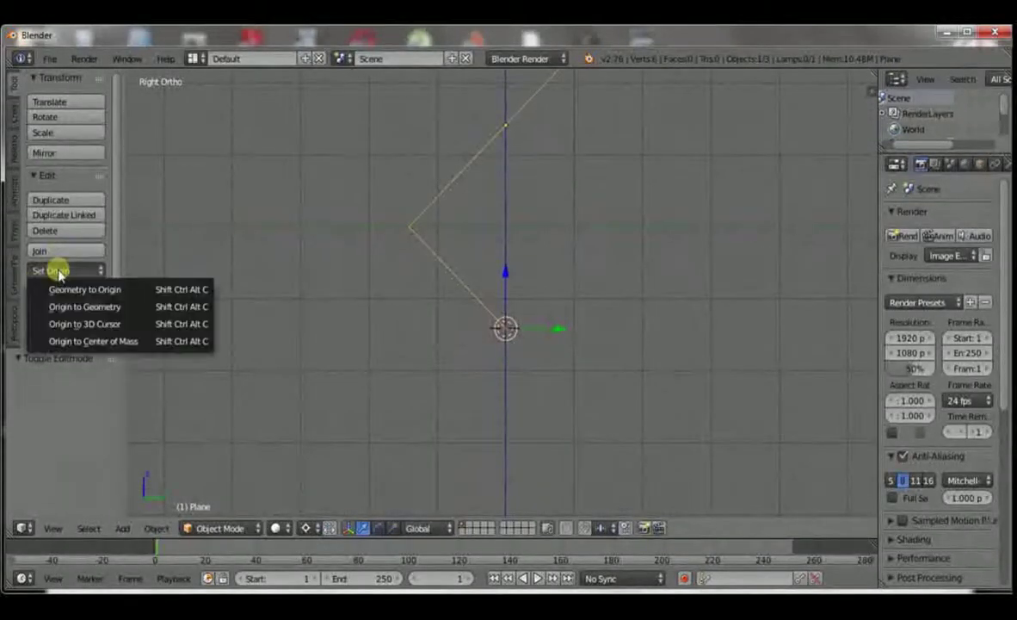
left_click(36, 322)
scroll(466, 348, "up", 2)
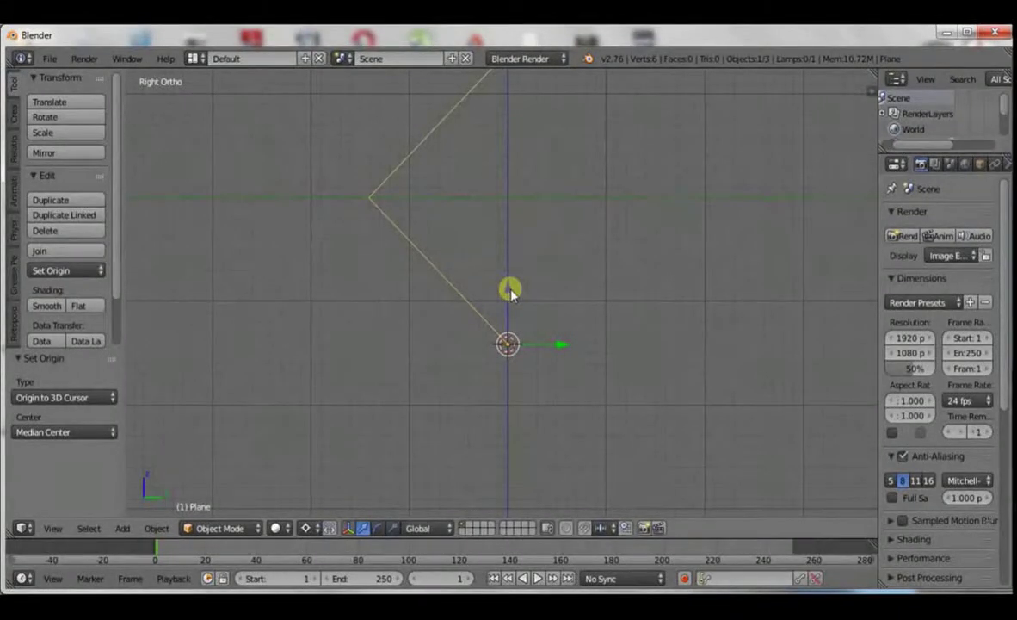
Step: Reset the 3D cursor to the world centre and snap the wire object to it
key("shift+c")
scroll(511, 293, "up", 4)
middle_click_drag(622, 459, 586, 414, "shift")
middle_click_drag(549, 285, 525, 262, "shift")
middle_click_drag(637, 395, 489, 316, "shift")
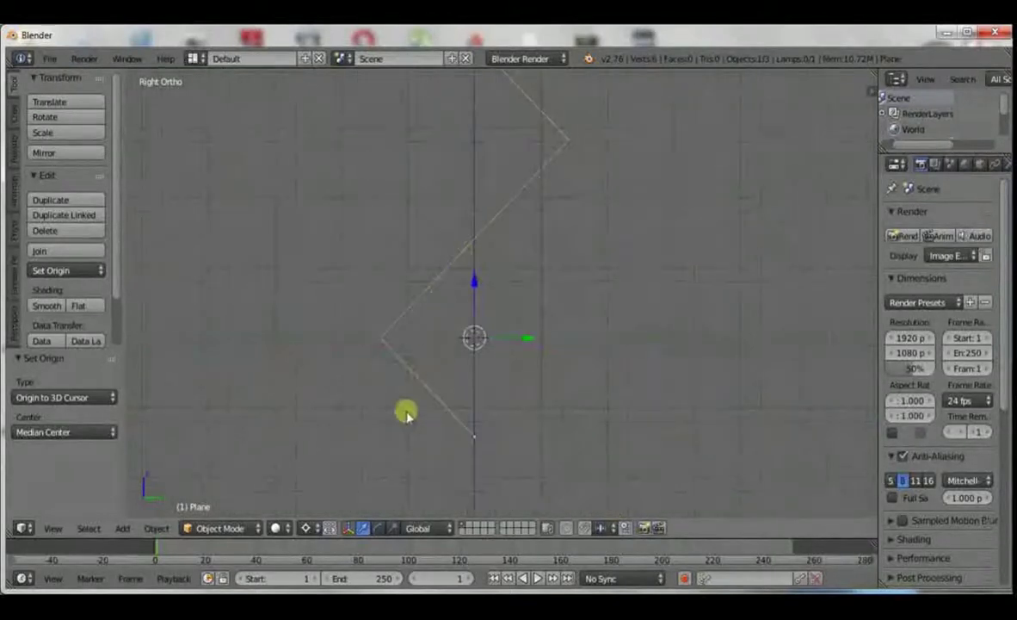
middle_click_drag(400, 407, 392, 325, "shift")
scroll(396, 327, "up", 2)
middle_click_drag(487, 371, 523, 376, "shift")
key("shift+s")
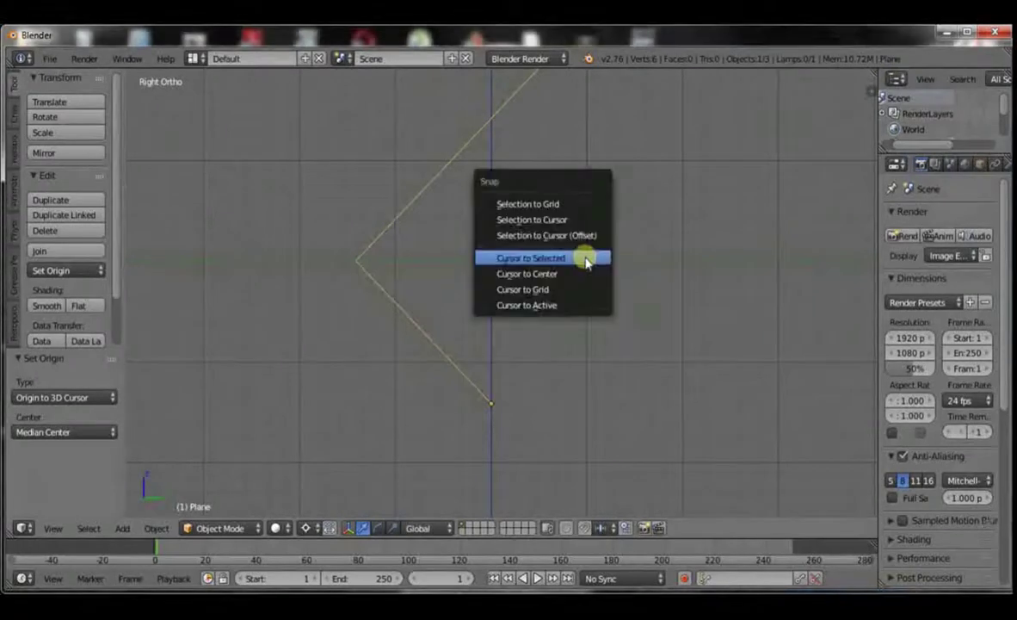
left_click(548, 221)
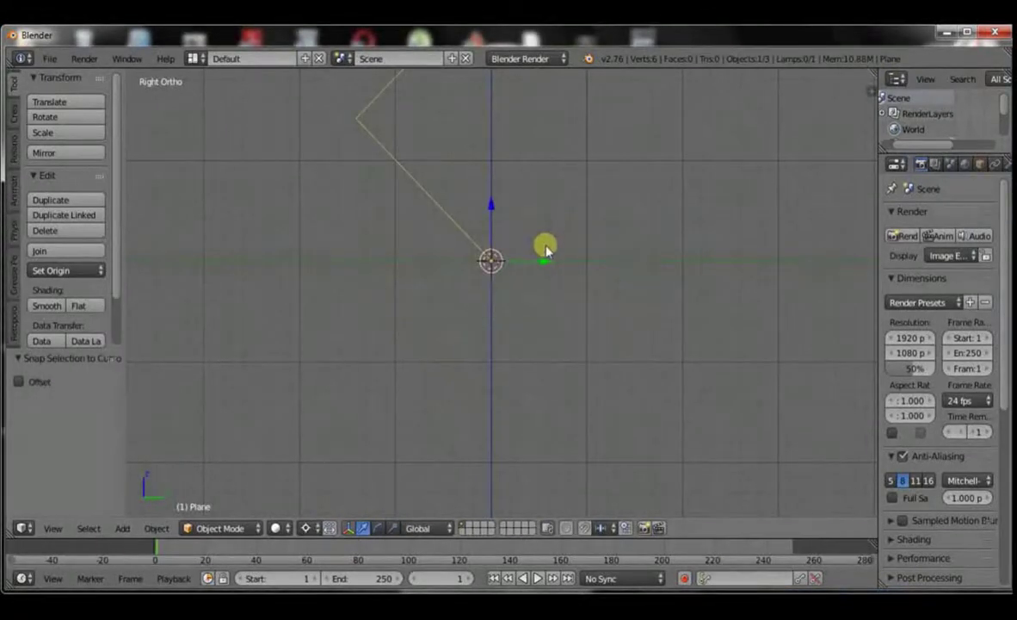
Step: Apply the wire object's rotation and scale
key("ctrl+a")
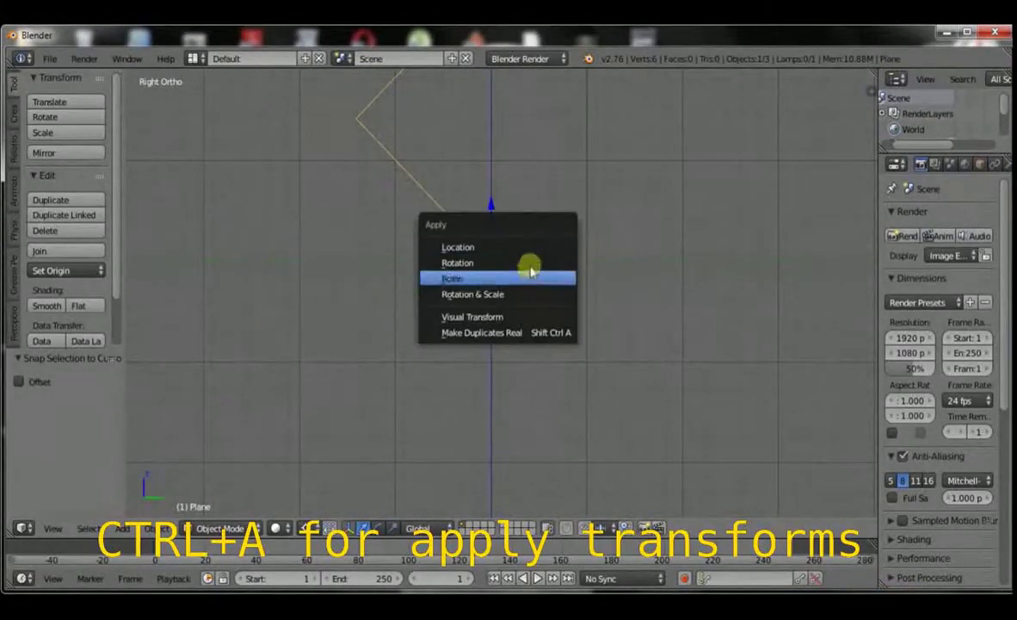
left_click(529, 265)
key("ctrl+a")
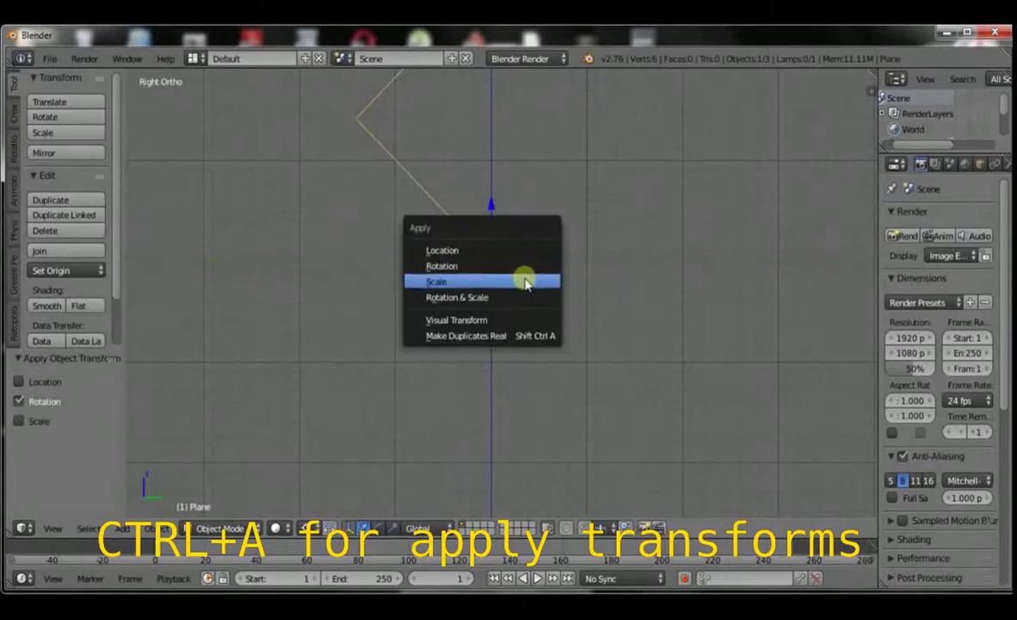
left_click(527, 278)
key("ctrl+s")
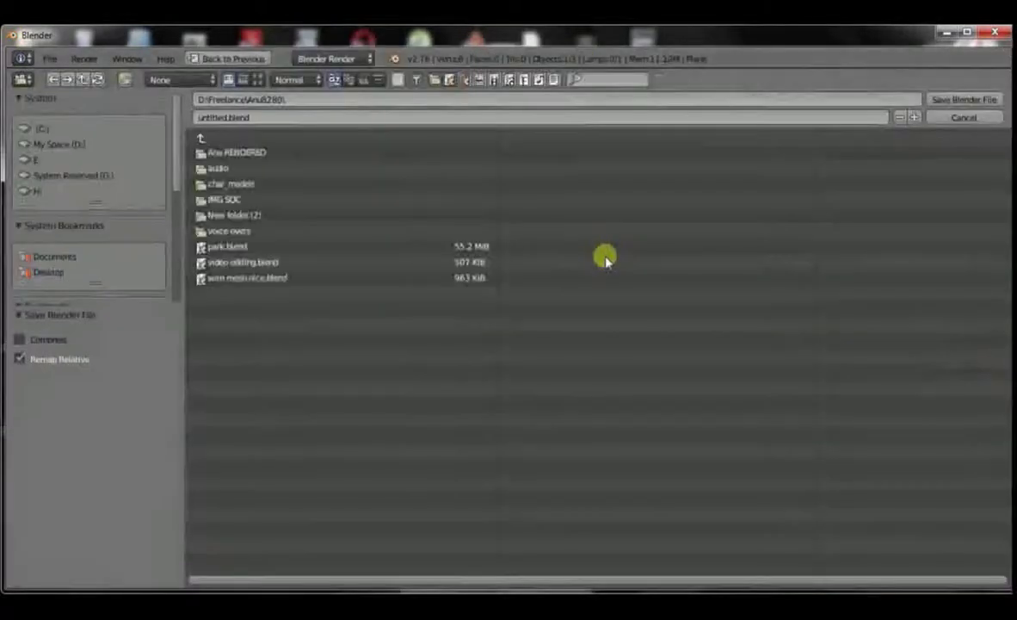
left_click(982, 123)
key("ctrl+s")
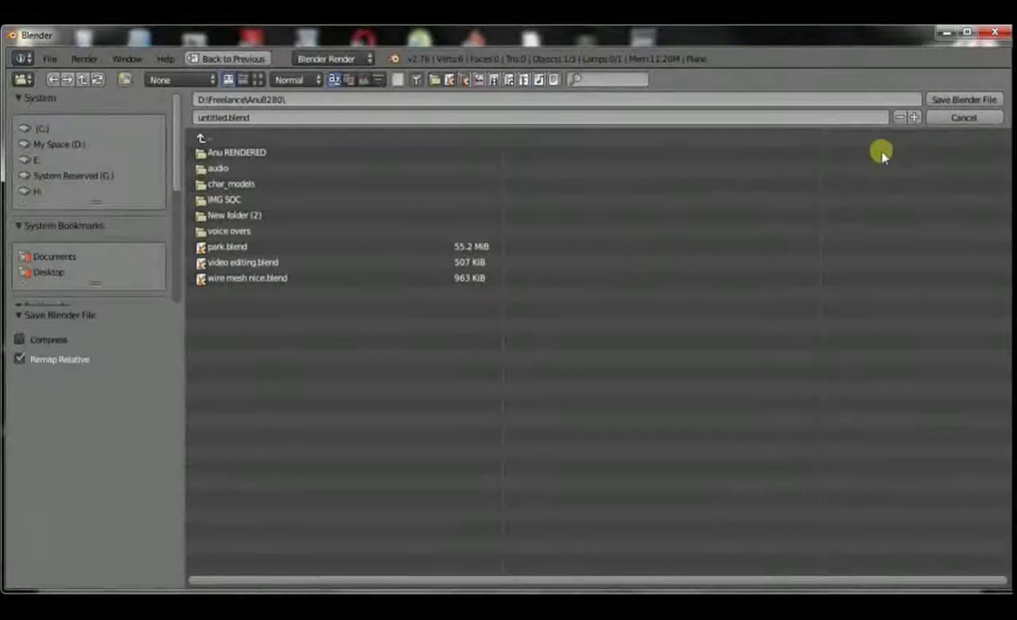
left_click(955, 121)
Step: Convert the wire mesh to a curve and check its points in Edit Mode
scroll(582, 223, "down", 4)
middle_click_drag(574, 216, 565, 260, "shift")
scroll(566, 260, "up", 4)
scroll(573, 368, "up", 1)
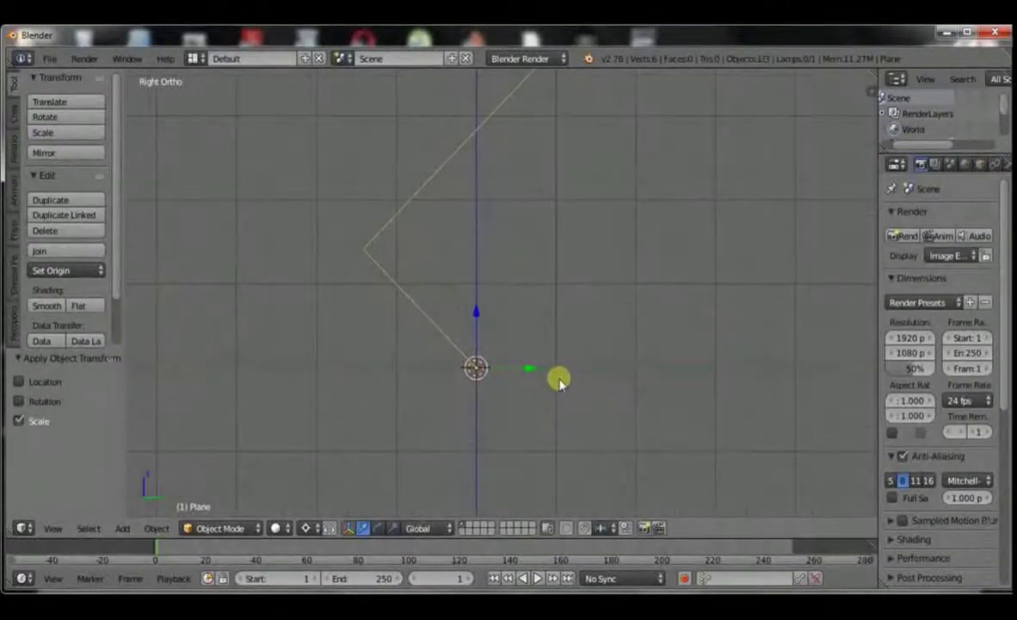
scroll(549, 375, "up", 1)
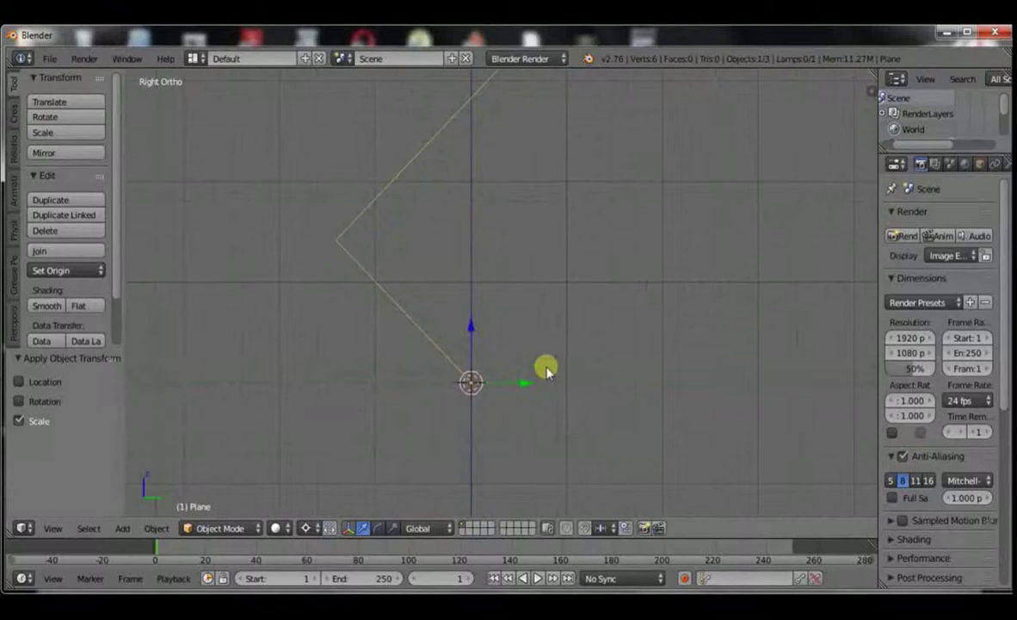
key("alt+c")
left_click(555, 225)
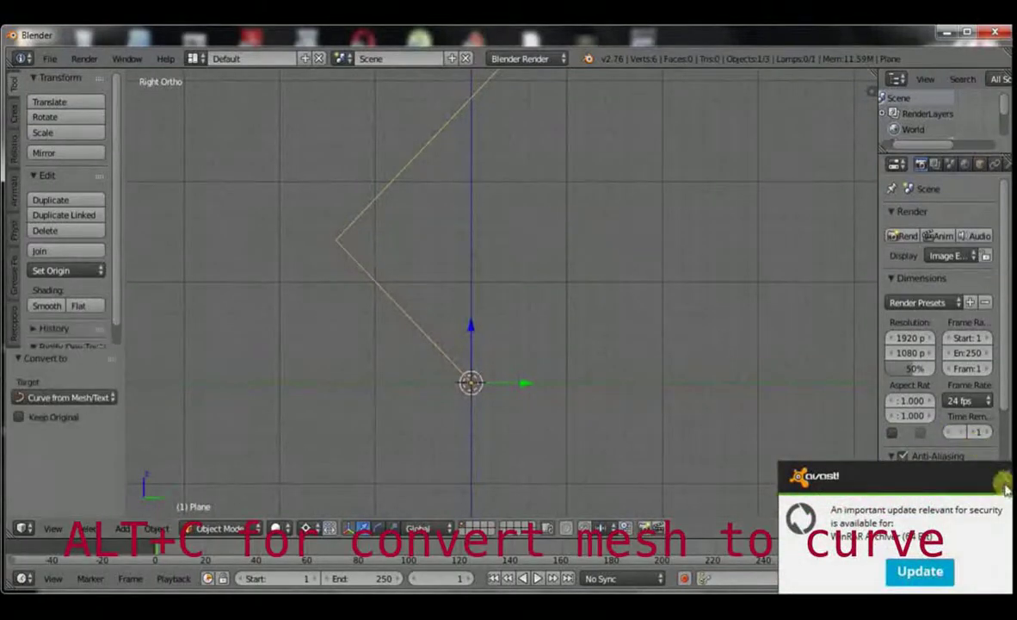
key("KP_1")
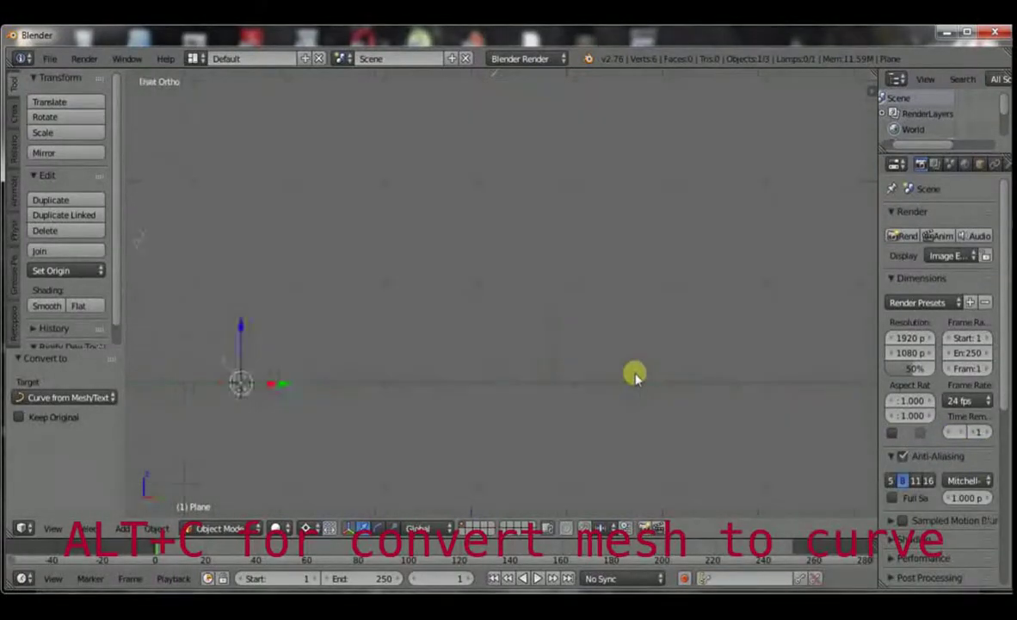
key("KP_3")
key("Tab")
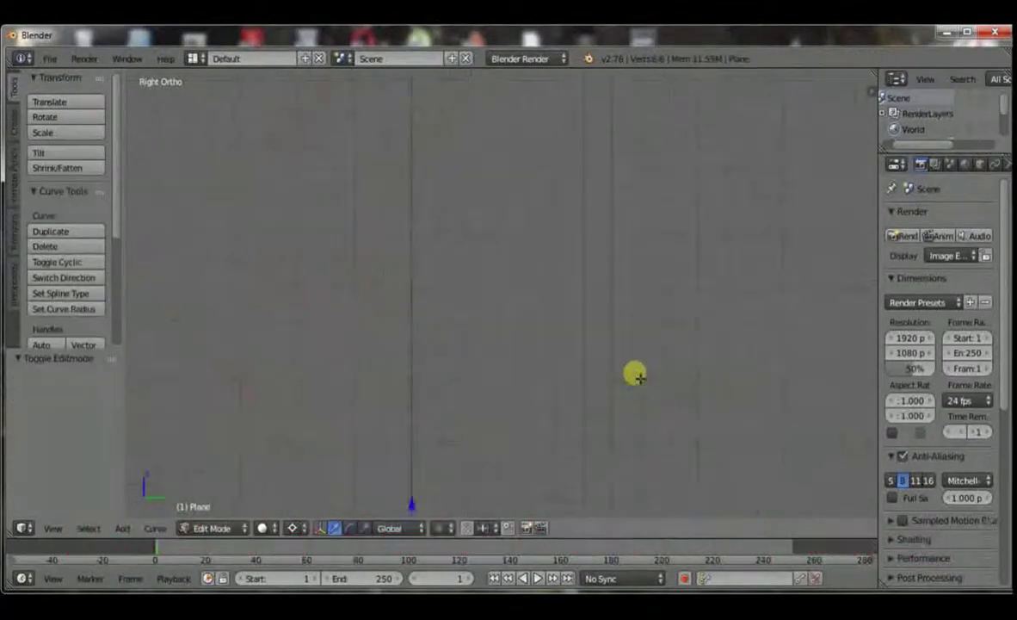
key("Tab")
Step: Rename the converted wire object as curve
key("n")
scroll(800, 366, "down", 10)
scroll(796, 361, "down", 2)
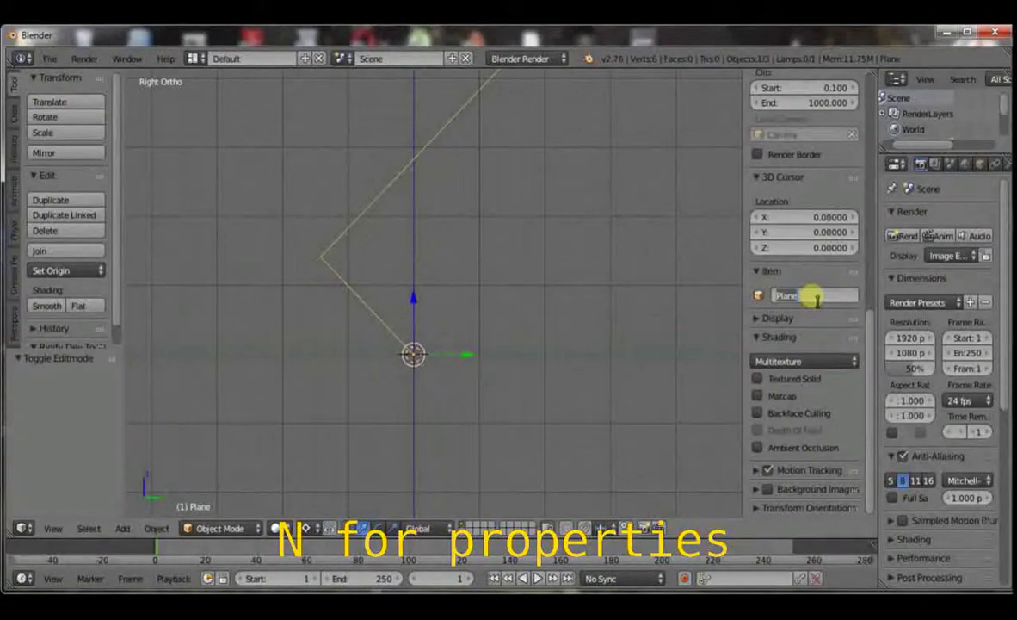
type("curve")
key("Return")
key("n")
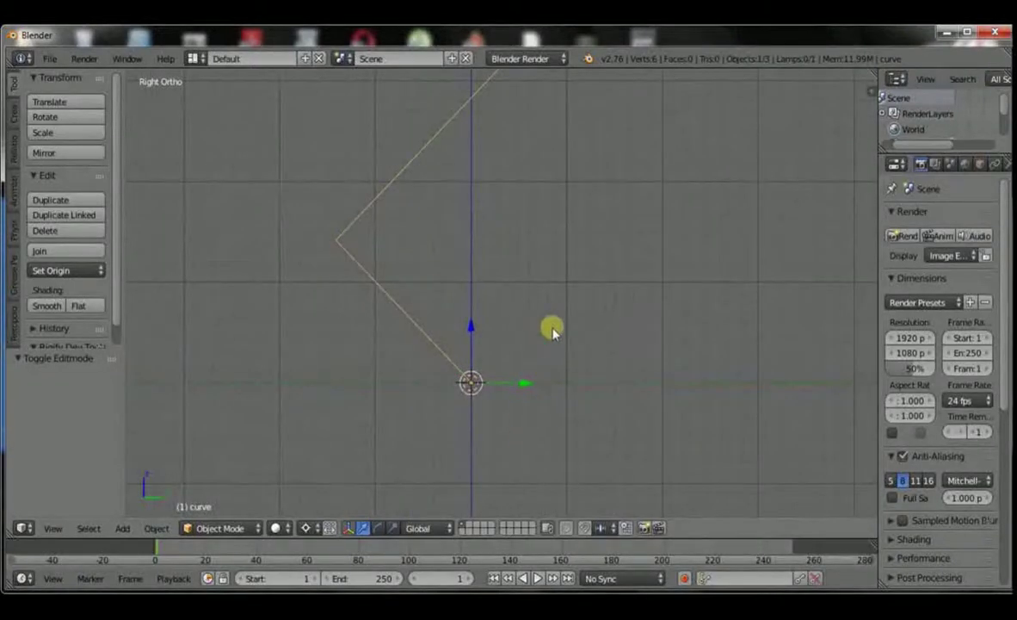
Step: Add a cube at the wire's origin and scale it down uniformly to about 0.12
key("shift+a")
mouse_move(558, 316)
left_click(608, 329)
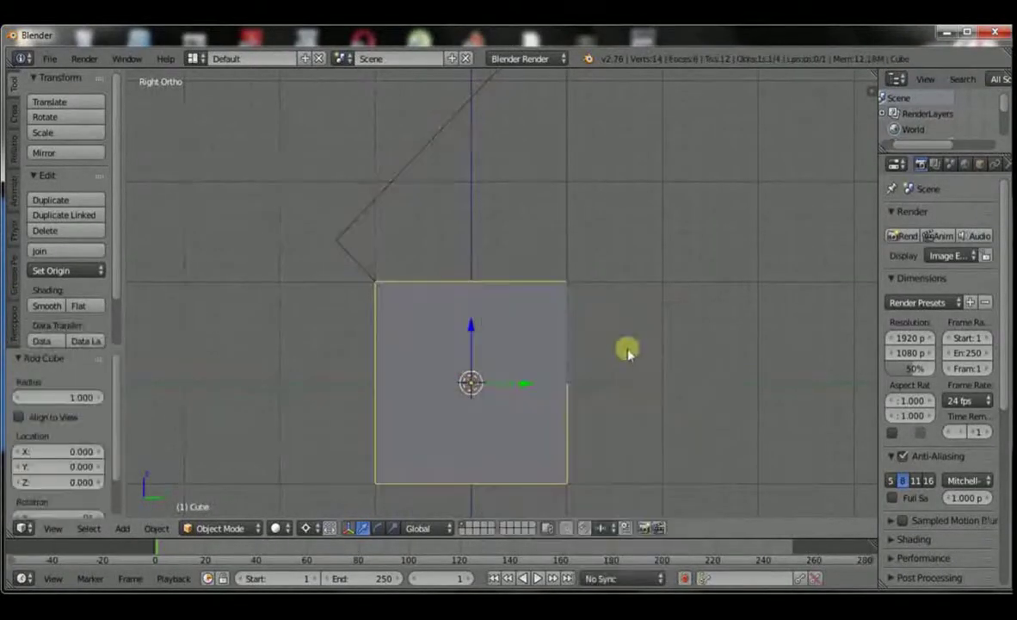
key("s")
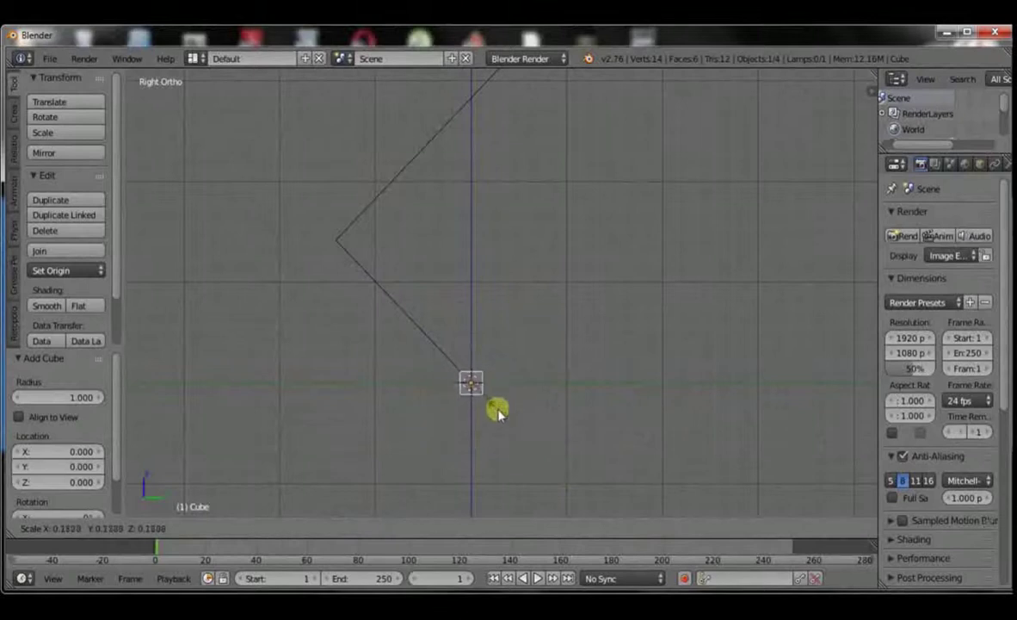
left_click(500, 414)
Step: Stretch the cube by about 6.368 along Z, and scale the resulting bar down uniformly to make it thinner
key("s")
key("z")
left_click(730, 440)
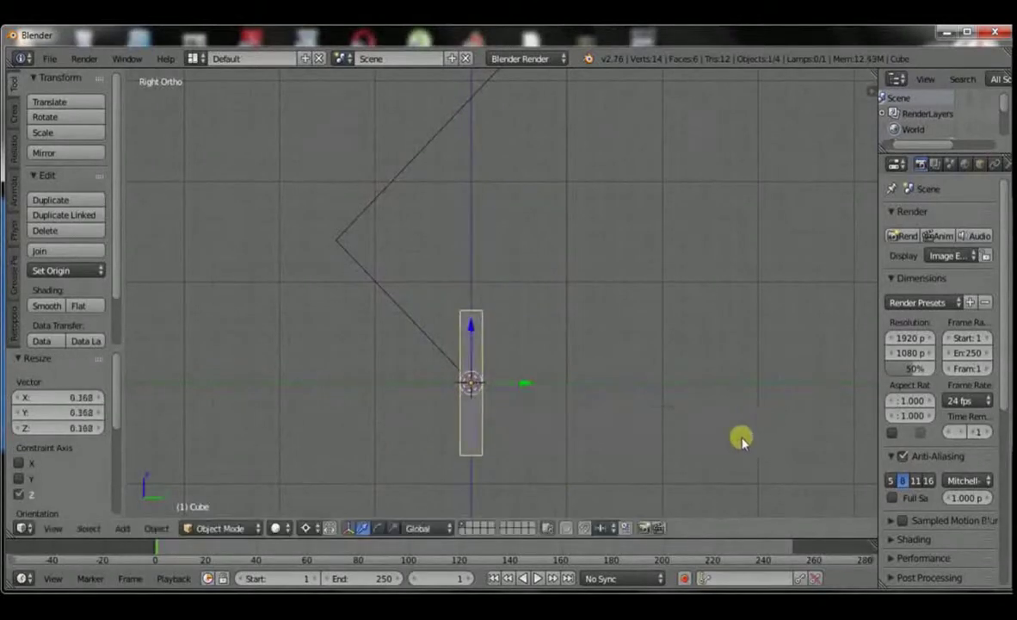
scroll(729, 441, "up", 2)
middle_click_drag(622, 370, 636, 265, "shift")
scroll(711, 370, "up", 2)
key("s")
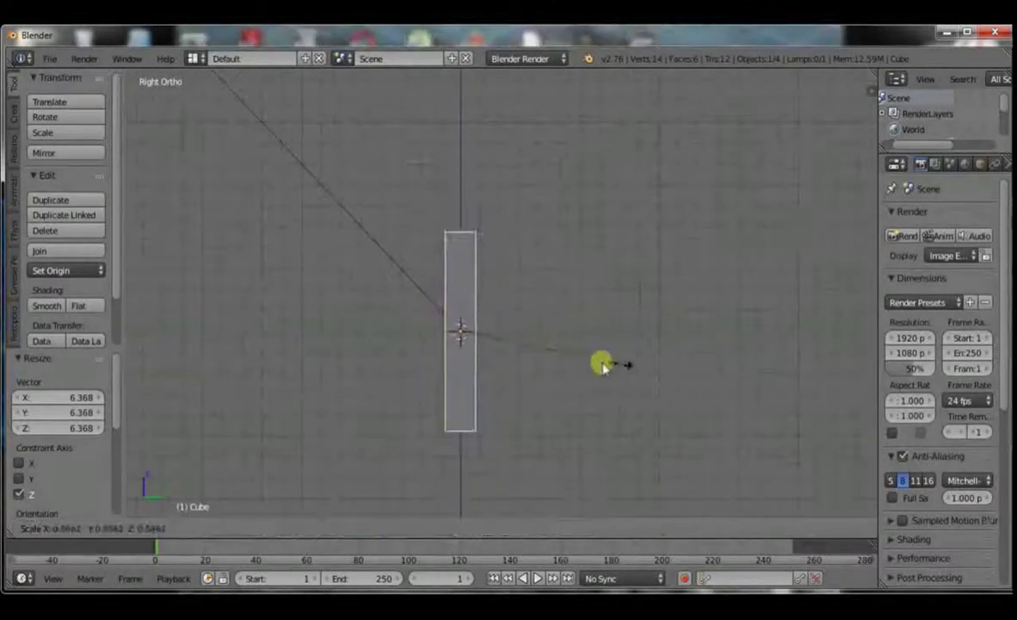
left_click(499, 341)
Step: Move the bar's whole mesh about 0.360 along Z so its base sits on the object's origin
scroll(497, 341, "up", 3)
key("Tab")
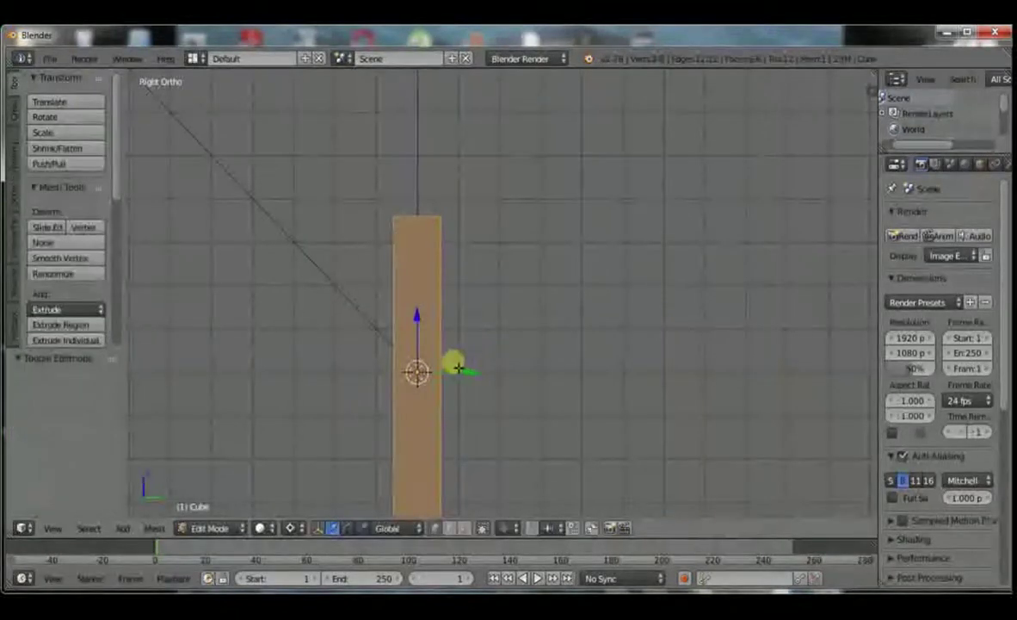
key("g")
key("z")
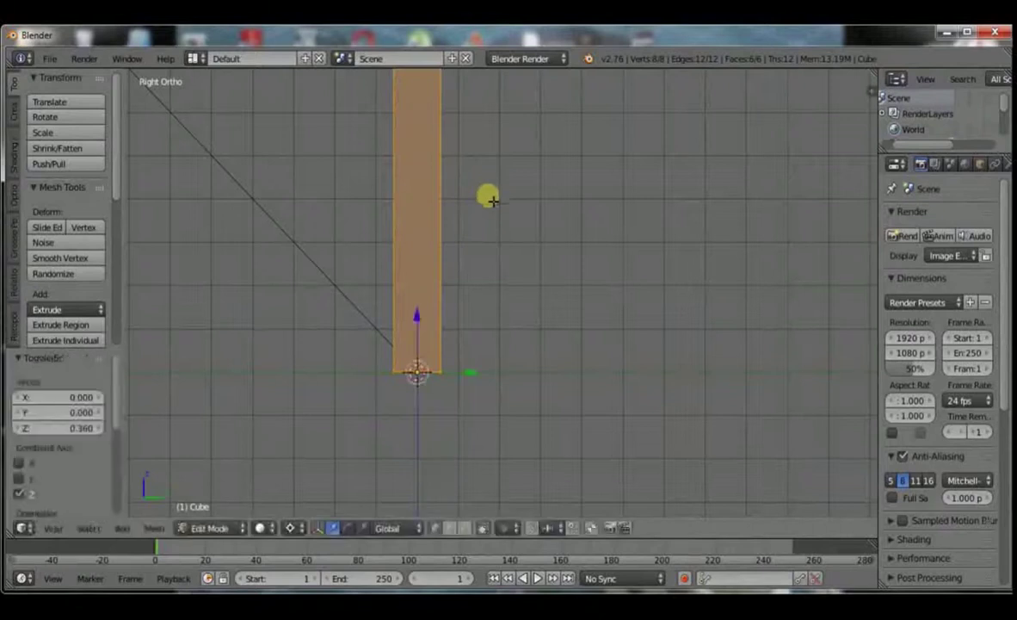
scroll(485, 228, "up", 4)
middle_click_drag(416, 375, 578, 281, "shift")
scroll(578, 282, "up", 3)
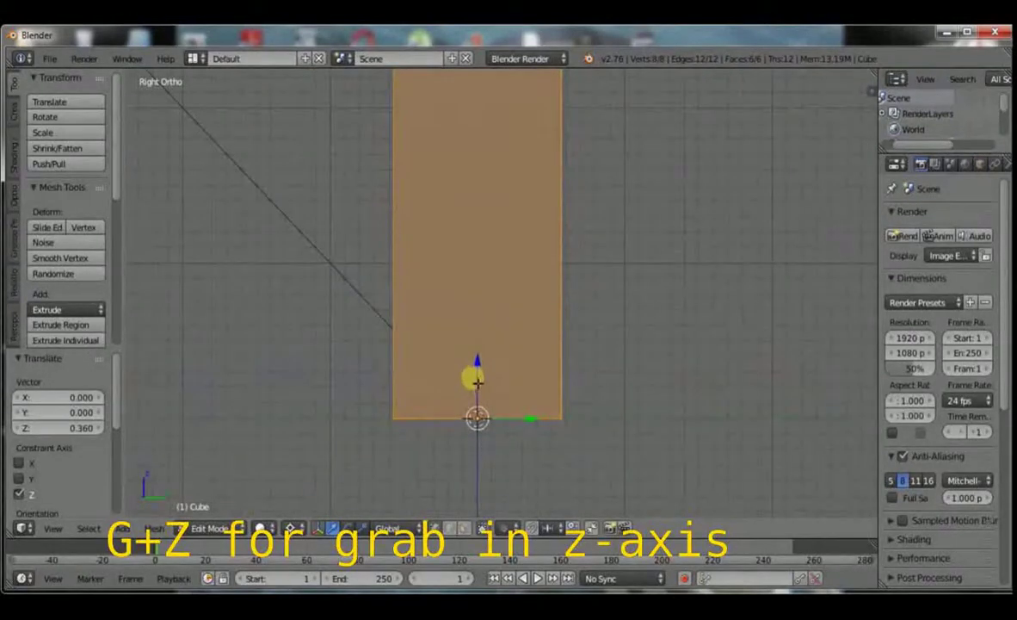
key("g")
key("z")
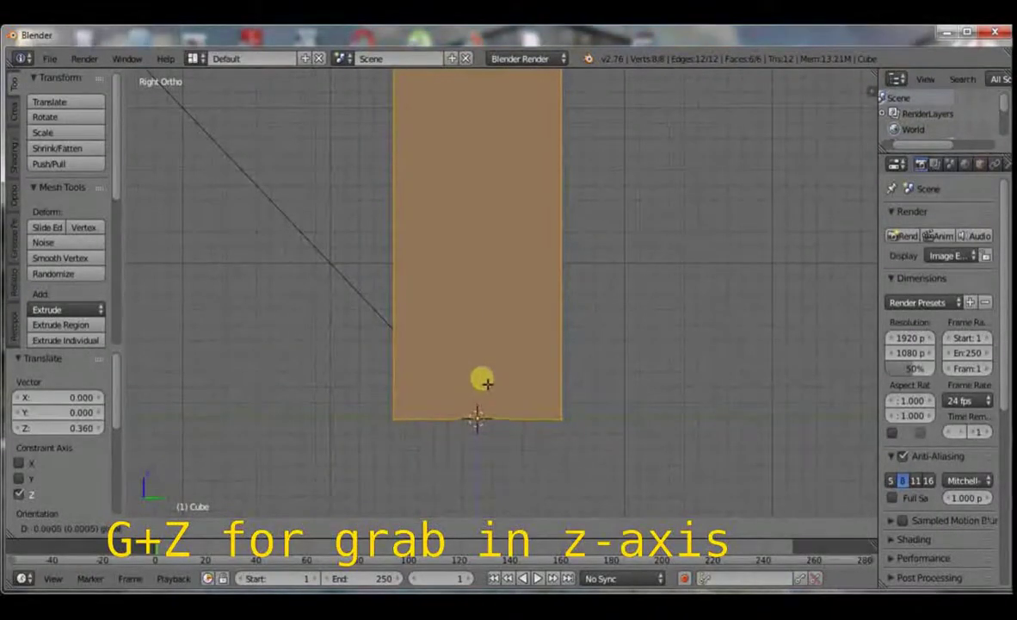
left_click(479, 388)
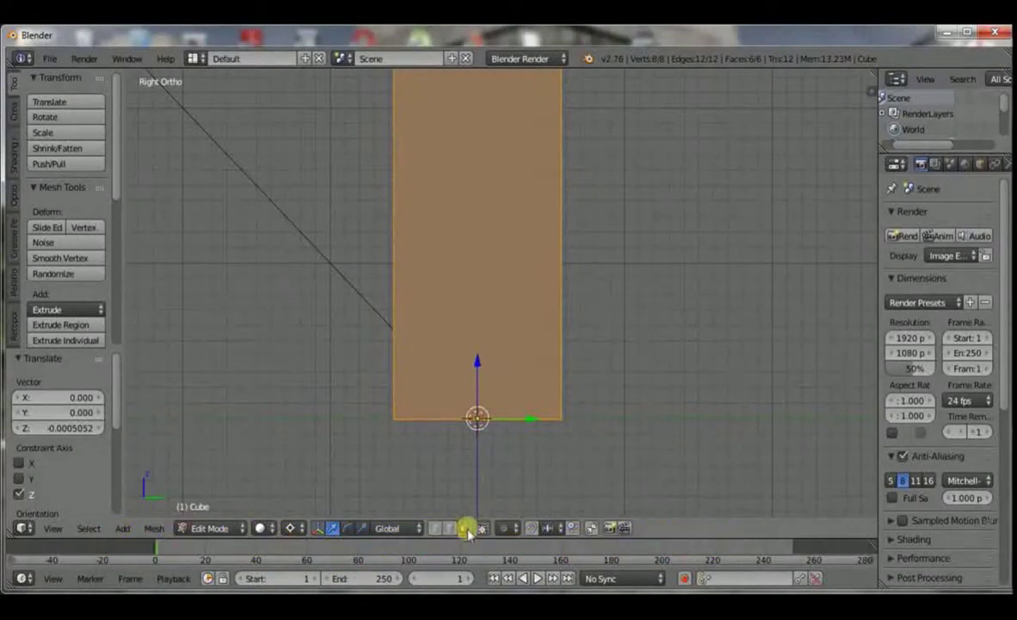
Step: Delete the bar's two end faces to leave an open square tube
scroll(529, 368, "down", 4)
key("a")
scroll(530, 328, "down", 4)
key("x")
left_click(569, 324)
Step: Stretch the tube along Z by about 3.378 and again by about 2.327 to match the curve's height
key("Tab")
scroll(535, 372, "down", 3)
key("s")
key("z")
left_click(723, 372)
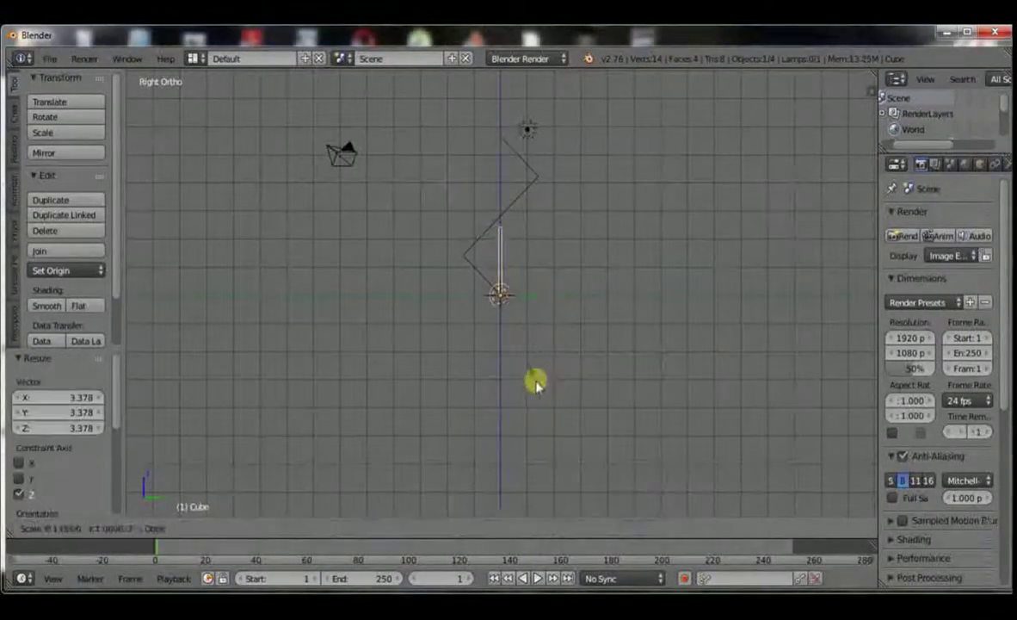
key("s")
key("z")
left_click(686, 391)
Step: Add about 28 evenly spaced horizontal loop cuts along the full height of the square tube
scroll(599, 302, "up", 4)
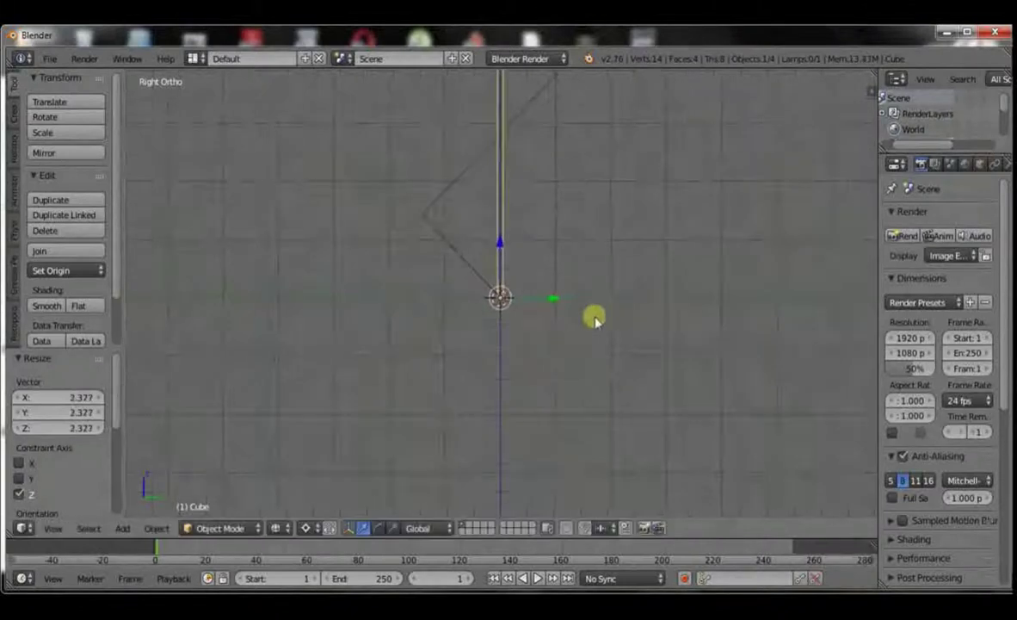
scroll(604, 452, "up", 4, "ctrl")
scroll(601, 395, "down", 2)
scroll(619, 317, "up", 3)
key("Tab")
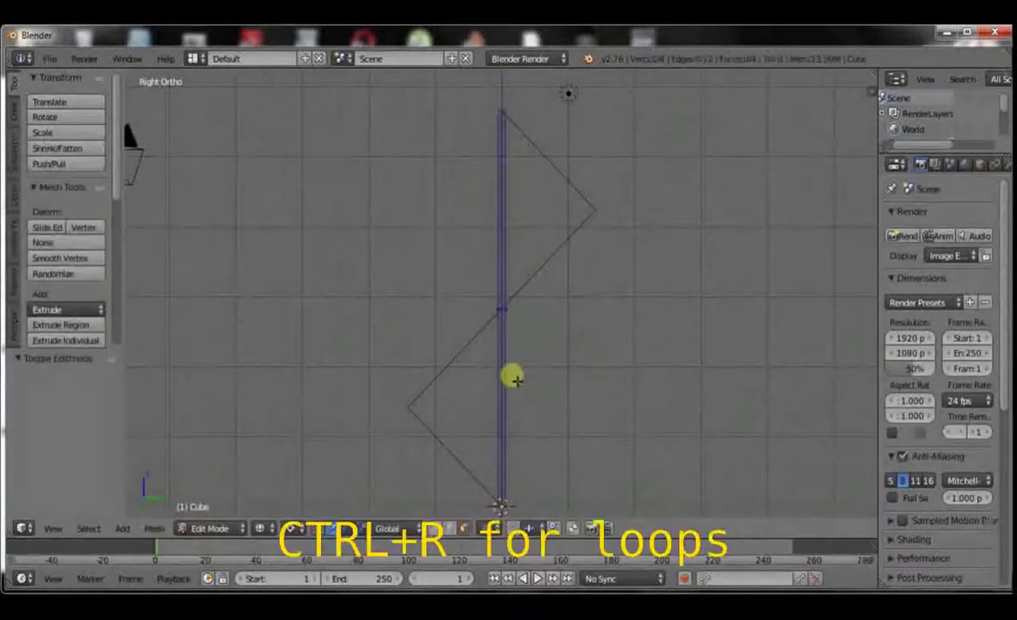
key("ctrl+r")
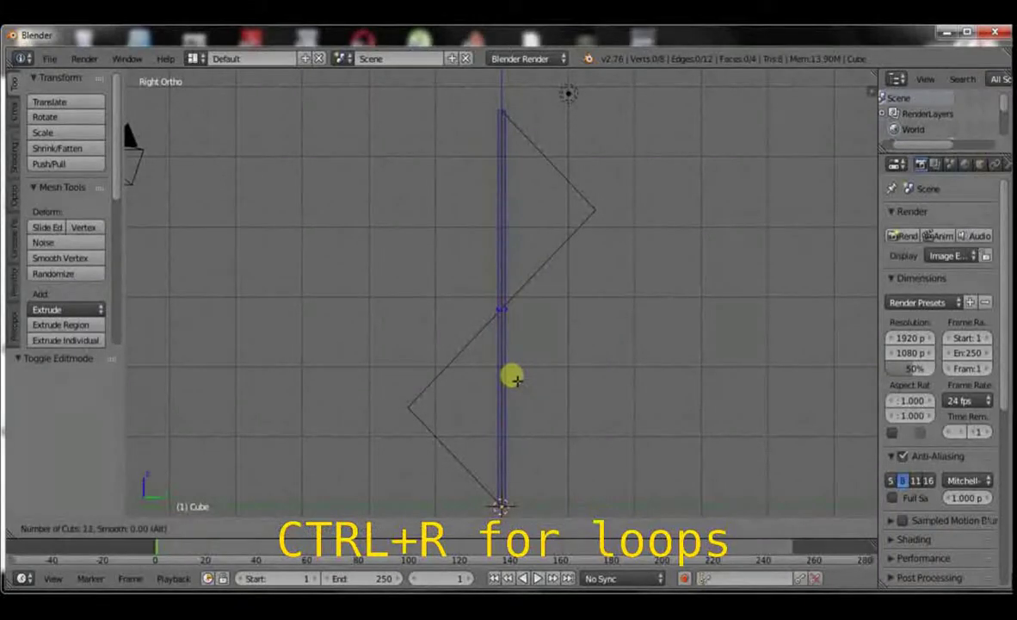
scroll(517, 381, "down", 5)
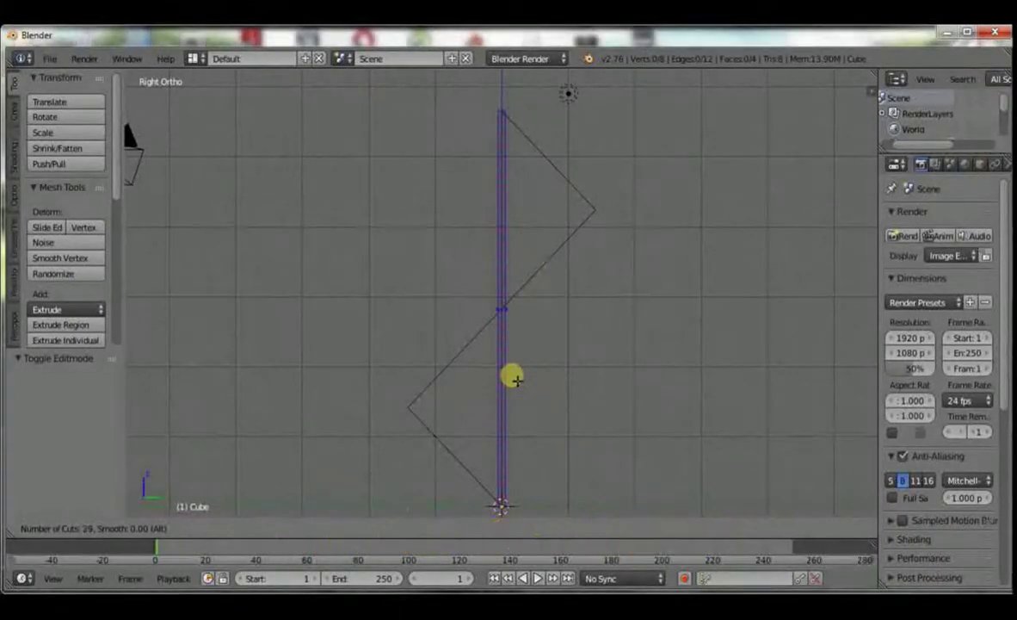
left_click(516, 381)
right_click(516, 380)
key("Tab")
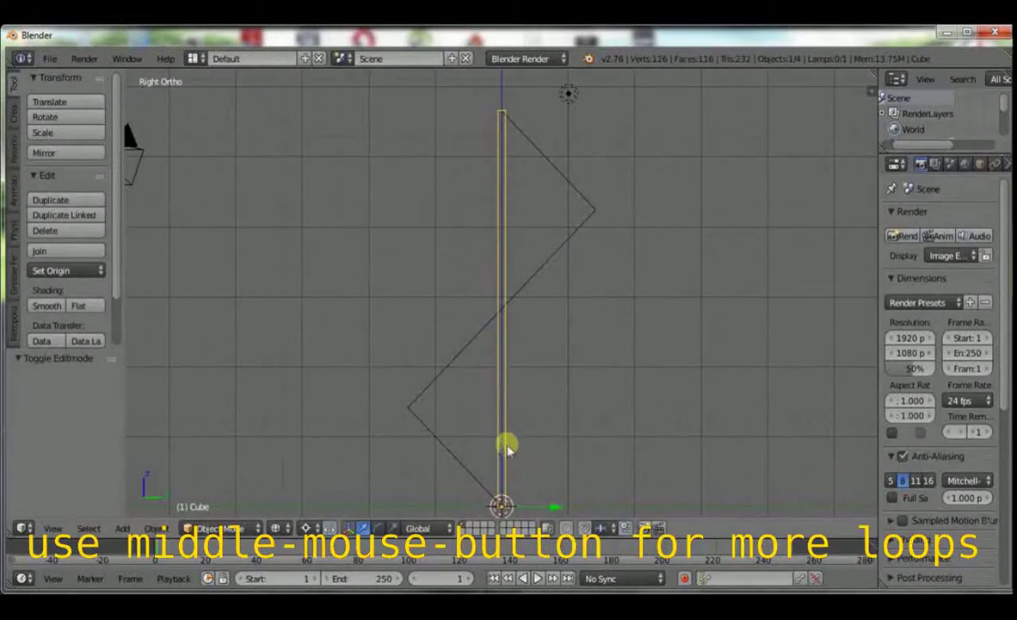
key("Tab")
scroll(539, 411, "down", 4)
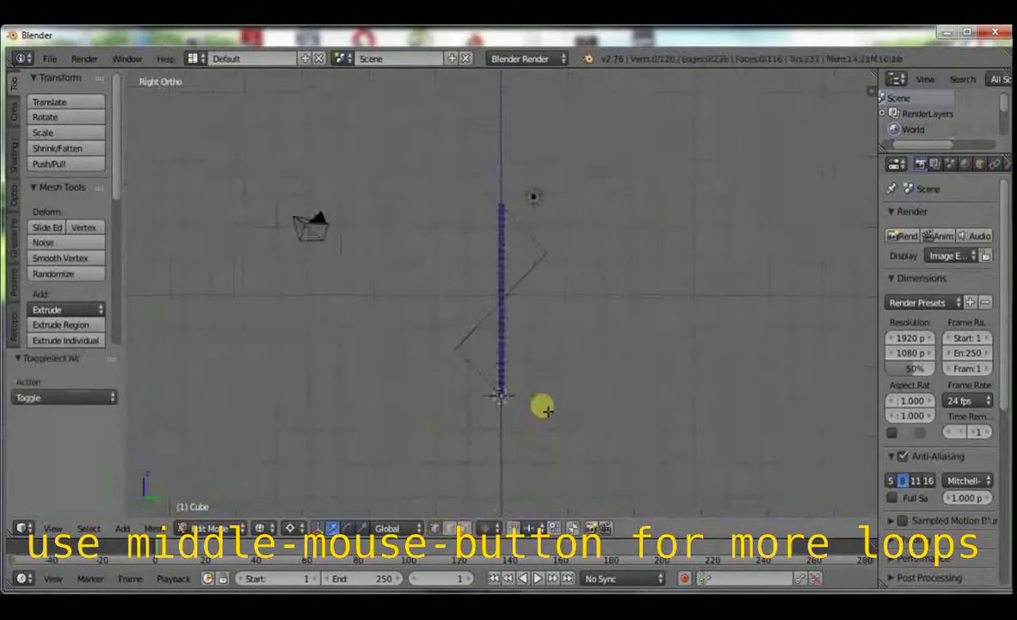
scroll(542, 404, "up", 2)
key("Tab")
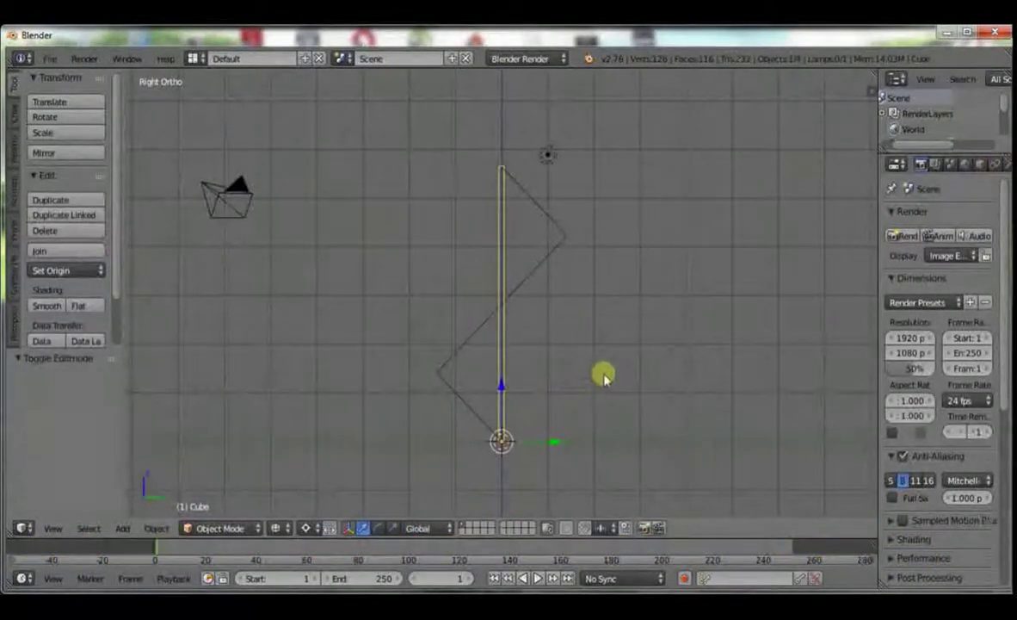
Step: Apply the square tube's object rotation to its mesh data
key("ctrl+s")
left_click(955, 119)
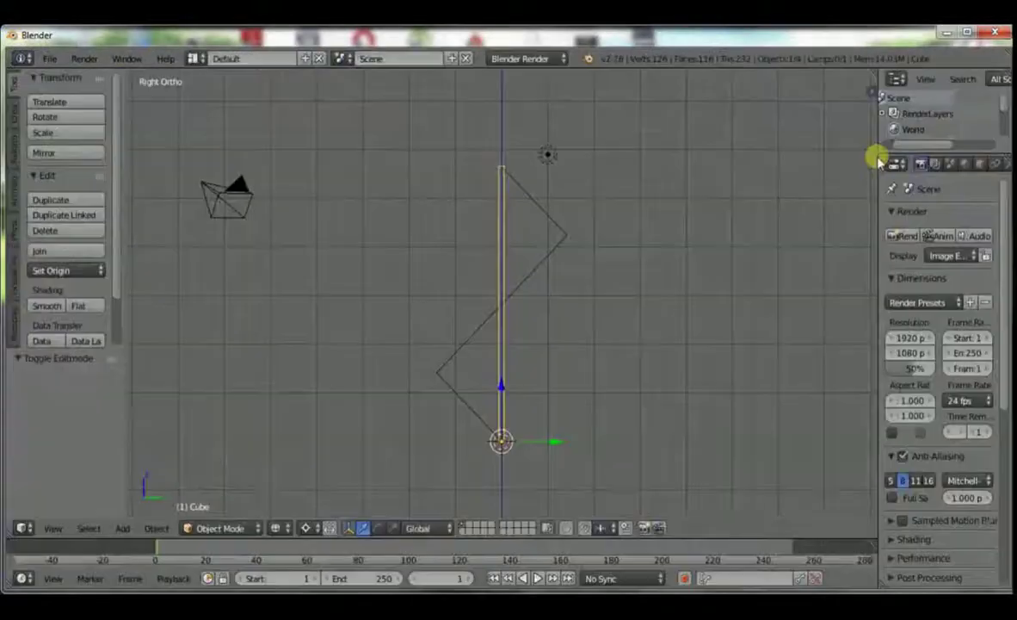
key("ctrl+a")
left_click(631, 199)
key("ctrl+a")
left_click(628, 198)
key("ctrl+s")
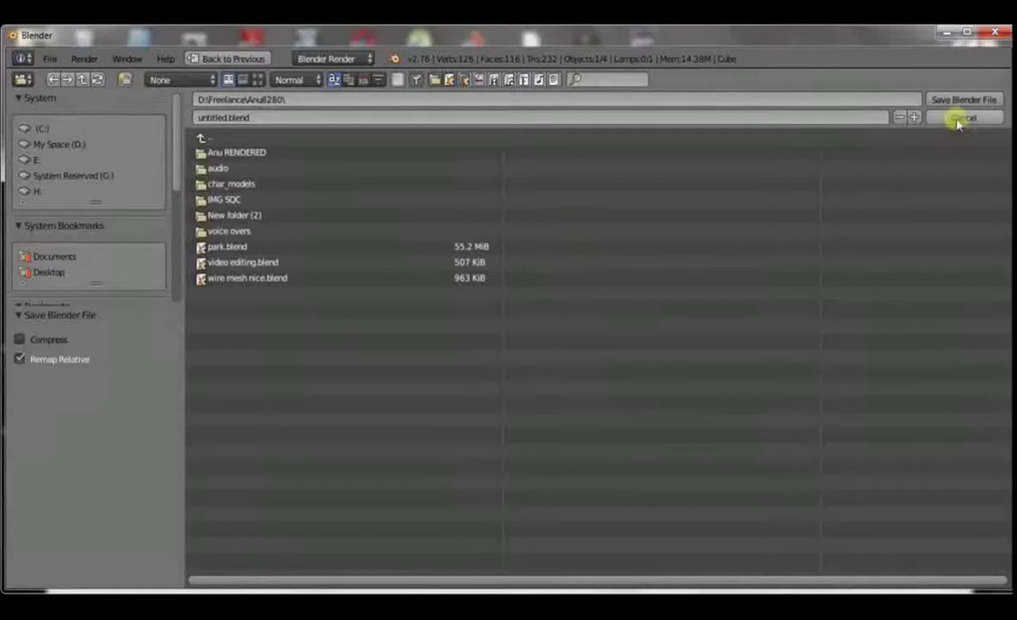
left_click(960, 118)
Step: Widen the object properties area and rename the square tube as mesh
right_click(553, 228)
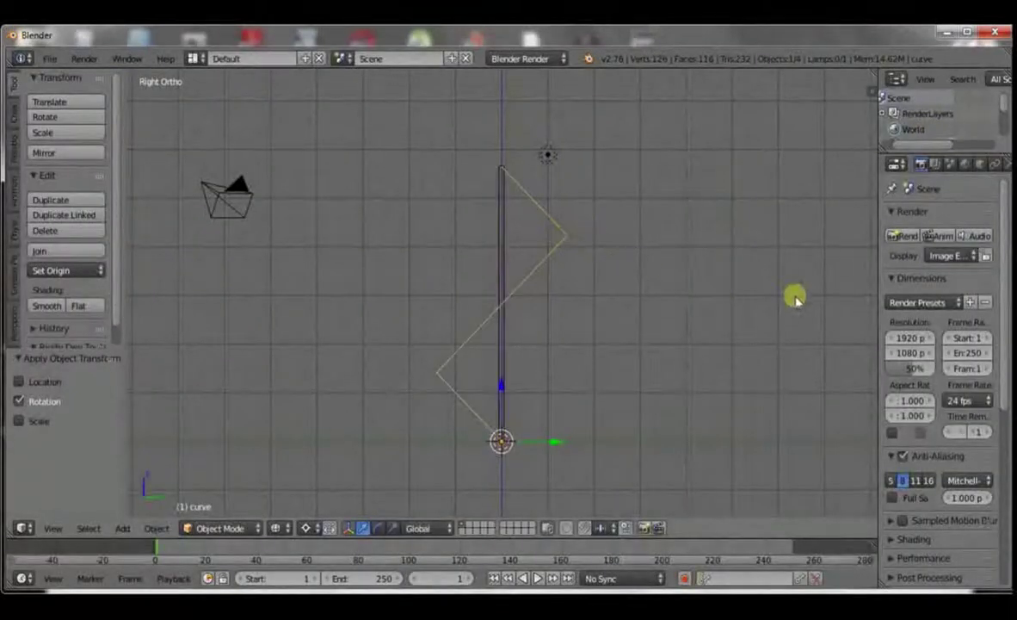
left_click_drag(852, 318, 781, 307)
scroll(554, 341, "up", 3)
middle_click_drag(524, 349, 524, 293, "shift")
scroll(521, 290, "down", 2)
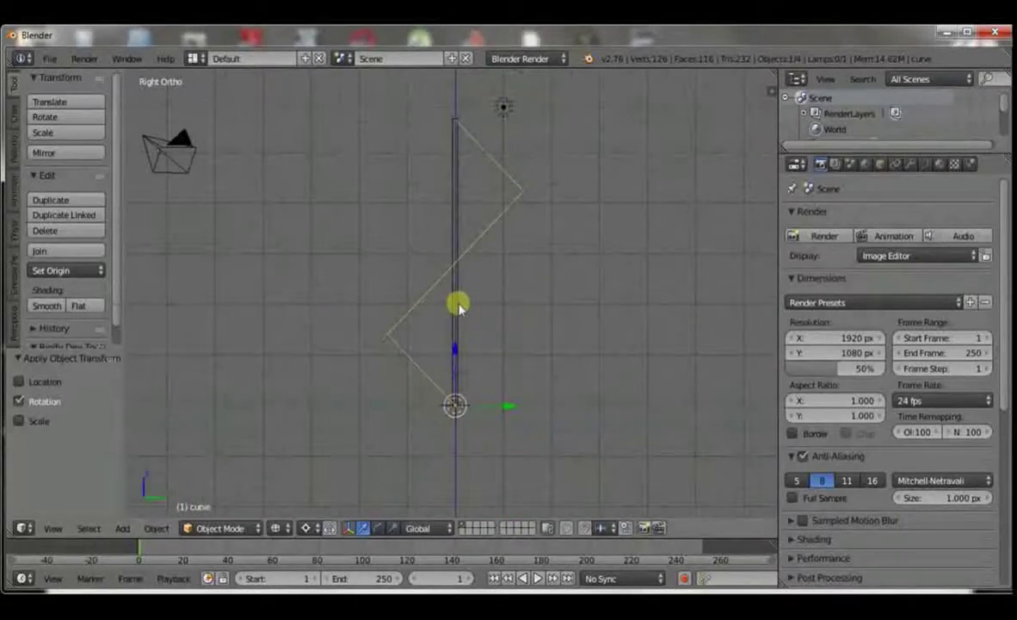
right_click(458, 306)
key("n")
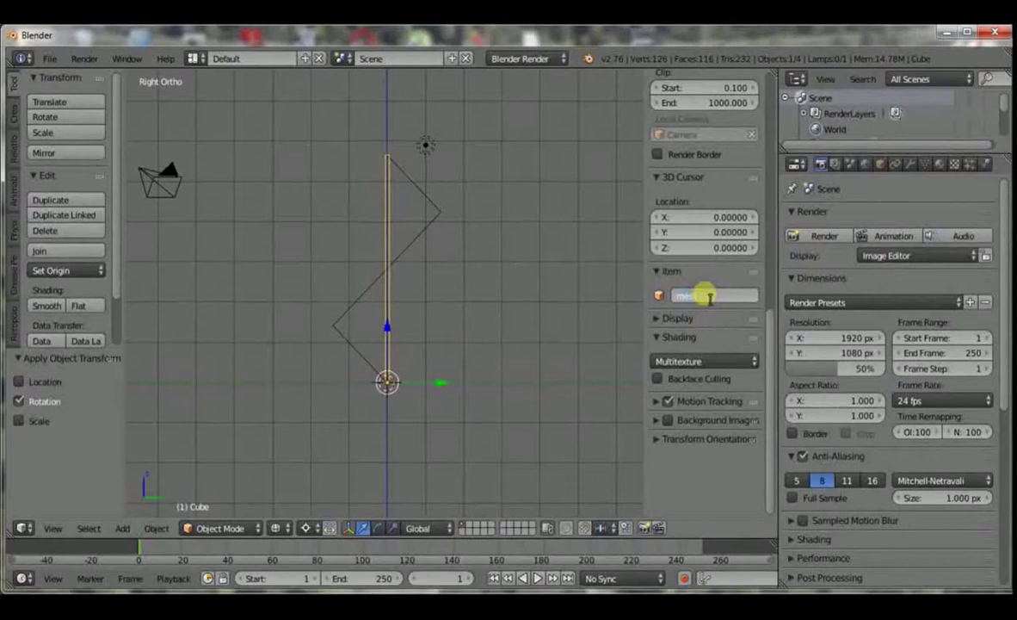
key("n")
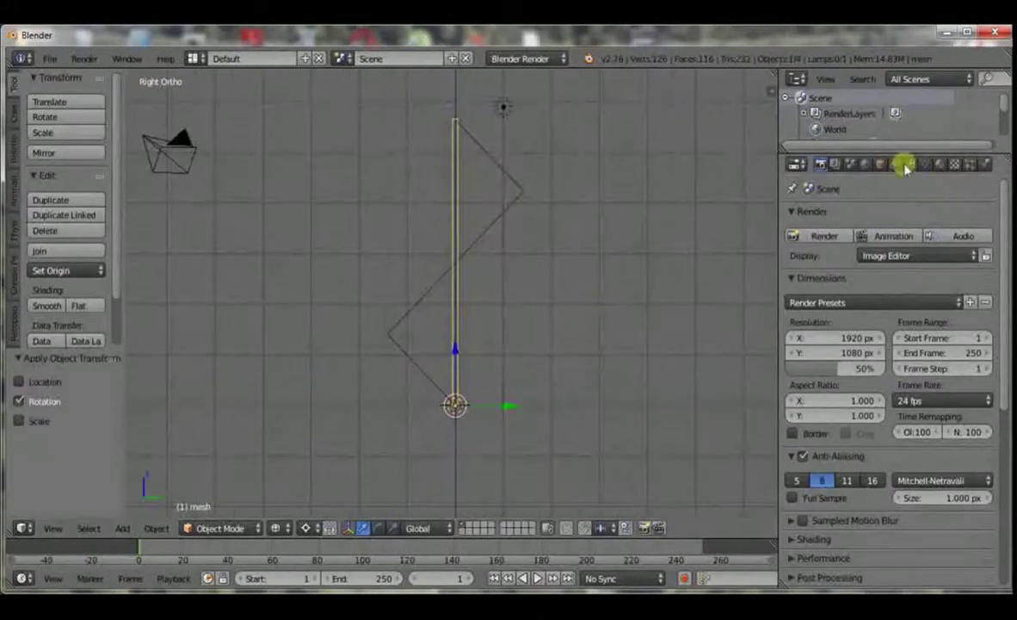
Step: Add a Curve modifier to the tube with curve as its target object and Z as the deformation axis
left_click(910, 164)
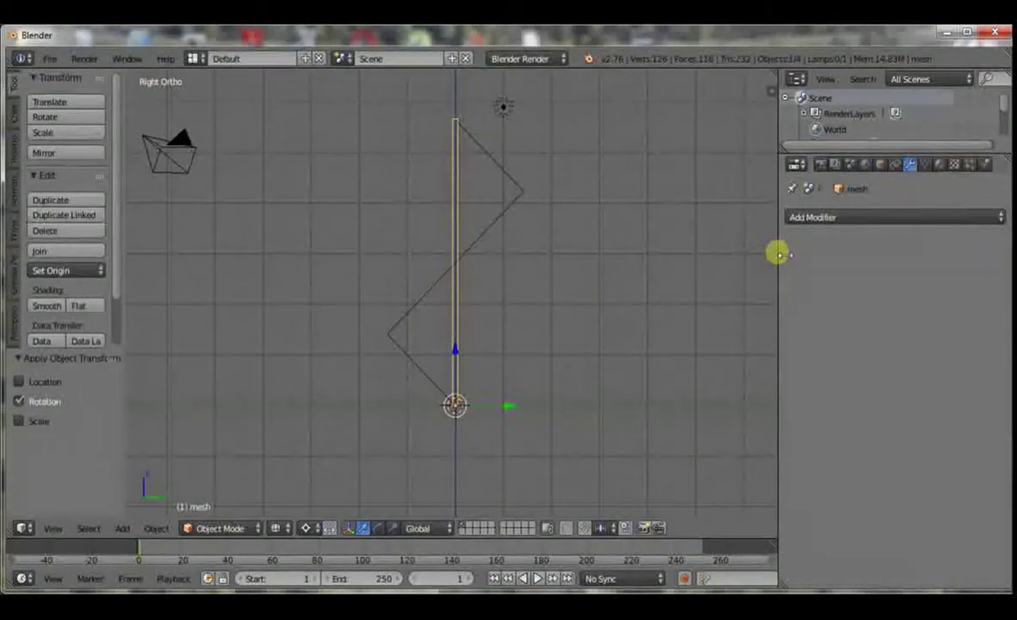
left_click_drag(778, 254, 753, 245)
left_click(864, 217)
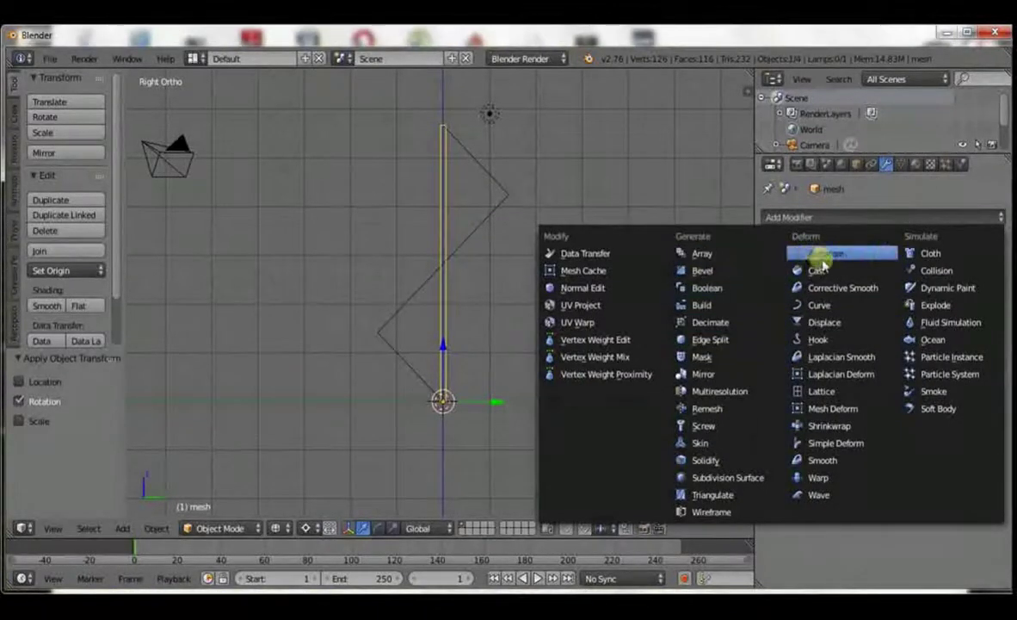
left_click(819, 305)
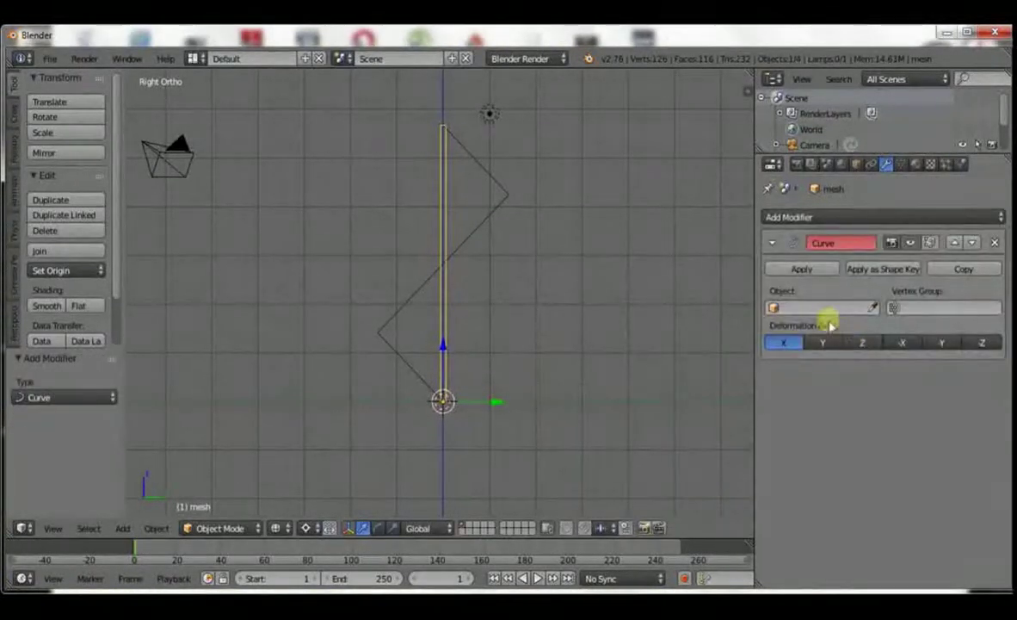
left_click(819, 308)
left_click(811, 331)
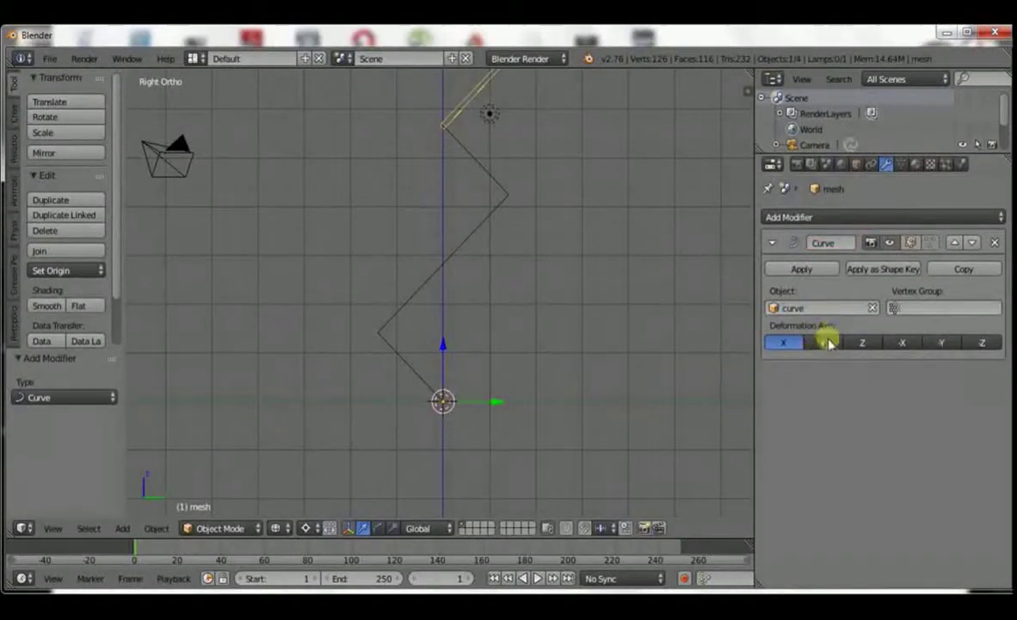
left_click(862, 342)
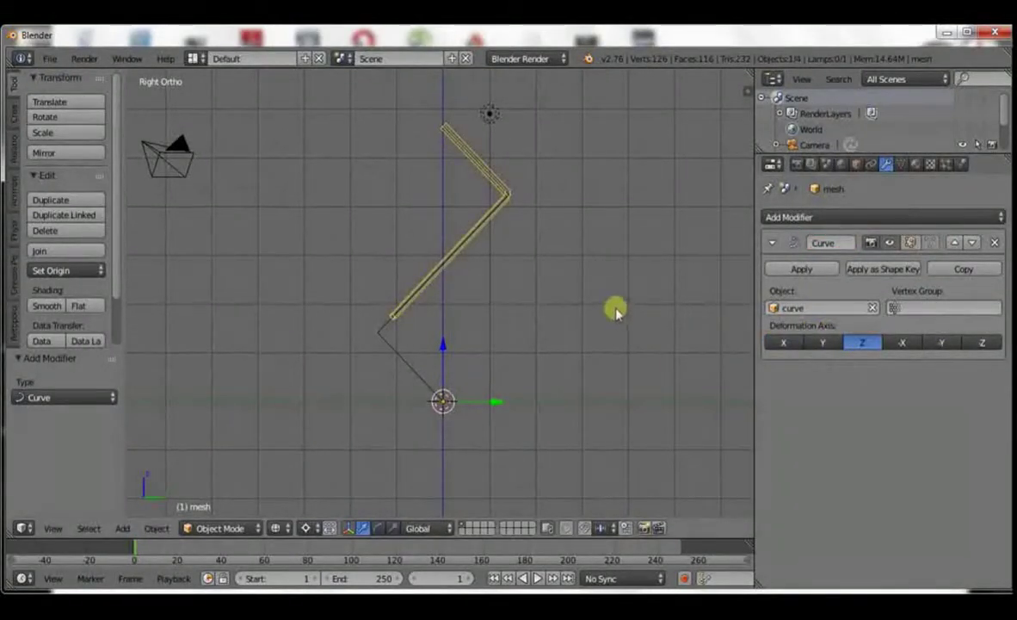
Step: Scale the deformed tube along Z by about 1.446 and again by about 1.007 so it covers the entire zigzag curve
key("s")
key("z")
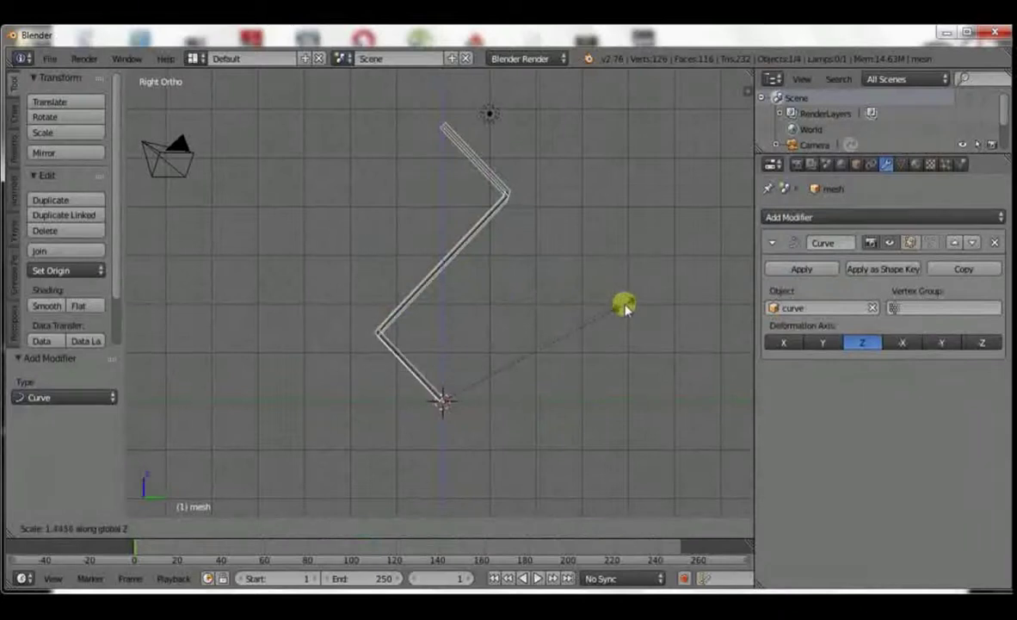
left_click(624, 305)
scroll(531, 387, "up", 3)
middle_click_drag(544, 315, 568, 196, "shift")
scroll(524, 318, "up", 2)
scroll(508, 289, "up", 4)
key("s")
key("z")
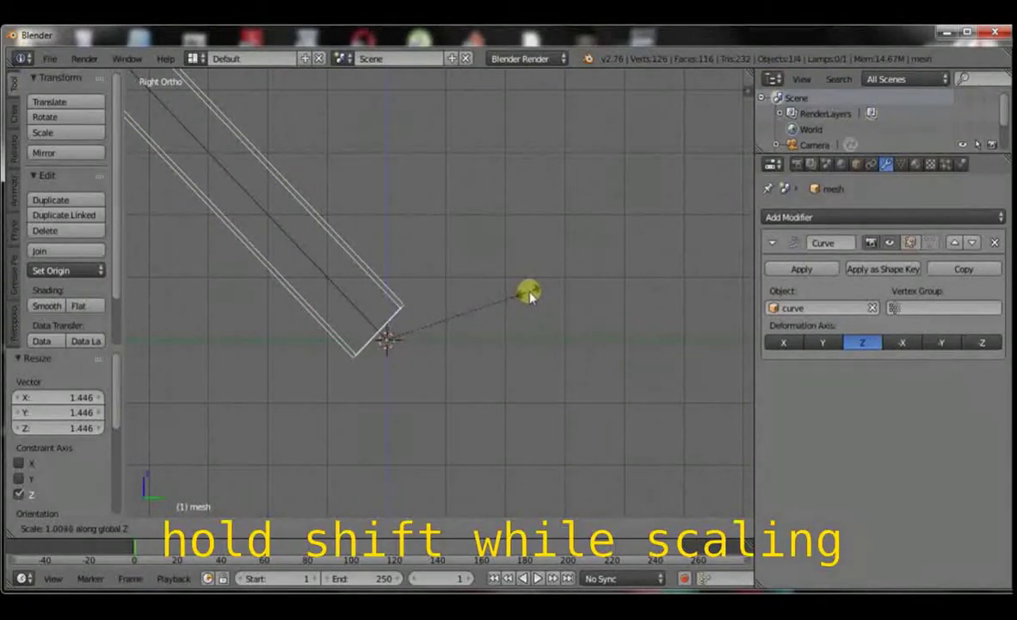
left_click(533, 294)
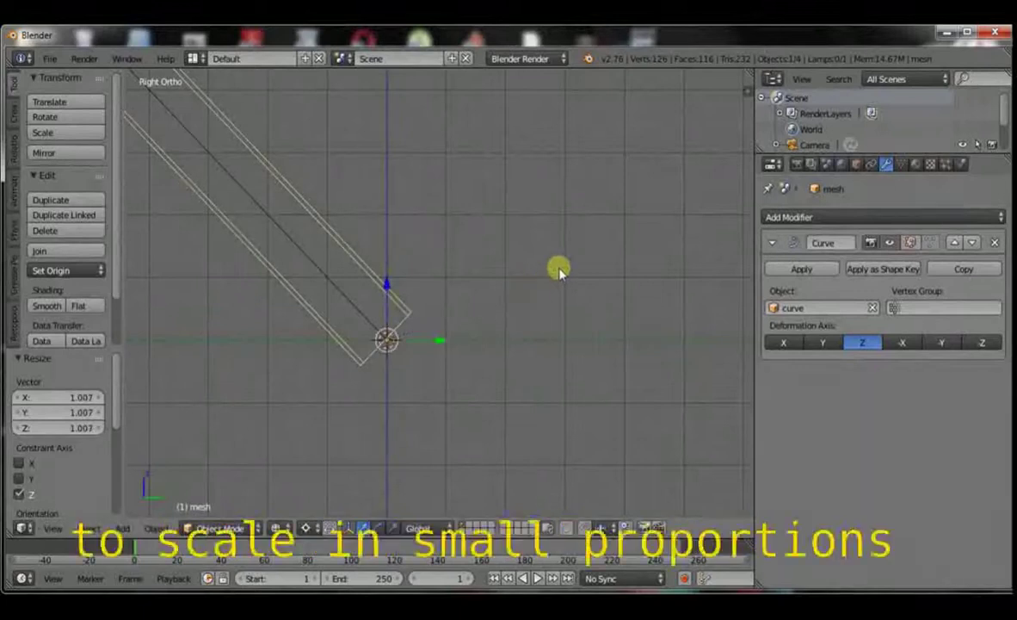
Step: Examine the tube's bend from the front and at an angle, in both wireframe and solid shading
scroll(559, 267, "down", 4)
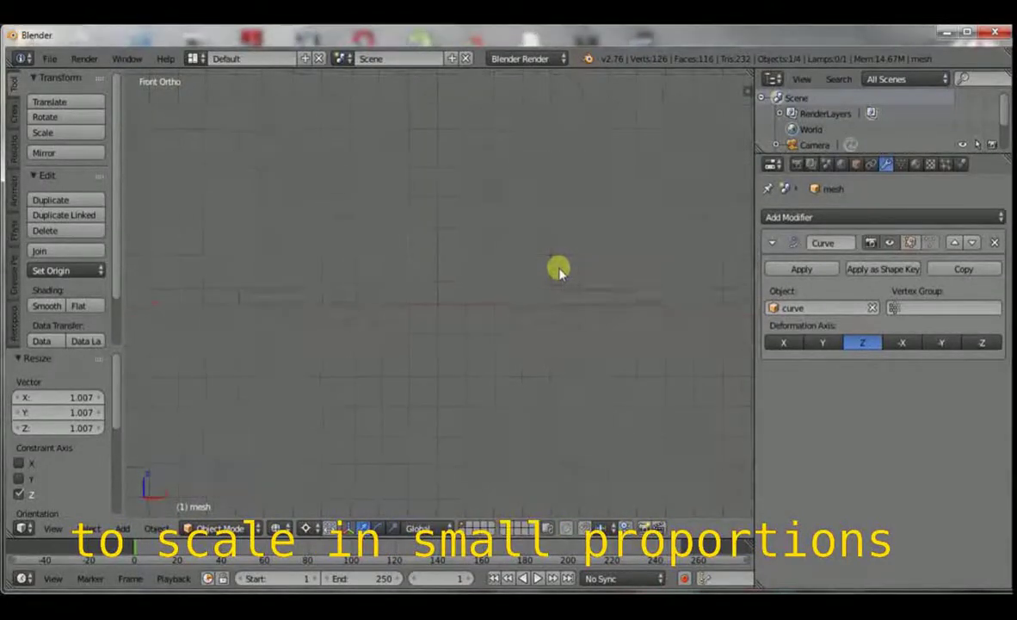
key("KP_1")
middle_click_drag(414, 276, 552, 365, "shift")
scroll(543, 358, "up", 6)
middle_click_drag(521, 311, 533, 400, "shift")
scroll(529, 412, "up", 2)
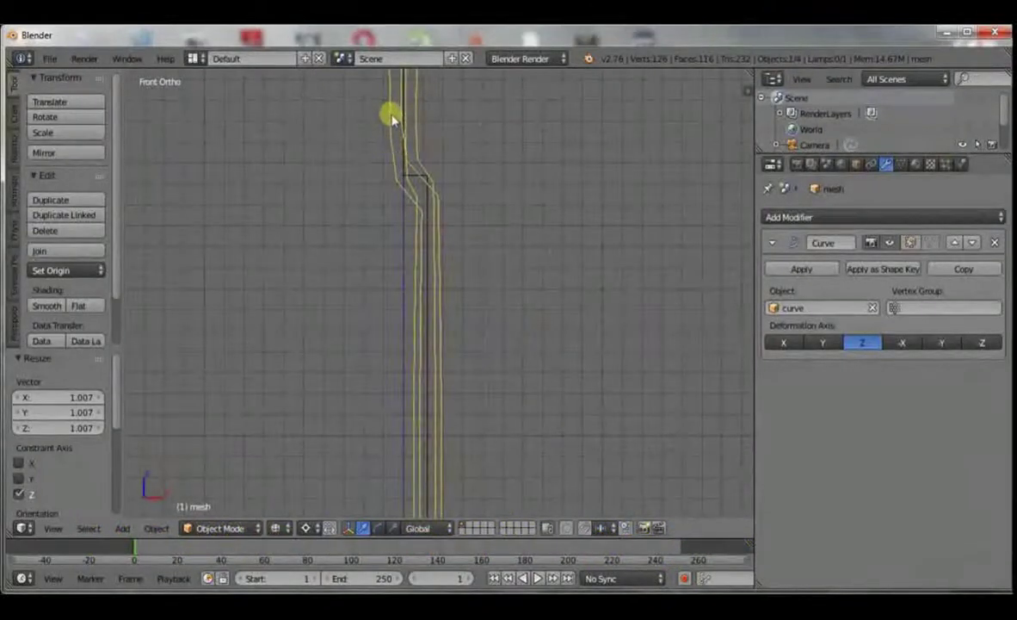
key("z")
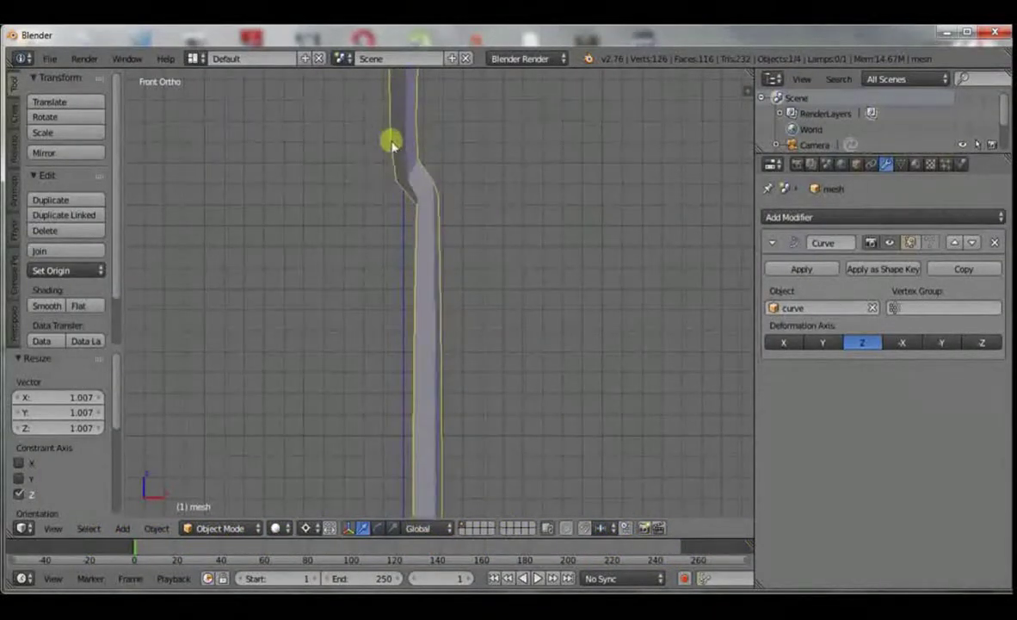
mouse_move(396, 154)
middle_mouse_down()
mouse_move(506, 213)
mouse_move(420, 256)
mouse_move(550, 289)
mouse_move(536, 270)
middle_mouse_up()
key("KP_1")
key("z")
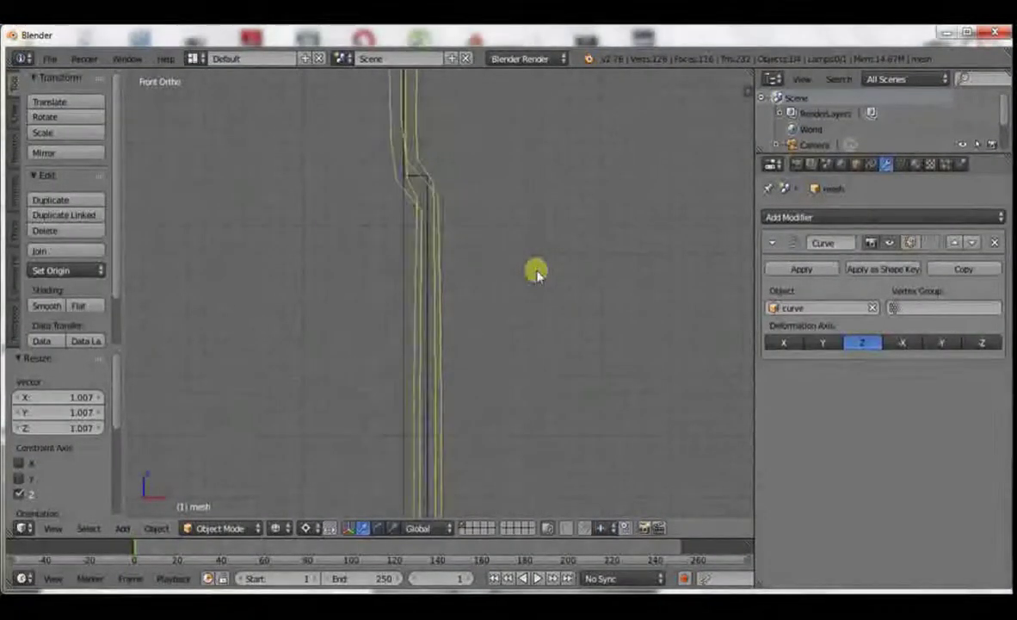
Step: Set the zigzag tube to smooth shading
scroll(538, 256, "down", 2)
key("z")
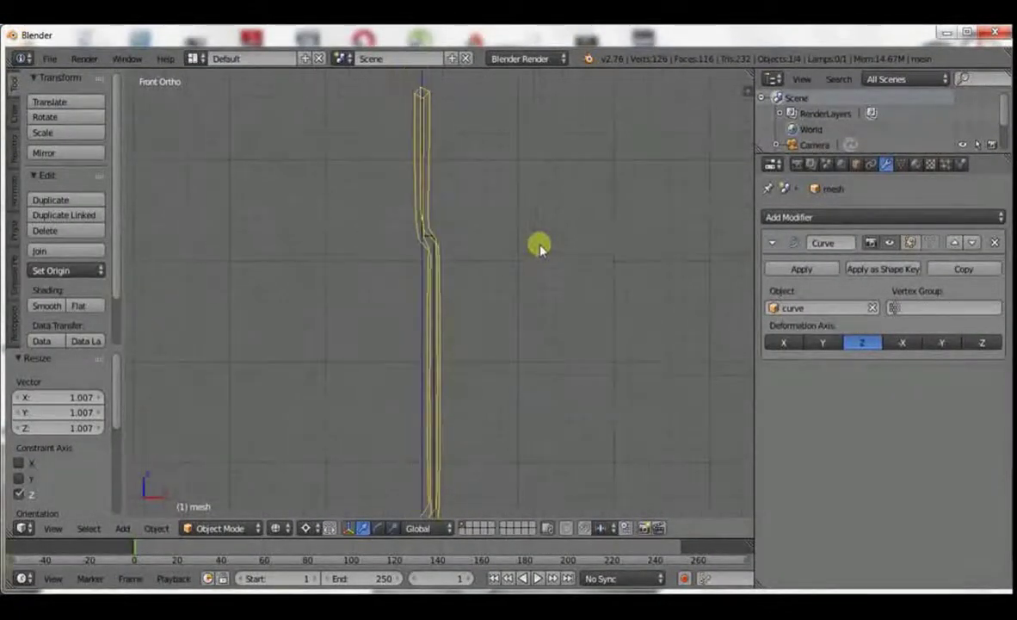
scroll(516, 245, "up", 2)
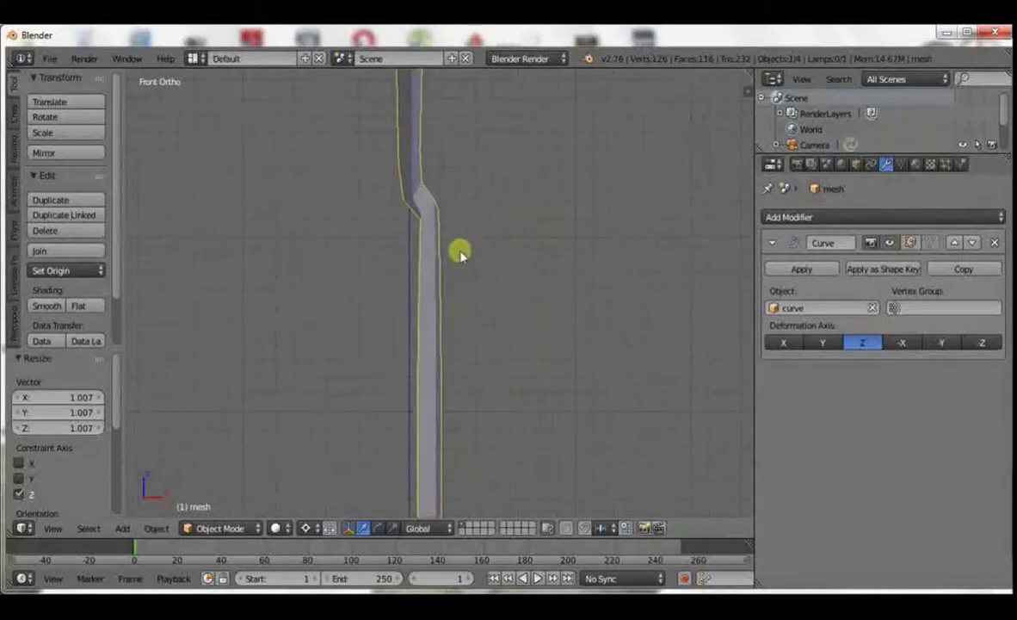
left_click(39, 305)
key("z")
middle_click_drag(577, 256, 521, 264)
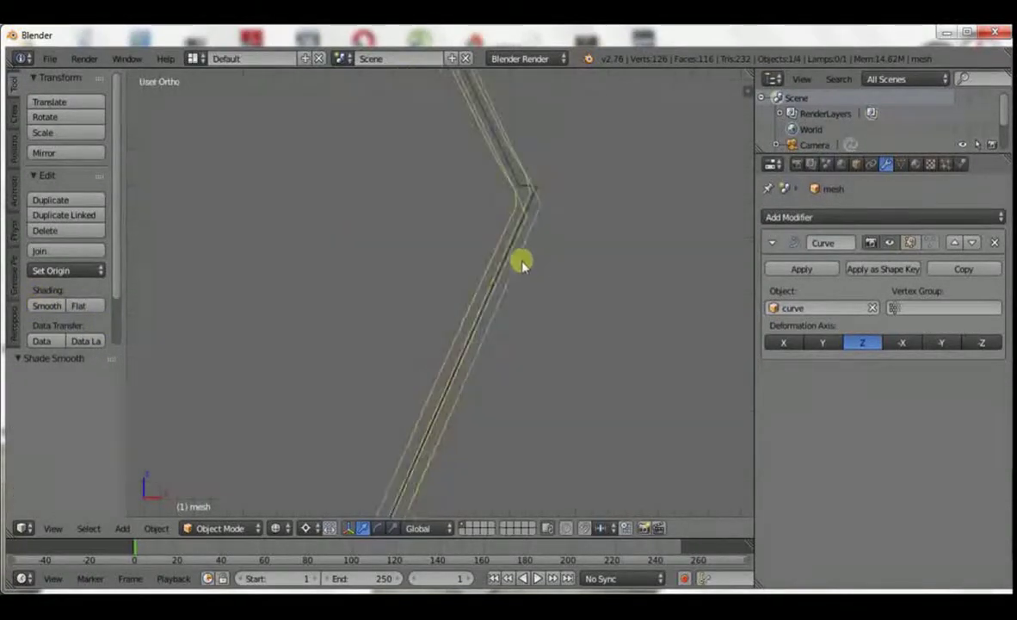
Step: Apply the Curve modifier to make the tube's zigzag deformation permanent
key("KP_3")
key("KP_1")
scroll(596, 321, "down", 5)
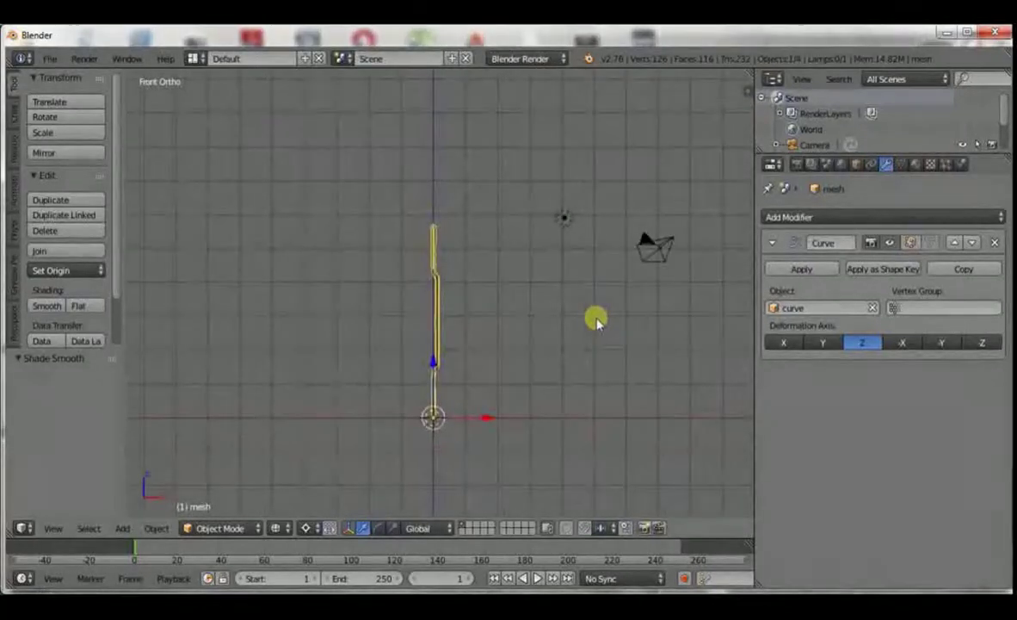
key("KP_3")
scroll(600, 322, "up", 1)
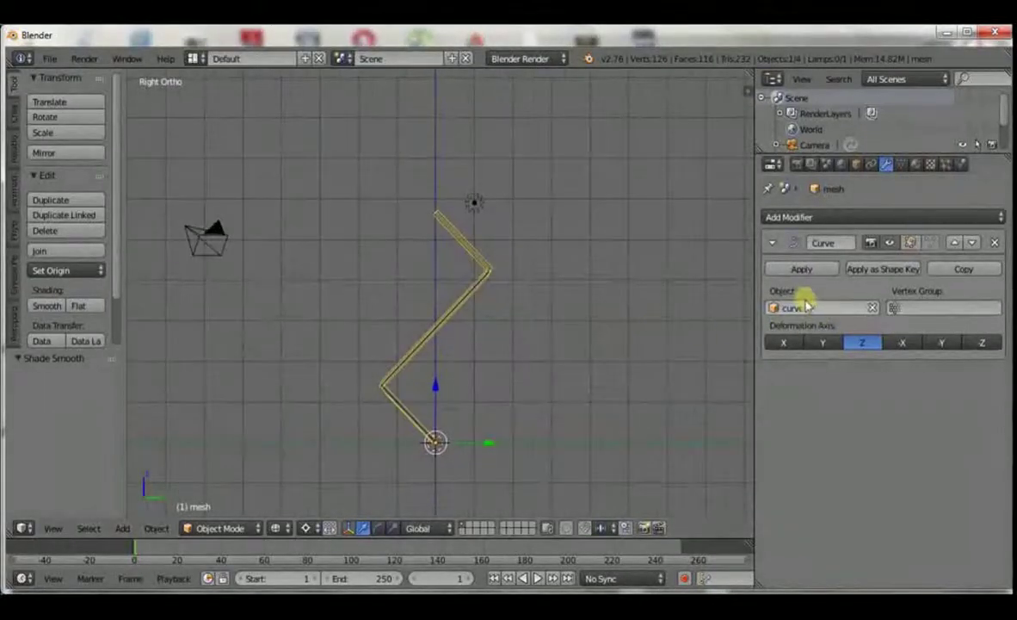
scroll(495, 338, "up", 3)
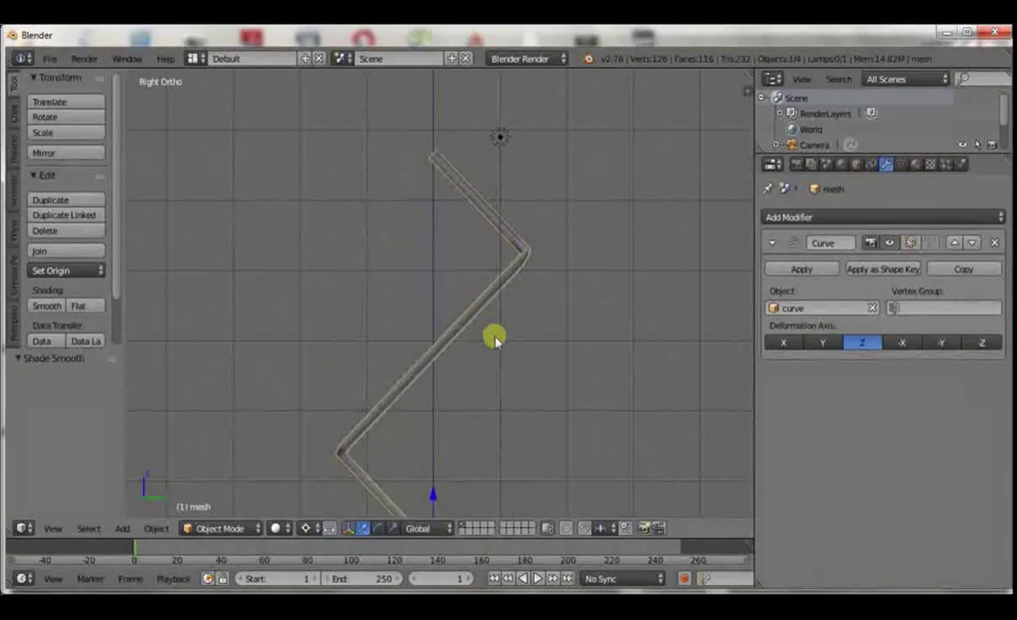
right_click(495, 337)
scroll(620, 303, "down", 2)
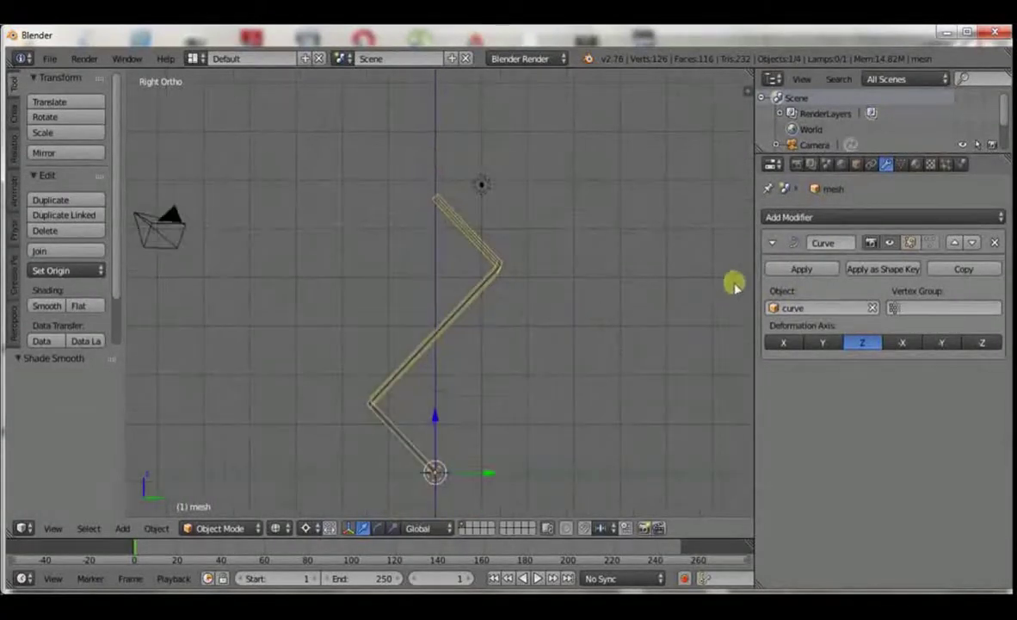
left_click(800, 268)
Step: Add an Array modifier to the zigzag tube
scroll(551, 319, "up", 3)
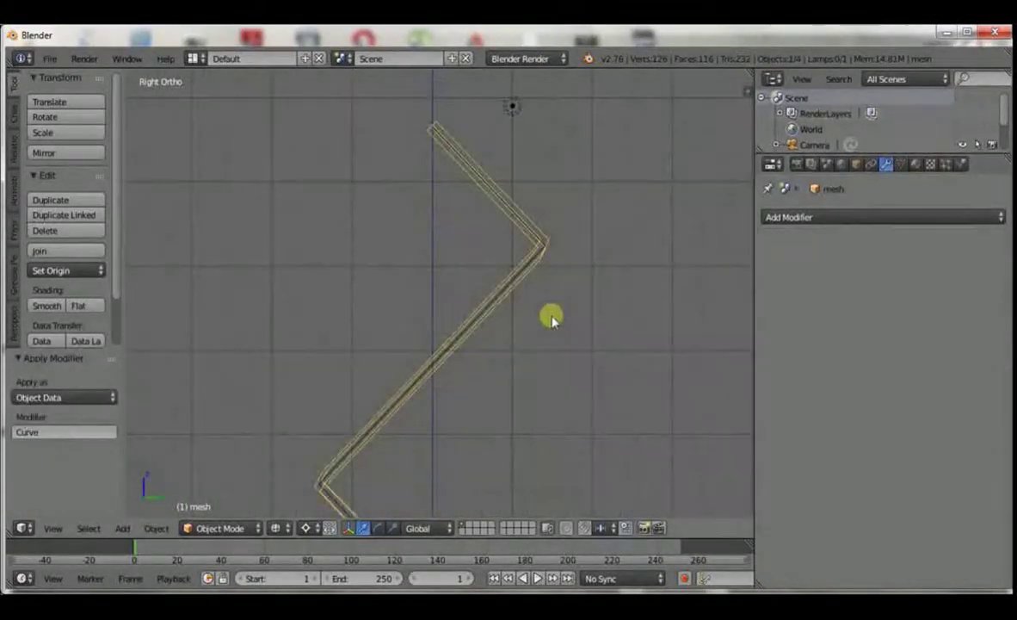
left_click(808, 218)
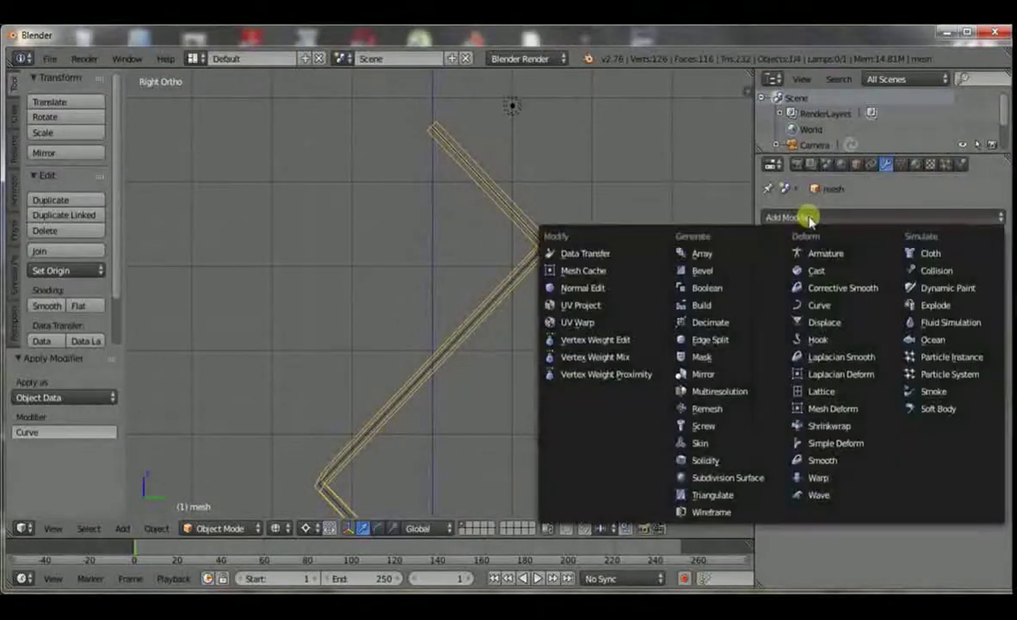
left_click(719, 254)
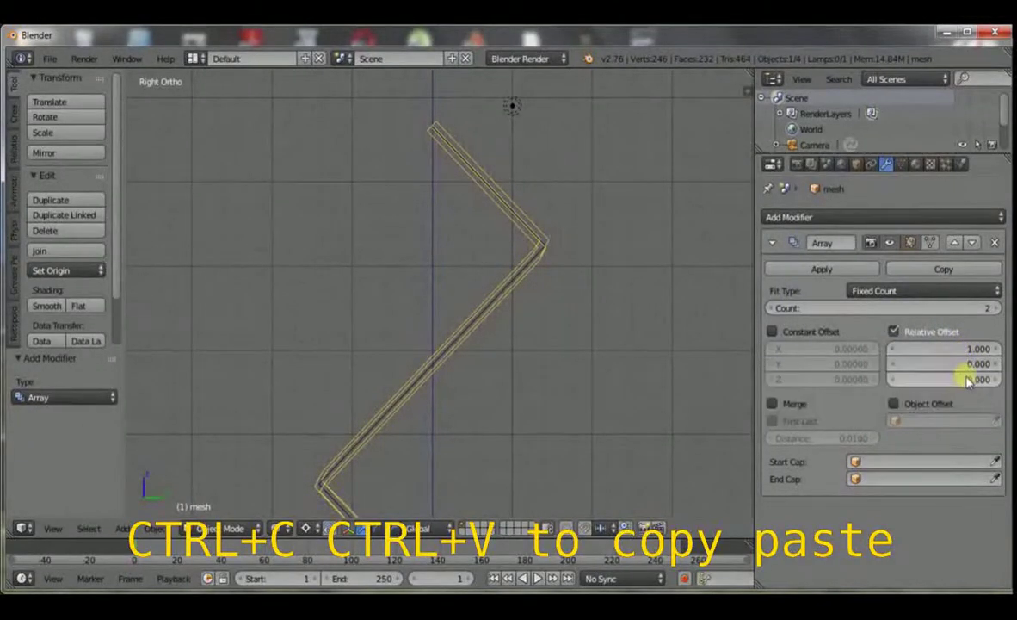
Step: Set the array's relative offset to 0 in X and 1 in Z so the zigzag repeats vertically
key("ctrl+v")
type("0")
key("Return")
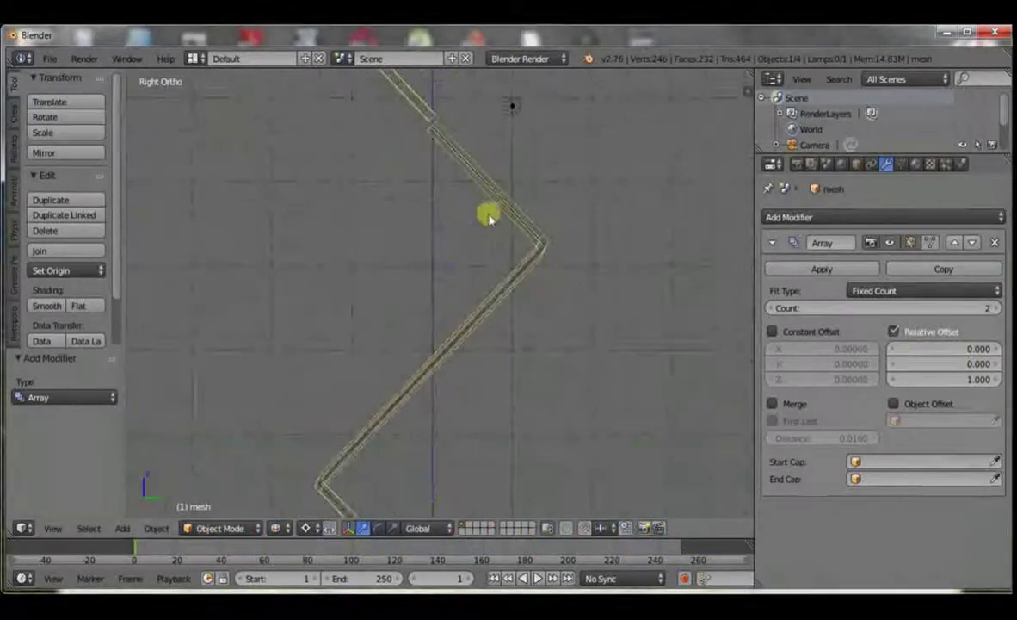
Step: Set the array's Z relative offset to 0.993 to close the gap where the zigzag copies meet
scroll(461, 361, "down", 3)
scroll(466, 343, "up", 4)
middle_click_drag(532, 248, 539, 507, "shift")
scroll(540, 401, "up", 2)
middle_click_drag(440, 398, 456, 295, "shift")
scroll(455, 295, "up", 1)
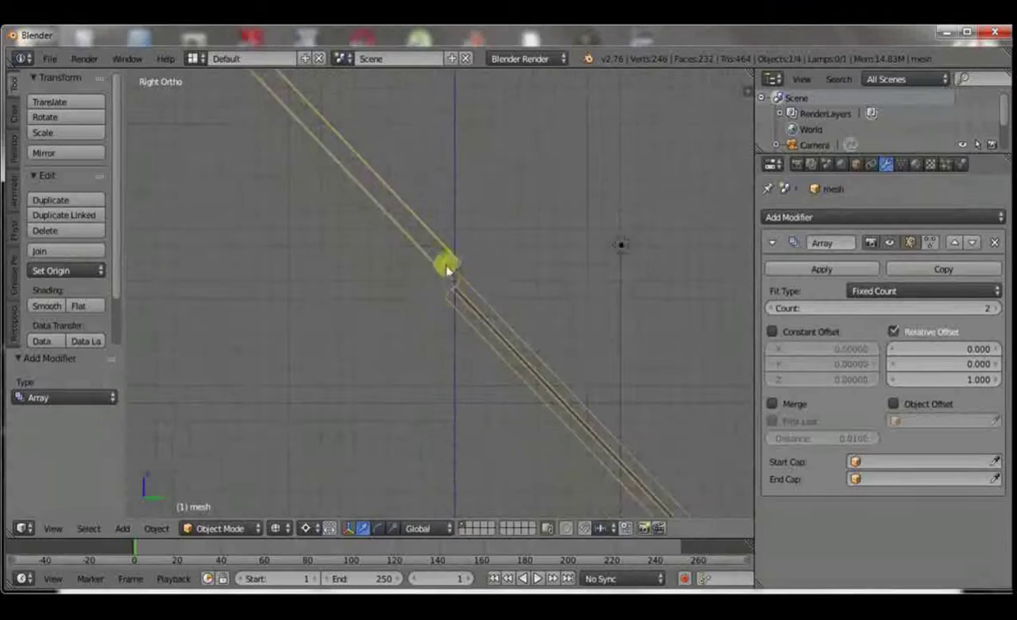
scroll(495, 285, "up", 3)
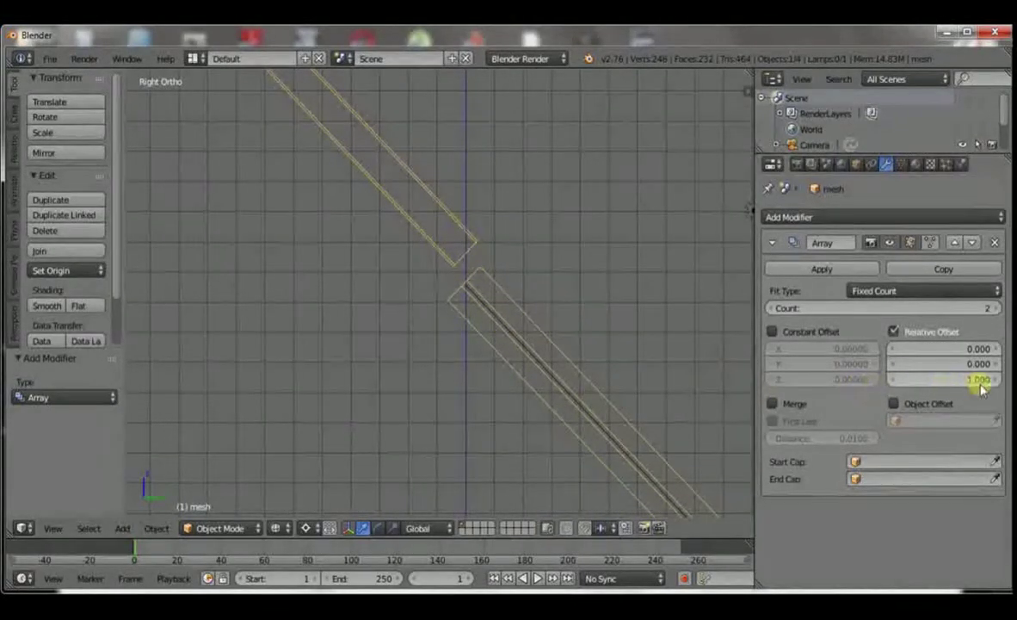
left_click(936, 378)
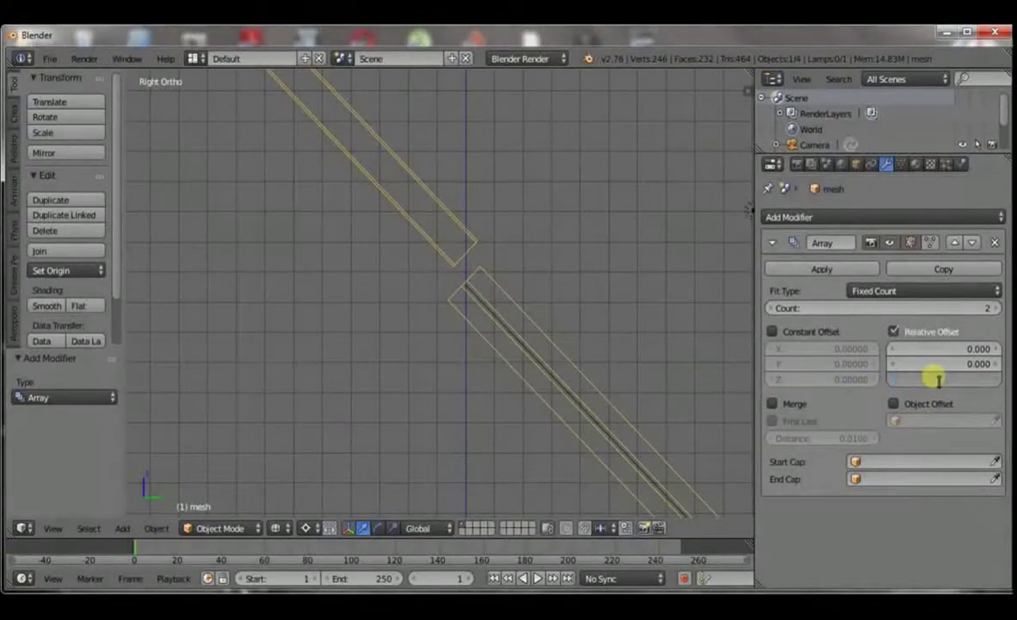
type(".993")
key("Return")
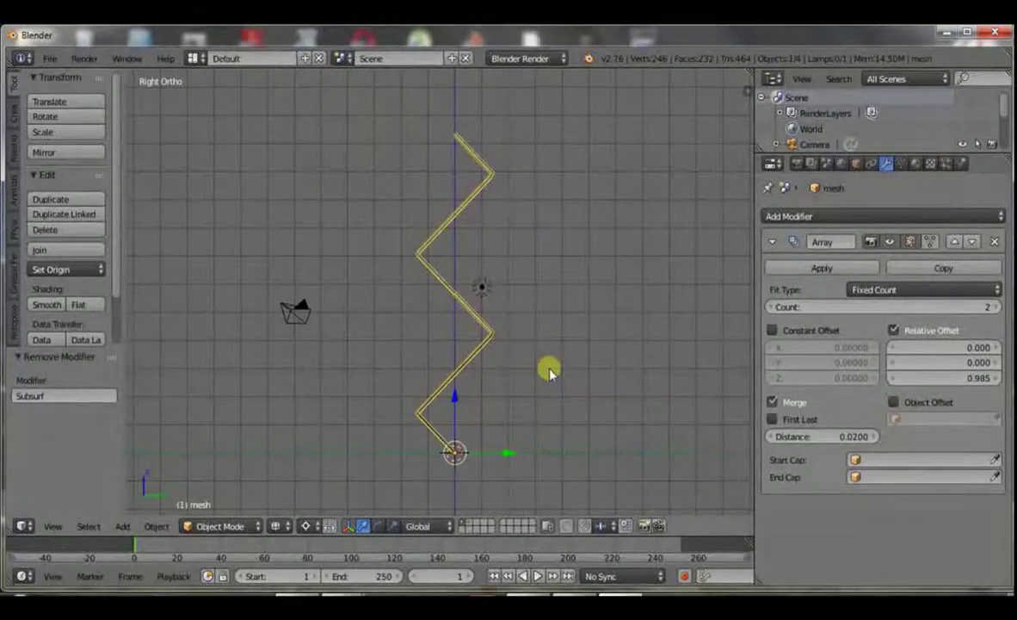
Step: Add a Subdivision Surface modifier to the zigzag strand
scroll(546, 383, "up", 2)
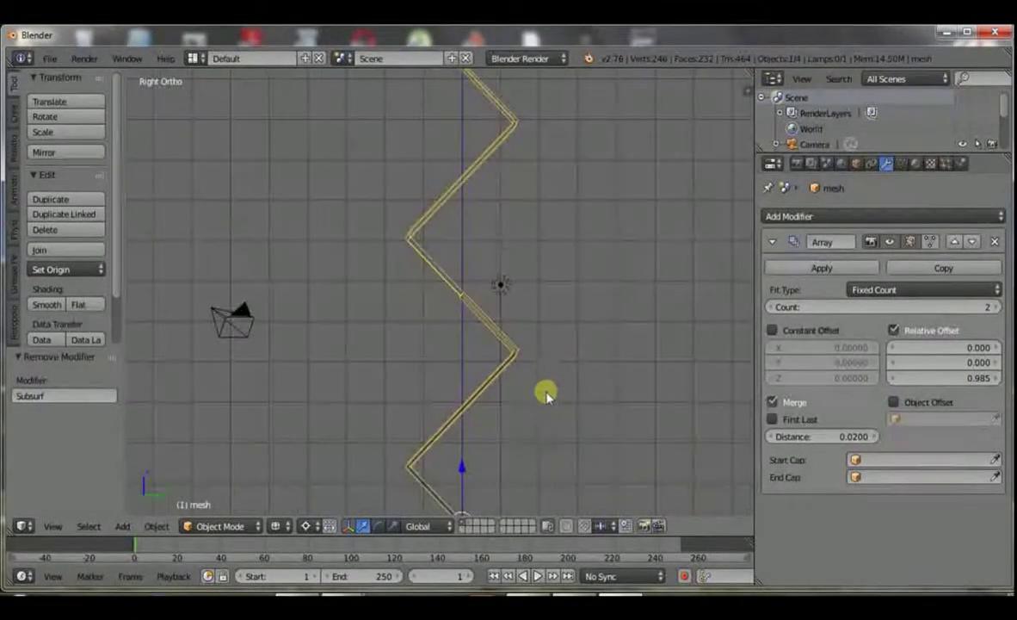
scroll(529, 391, "up", 4)
scroll(516, 385, "up", 3)
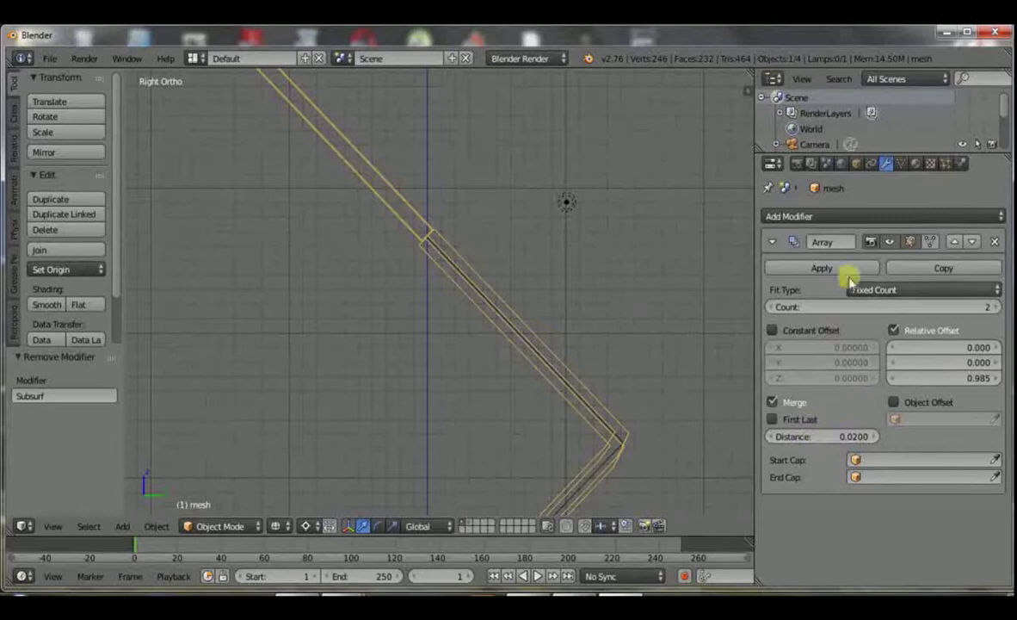
left_click(806, 216)
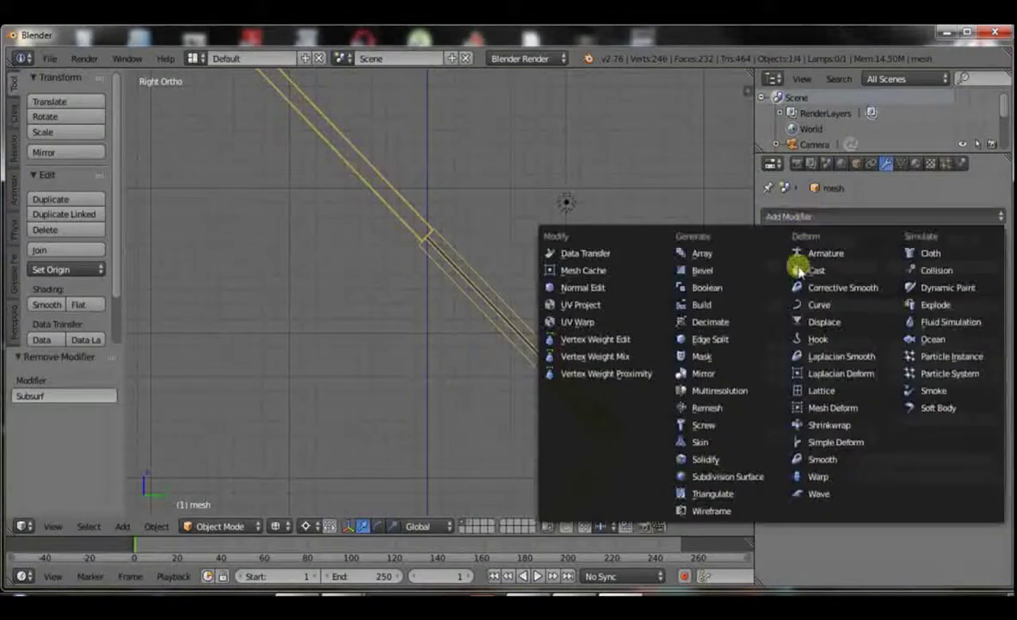
left_click(758, 478)
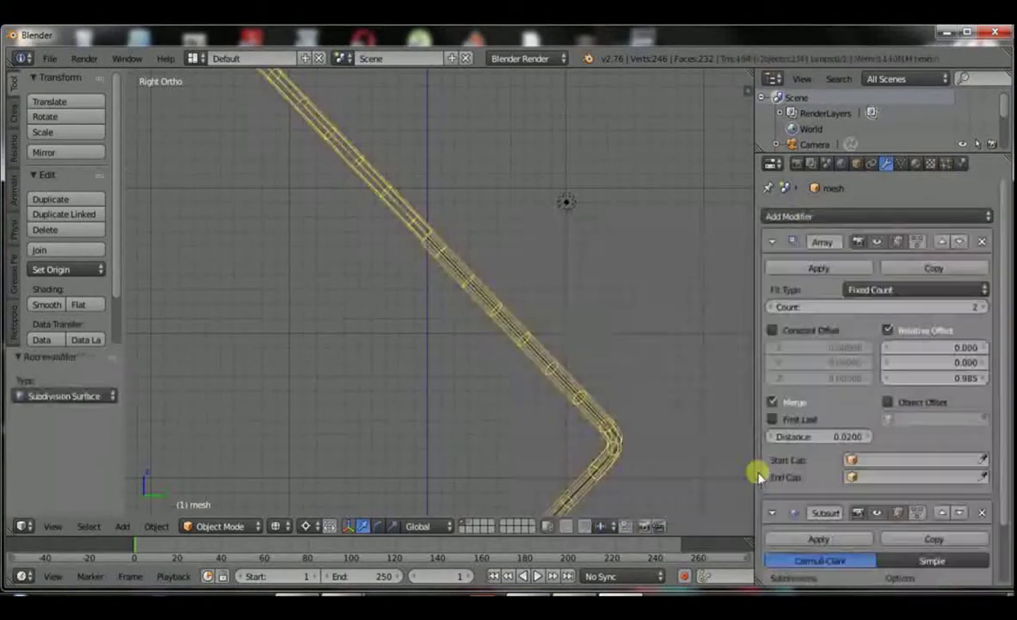
Step: Move the Subdivision Surface modifier above the Array modifier and check the joint between copies in solid shading
scroll(873, 317, "down", 2)
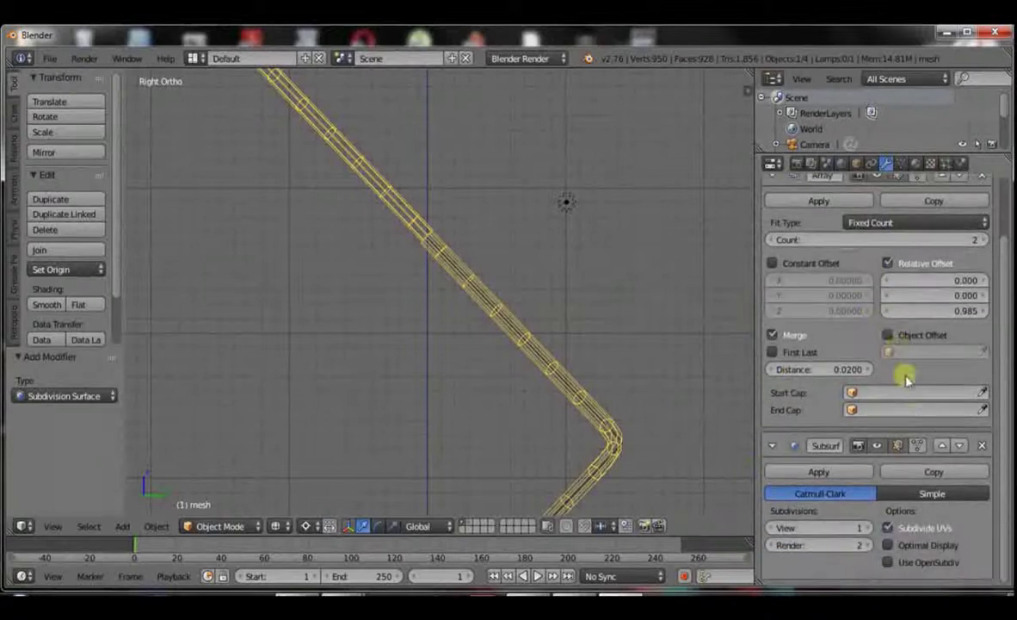
left_click(945, 444)
scroll(920, 401, "up", 2)
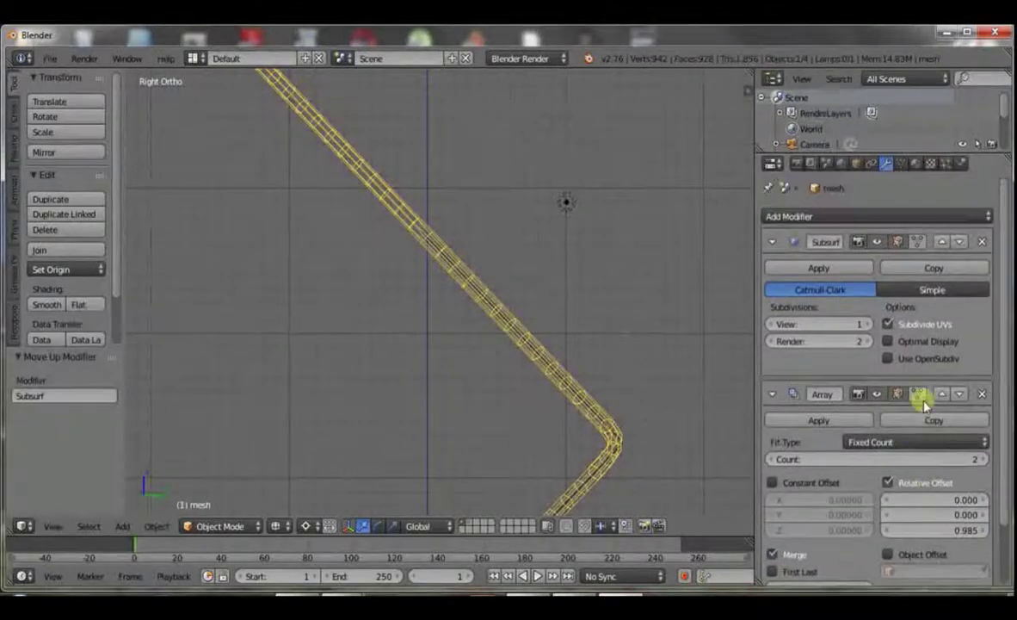
scroll(443, 323, "up", 3)
scroll(443, 228, "down", 2)
key("z")
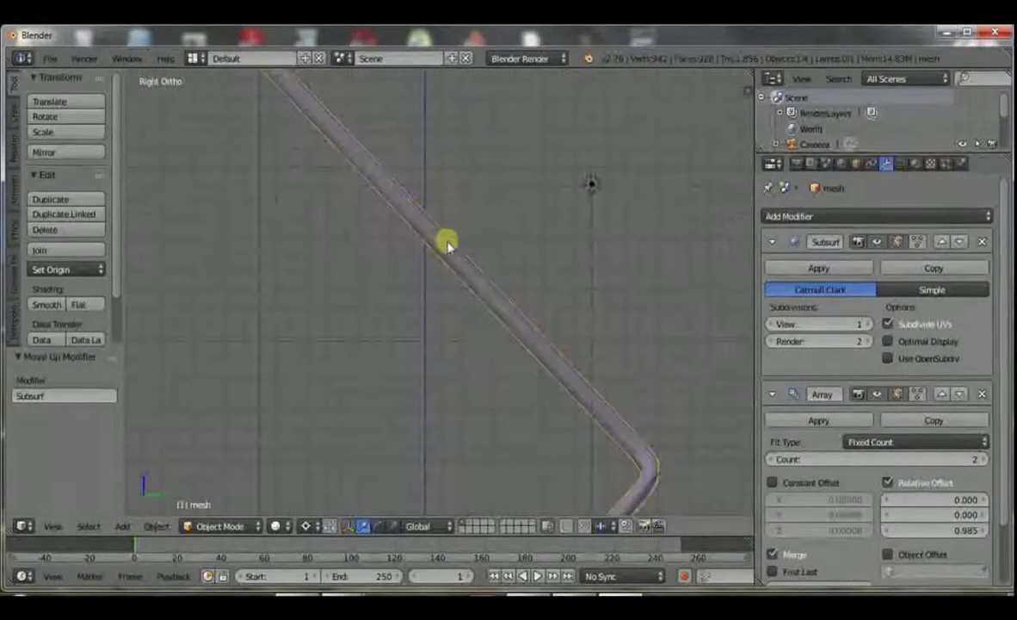
scroll(447, 243, "up", 1)
key("z")
scroll(442, 220, "down", 5)
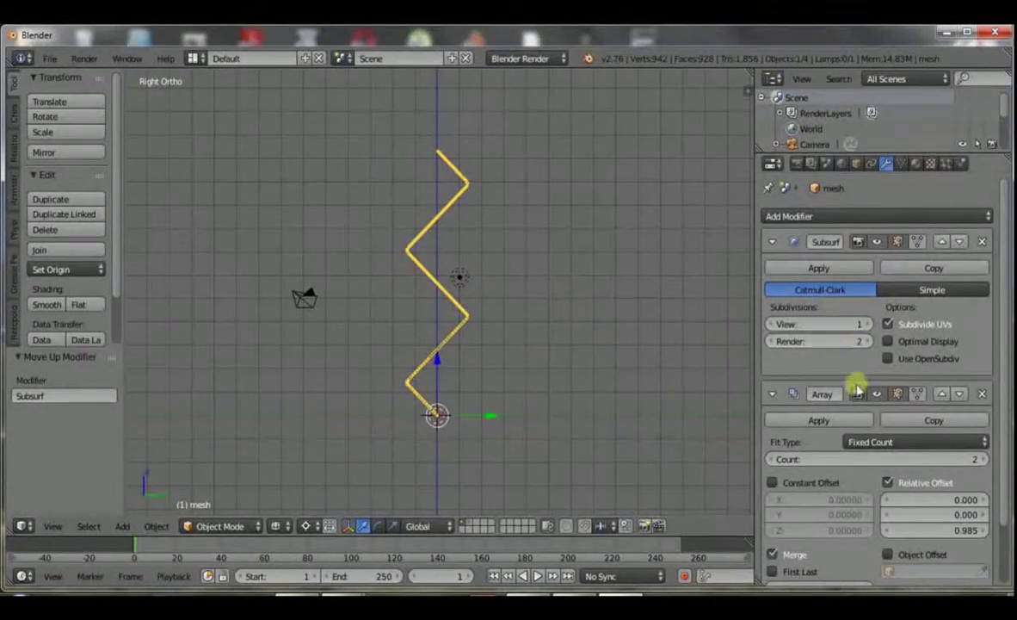
Step: Set the array count to 4 to lengthen the zigzag strand
left_click(981, 460)
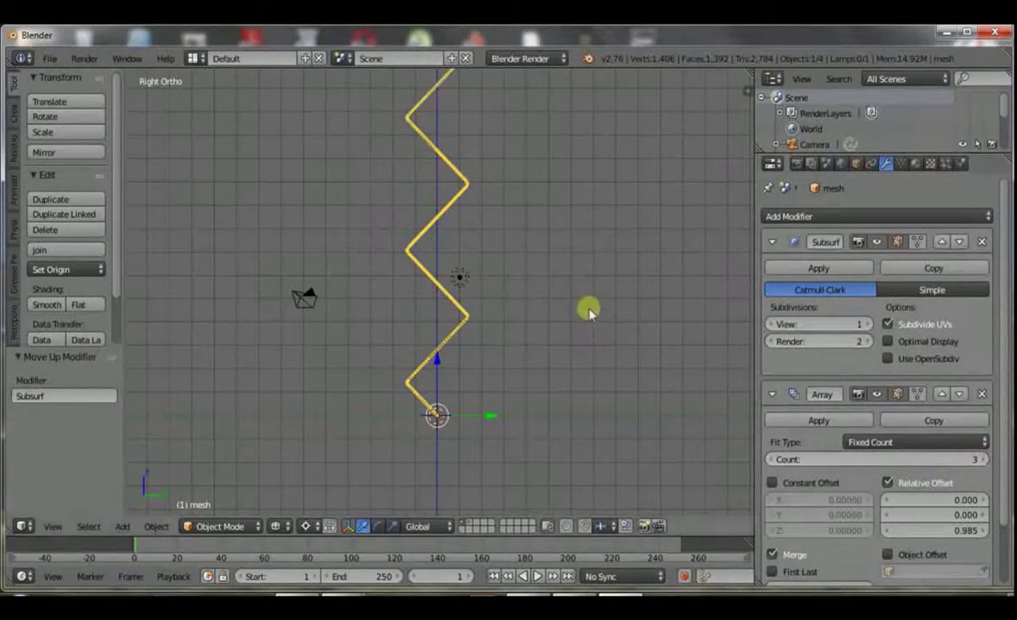
scroll(588, 306, "down", 3)
left_click(981, 460)
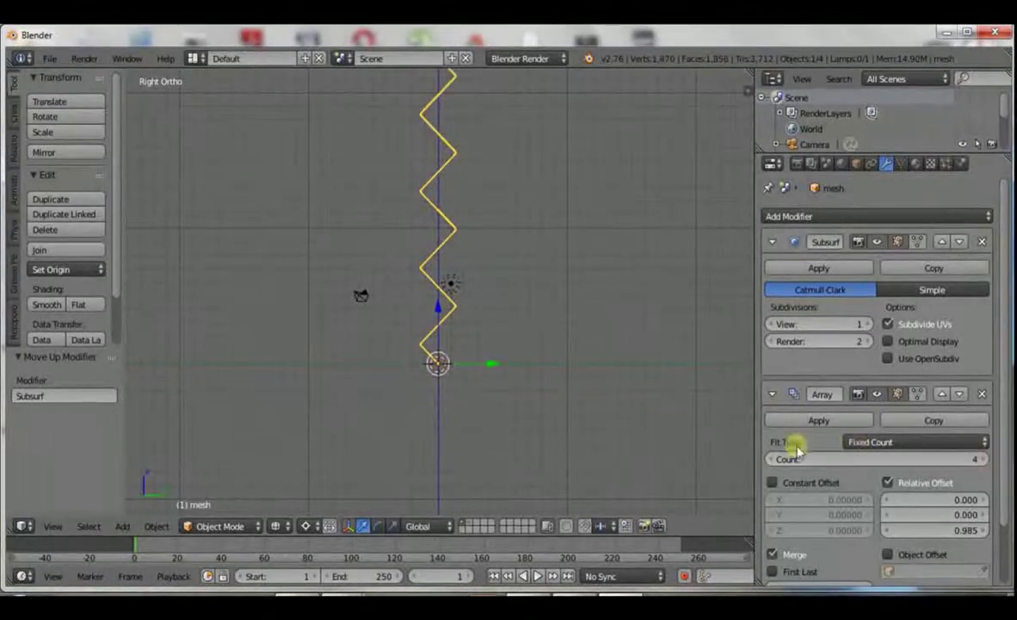
left_click(770, 459)
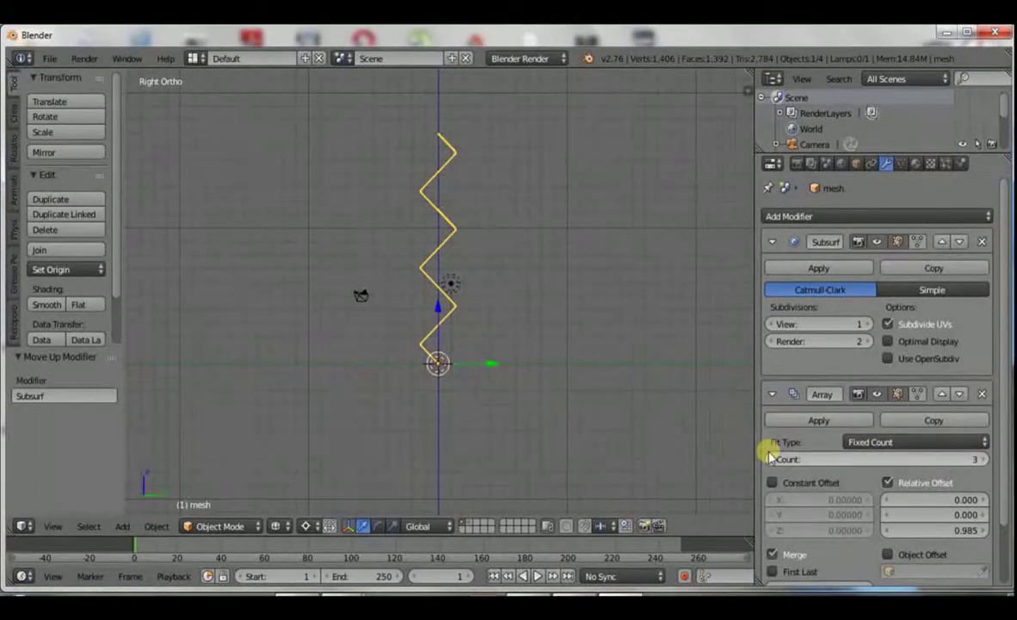
left_click(982, 460)
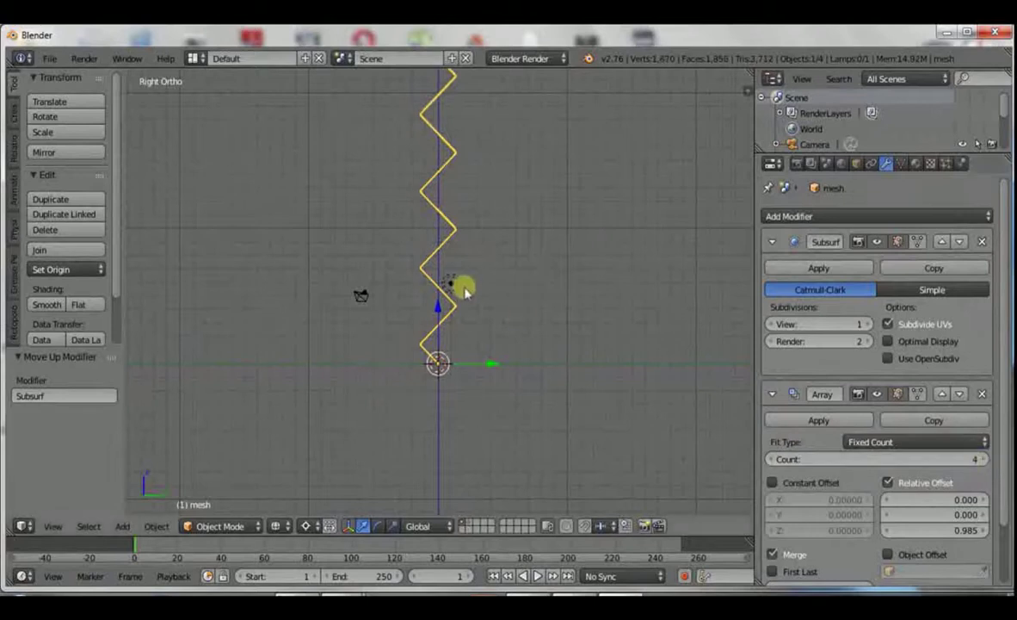
Step: Duplicate the zigzag strand and place the copy about 2.77 units away along the Y axis
scroll(462, 290, "up", 5)
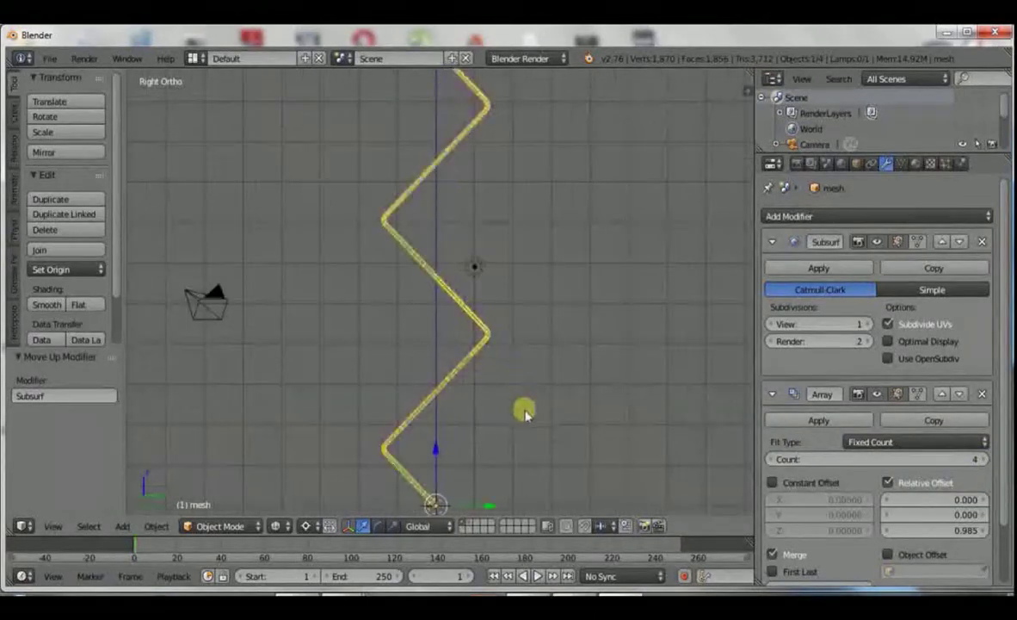
middle_click_drag(525, 414, 458, 381, "shift")
scroll(341, 356, "up", 4)
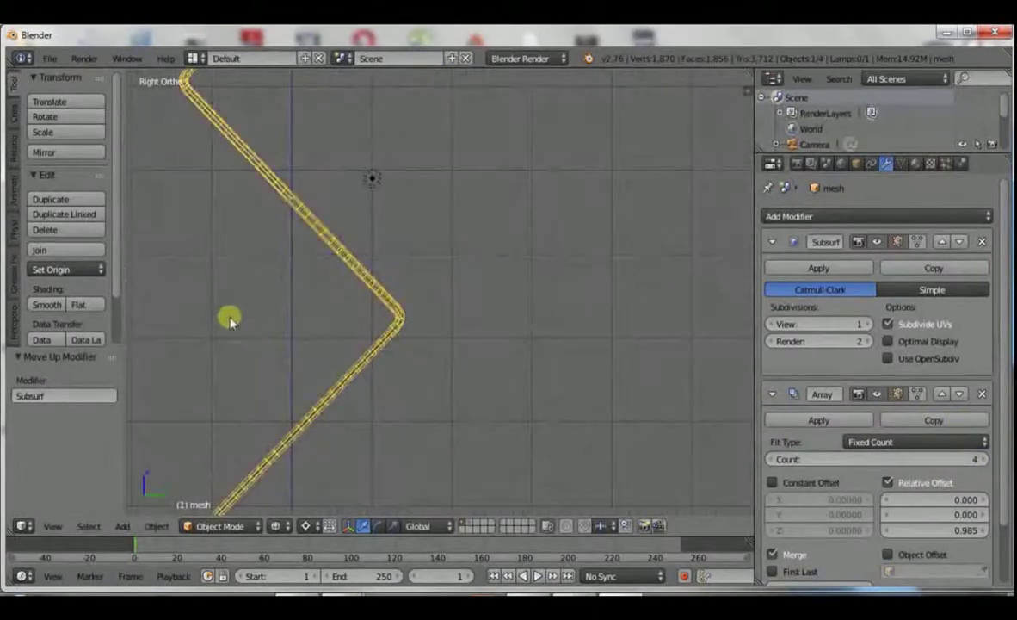
key("shift+d")
key("y")
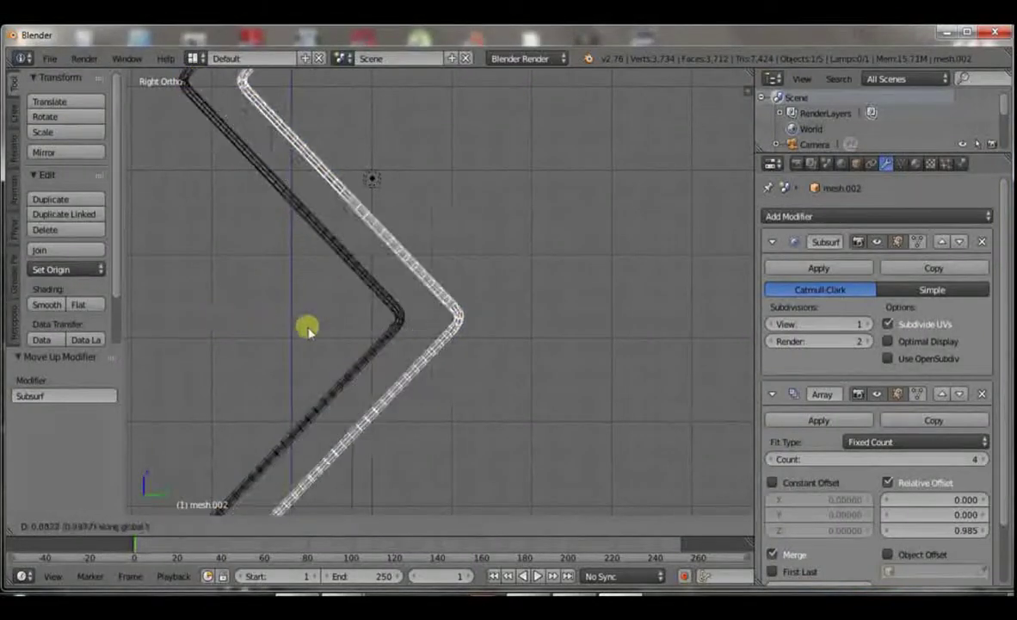
left_click(438, 340)
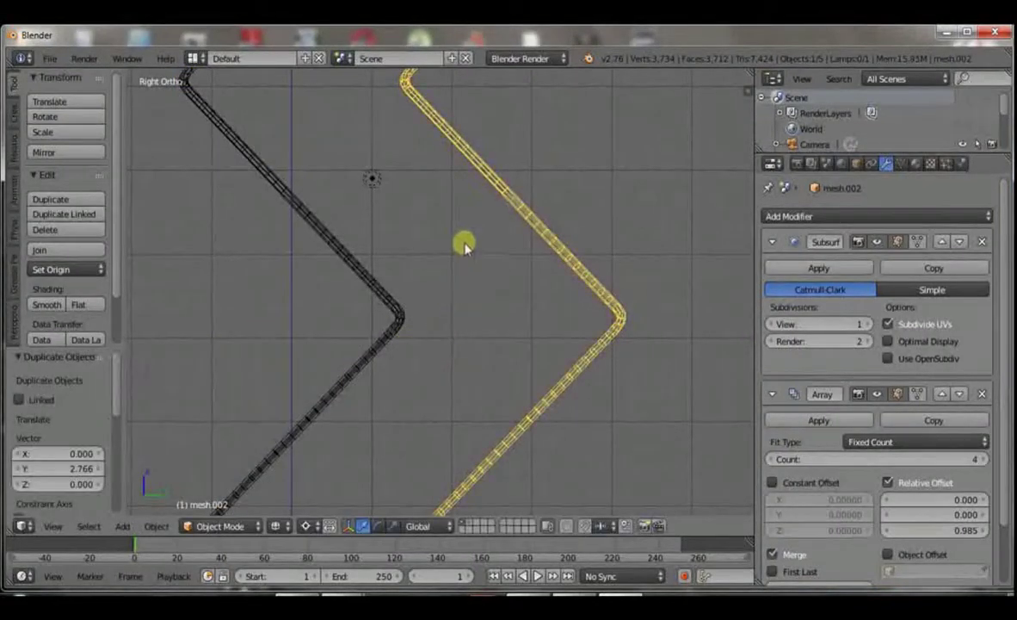
Step: Lower the duplicated strand about 2.82 units along Z so its bends meet the original's opposite bends
key("g")
key("z")
left_click(410, 413)
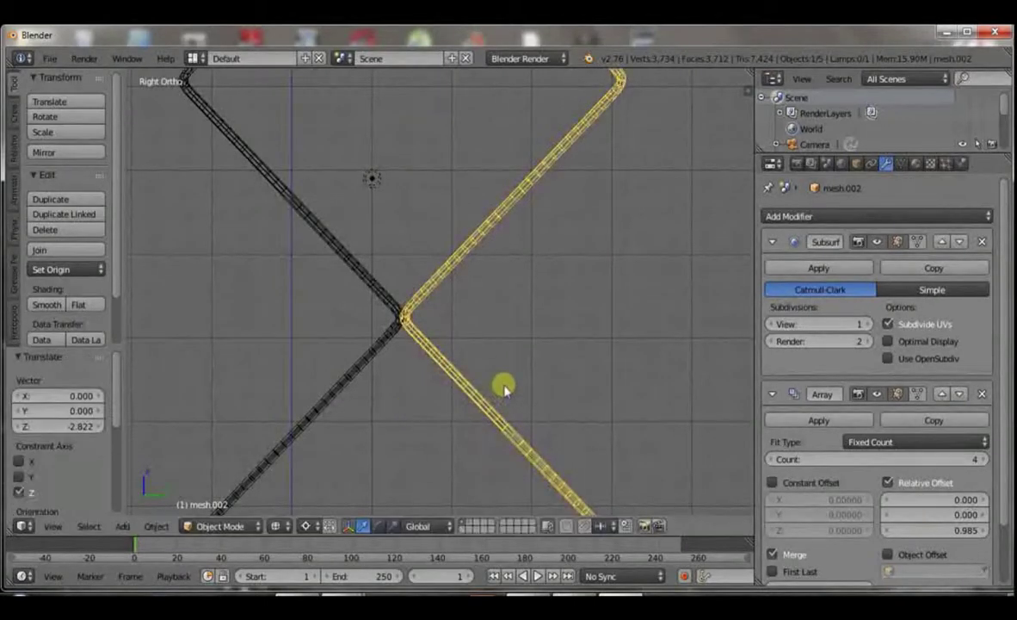
Step: Shift the duplicated strand about 0.13 units along Y toward the original so their bends hook around each other
scroll(502, 387, "up", 4)
key("z")
middle_click_drag(455, 425, 567, 389, "shift")
scroll(562, 386, "up", 2)
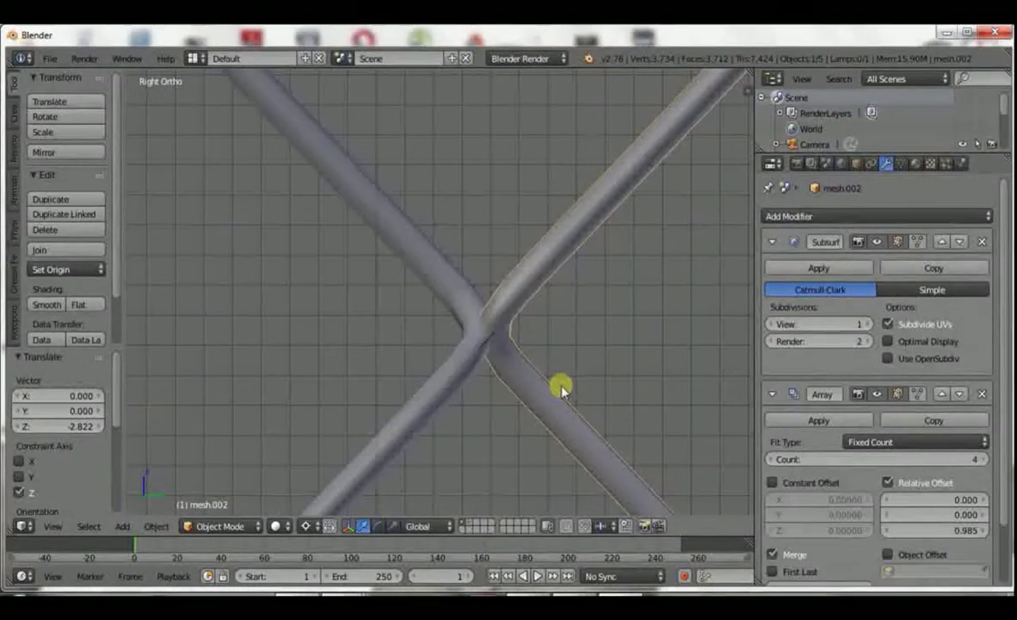
key("g")
key("y")
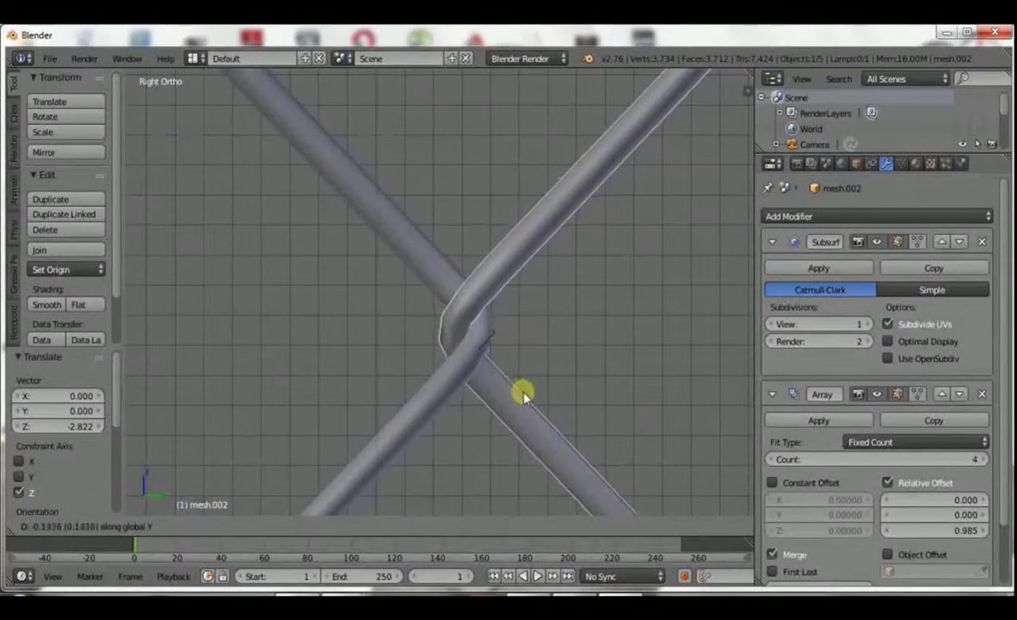
left_click(522, 392)
Step: Examine how the two strands interlock at their crossings, close up and from afar, in wireframe and solid shading
key("z")
key("z")
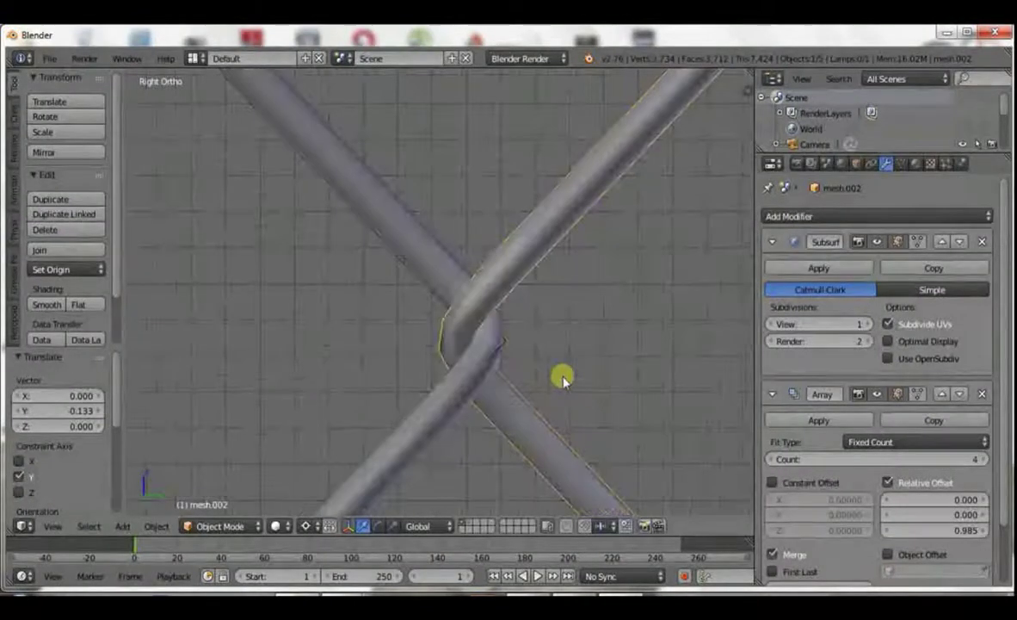
scroll(561, 377, "down", 10)
scroll(517, 433, "up", 10)
key("z")
scroll(544, 398, "down", 10)
scroll(542, 399, "up", 5)
scroll(542, 399, "down", 4)
scroll(542, 399, "up", 2)
scroll(542, 398, "up", 10)
key("z")
key("z")
scroll(719, 342, "down", 8)
Step: Apply the Array modifier on both the duplicated strand and the original strand
left_click(849, 421)
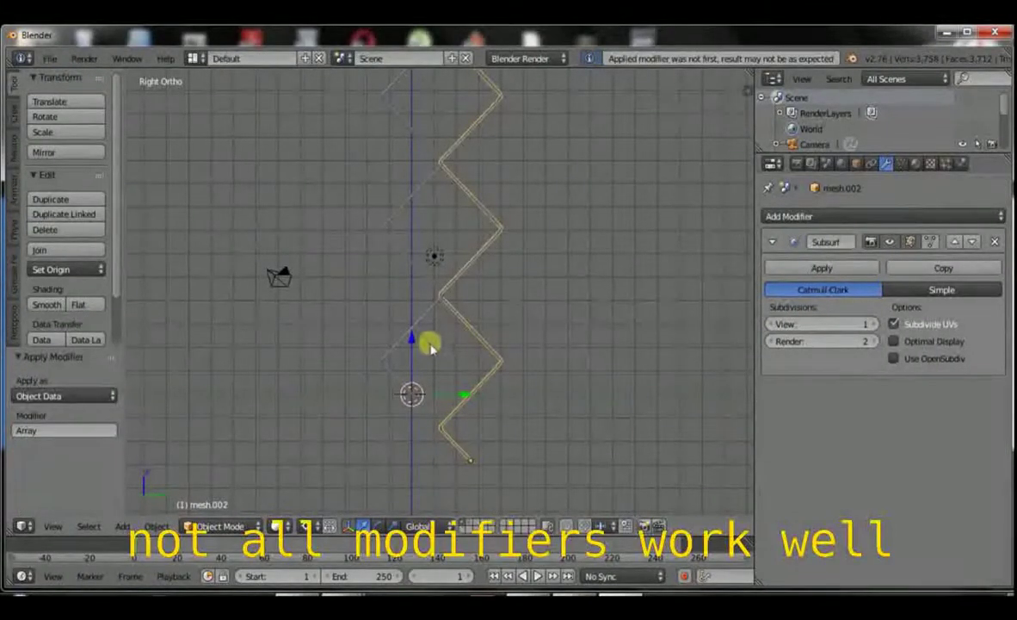
key("ctrl+z")
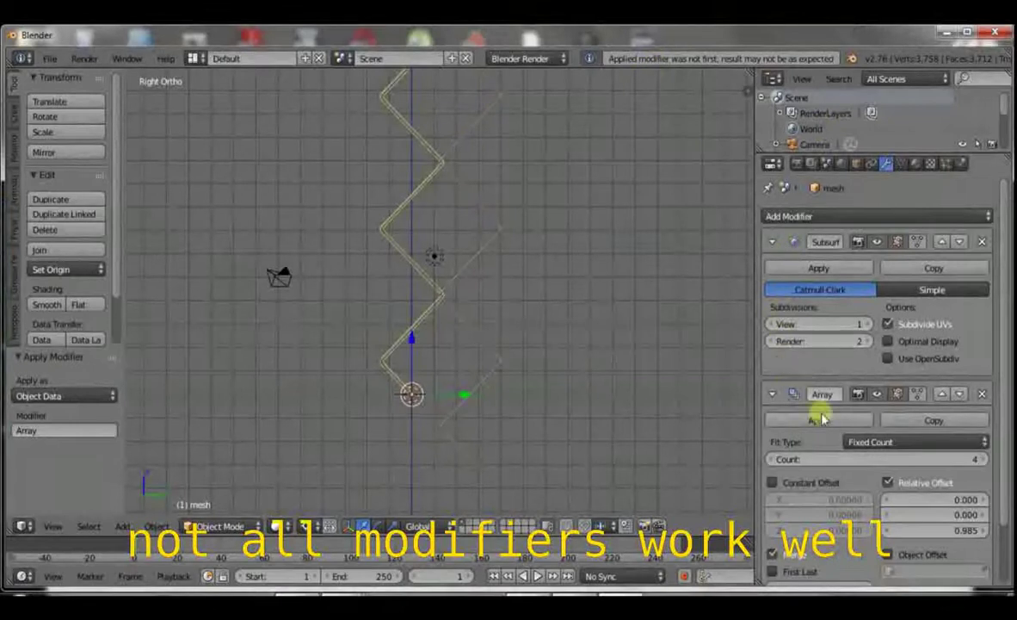
left_click(823, 419)
scroll(464, 298, "up", 5)
scroll(464, 303, "up", 2)
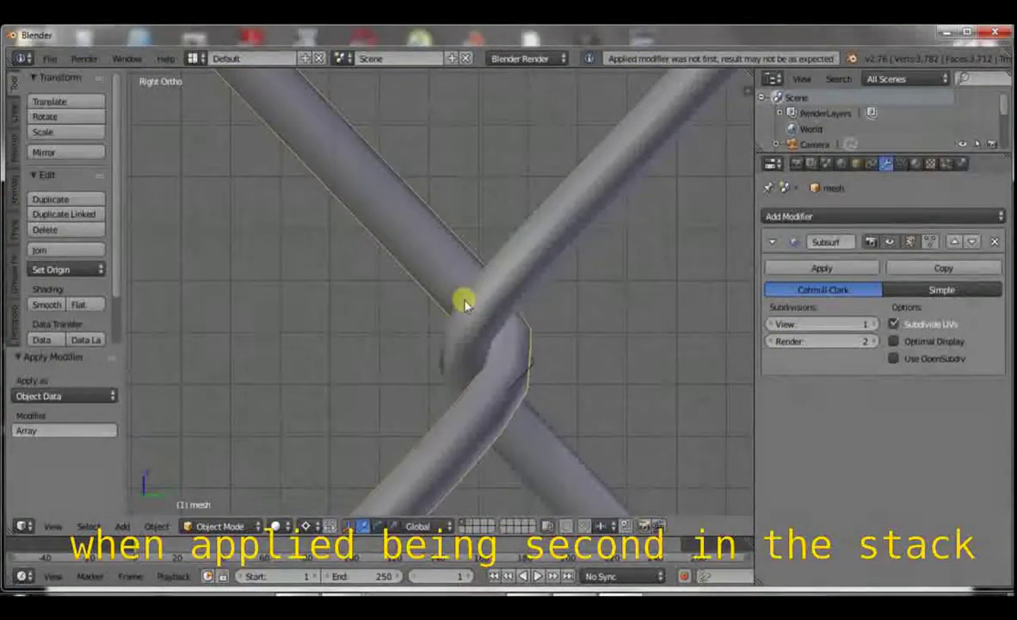
Step: Add the duplicated strand to the selection and join both strands into one mesh
scroll(464, 304, "down", 4)
key("z")
scroll(464, 304, "up", 4)
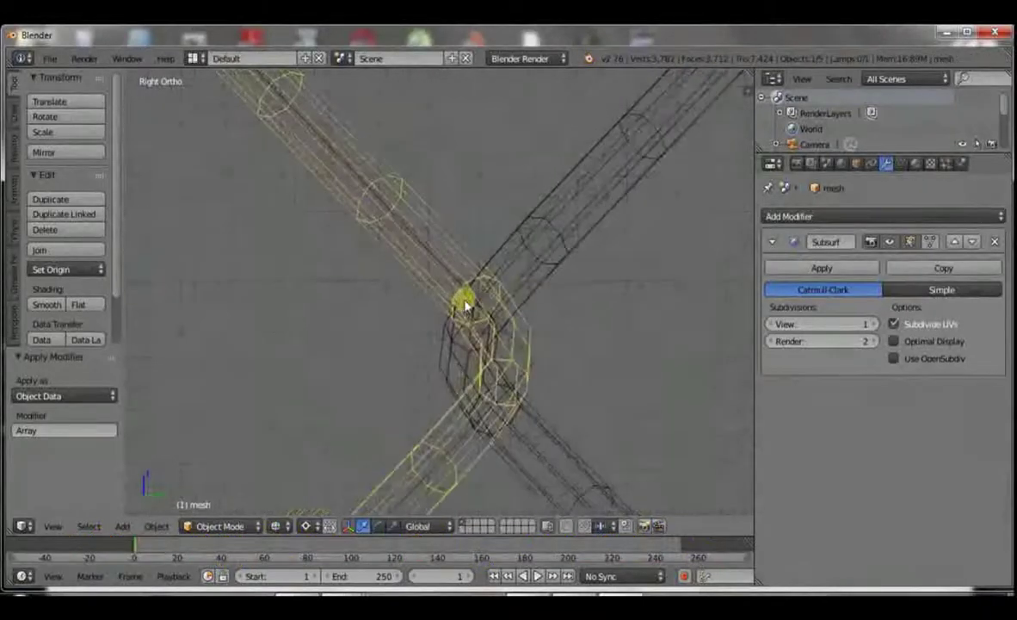
scroll(463, 304, "down", 4)
right_click(556, 271, "shift")
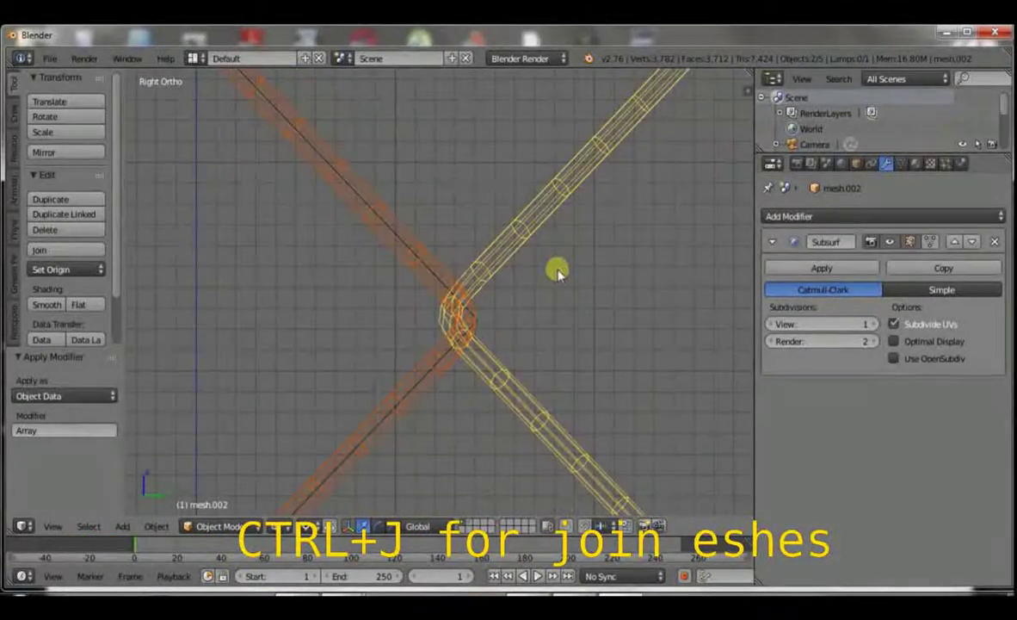
key("ctrl+j")
key("z")
scroll(556, 269, "up", 3)
scroll(557, 292, "down", 3)
key("z")
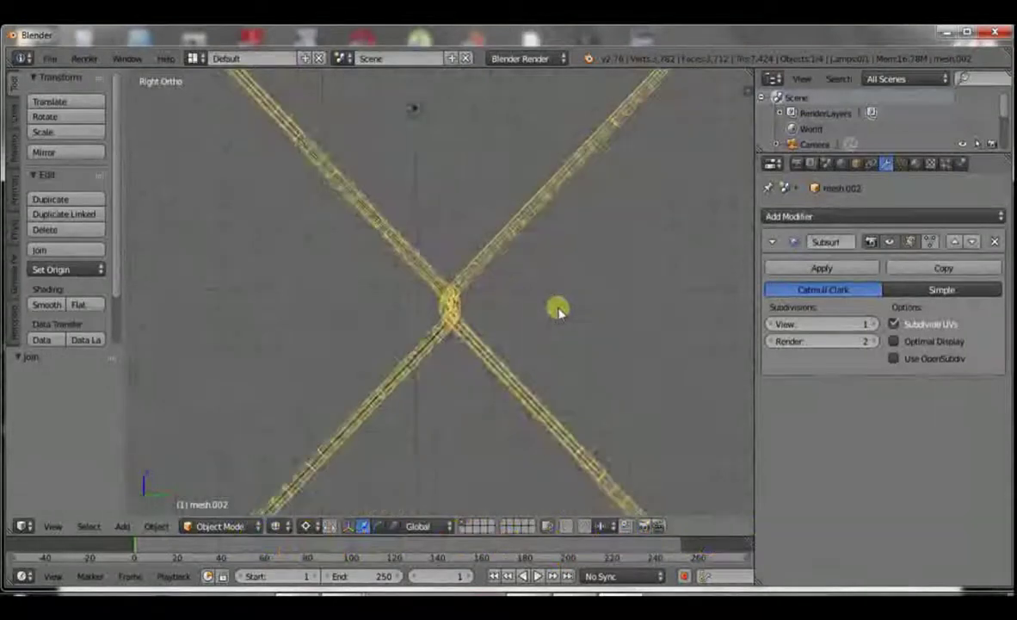
Step: Switch the joined wire mesh to Edit Mode
scroll(555, 327, "down", 6)
scroll(533, 383, "up", 1)
scroll(526, 392, "down", 2)
scroll(525, 391, "up", 2)
key("Tab")
scroll(525, 389, "up", 6)
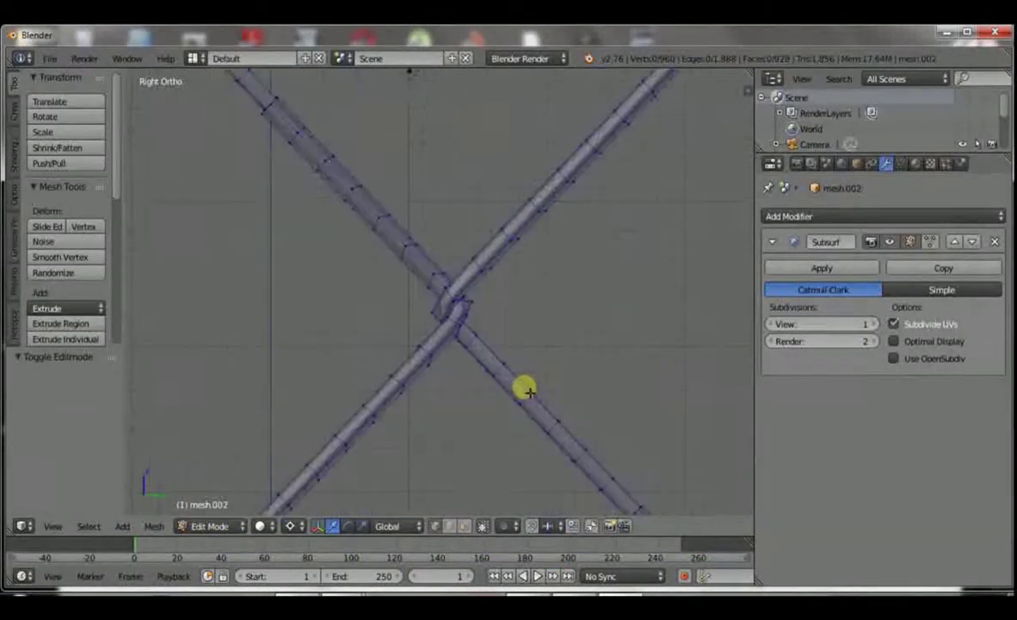
Step: Examine the joined mesh's vertices at the crossings and along the strands, toggling the selection of all geometry
scroll(525, 389, "down", 2)
key("a")
scroll(525, 390, "down", 5)
key("a")
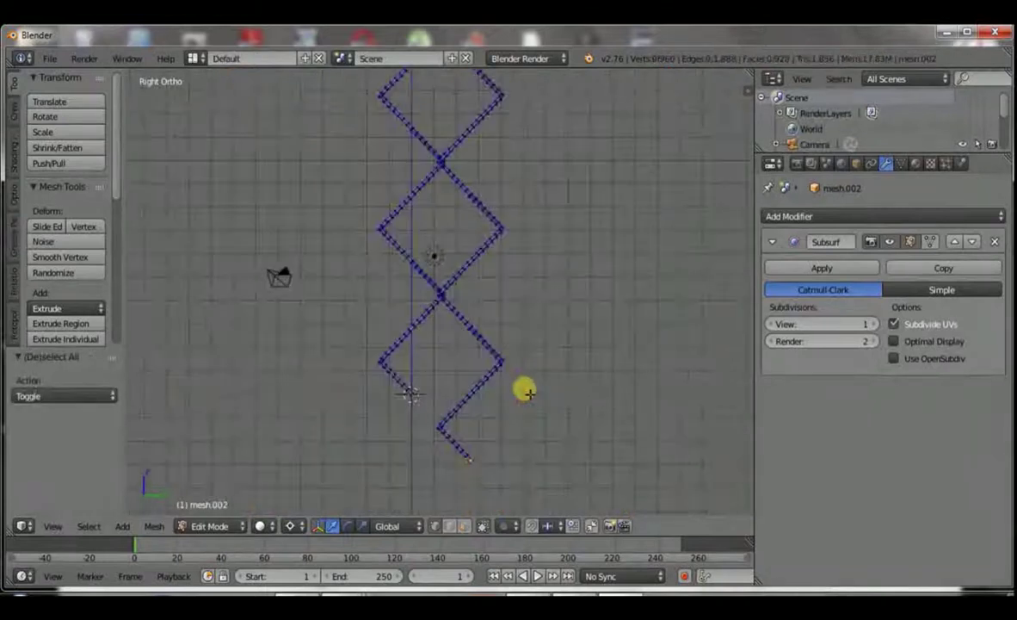
scroll(526, 392, "up", 5)
key("Tab")
key("Tab")
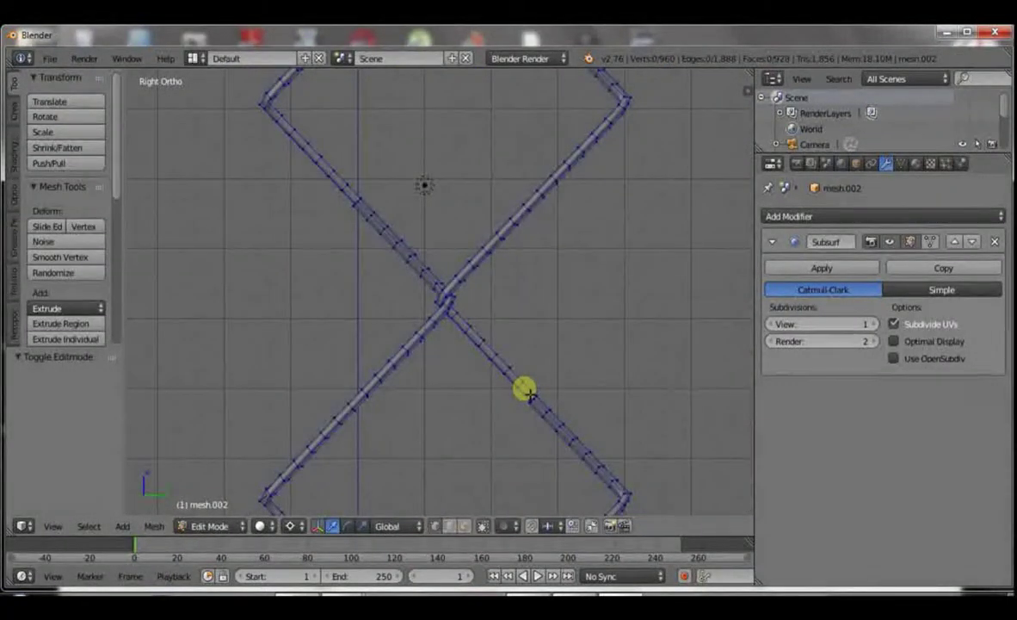
key("a")
key("a")
scroll(525, 389, "up", 2)
scroll(525, 390, "down", 5)
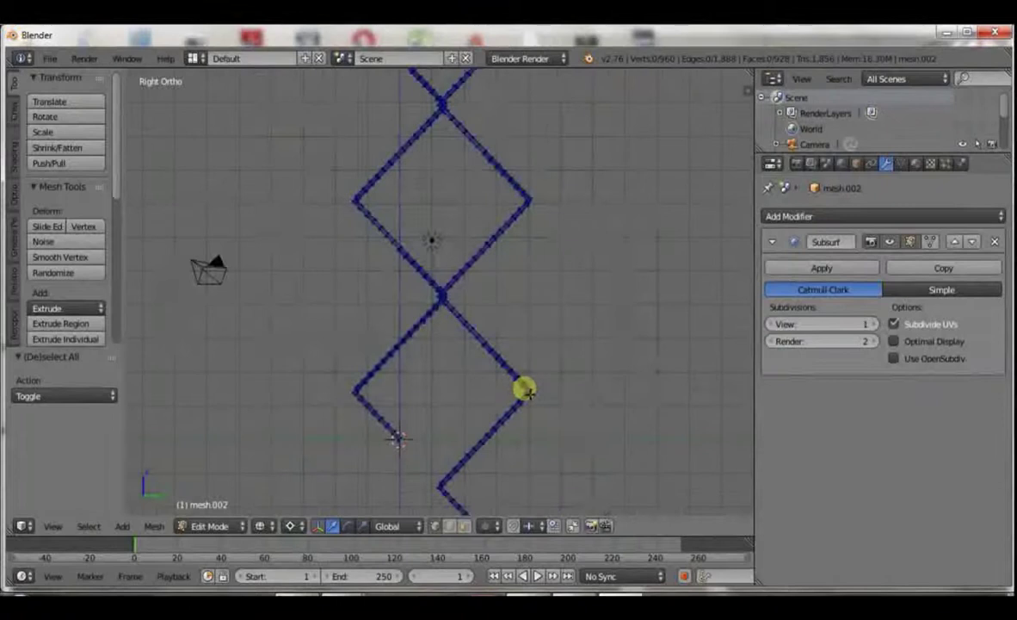
Step: Delete the vertices of both strands below the lower crossing, growing the selection one ring closer to the crossing first
key("b")
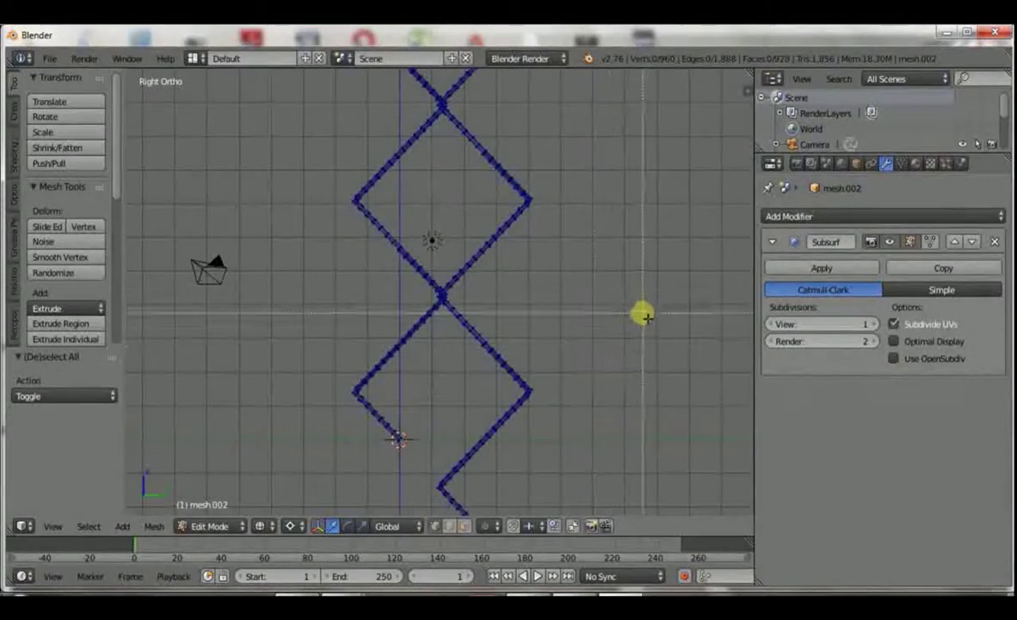
left_click_drag(644, 314, 267, 574)
scroll(574, 403, "up", 5)
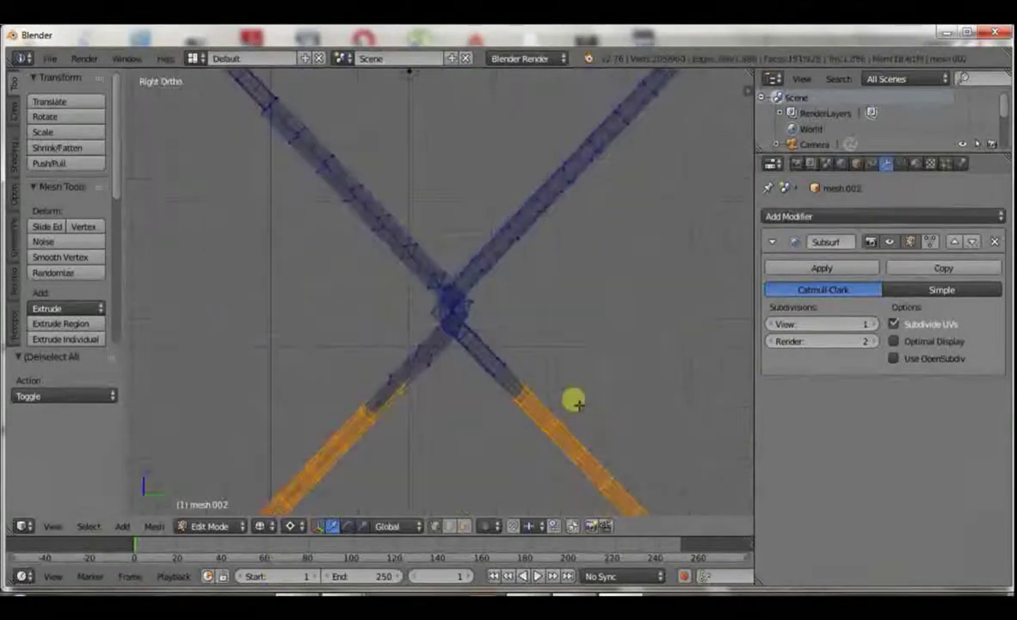
key("z")
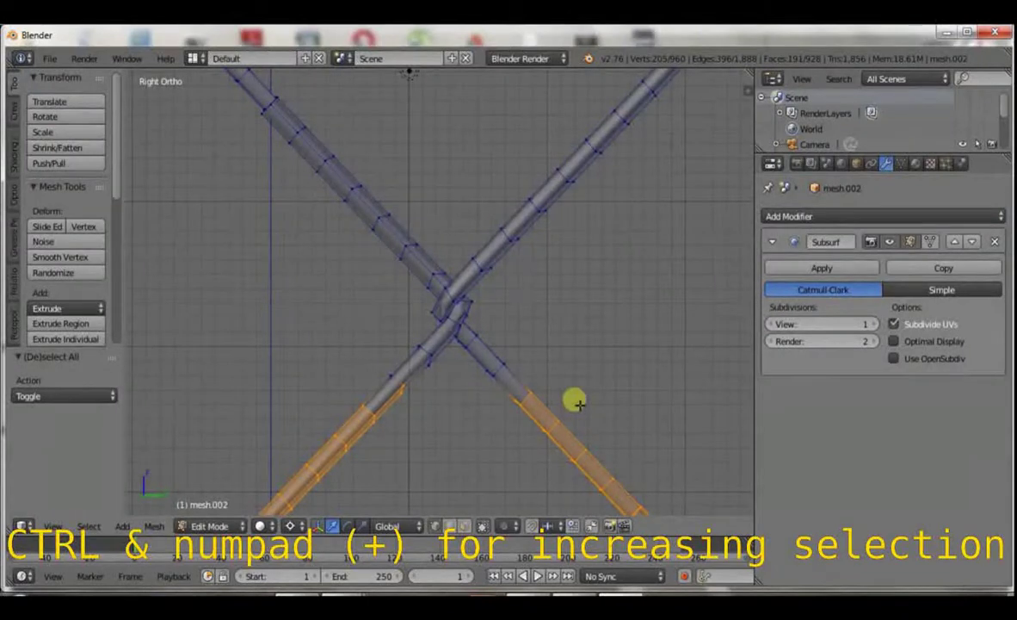
key("ctrl+KP_Add")
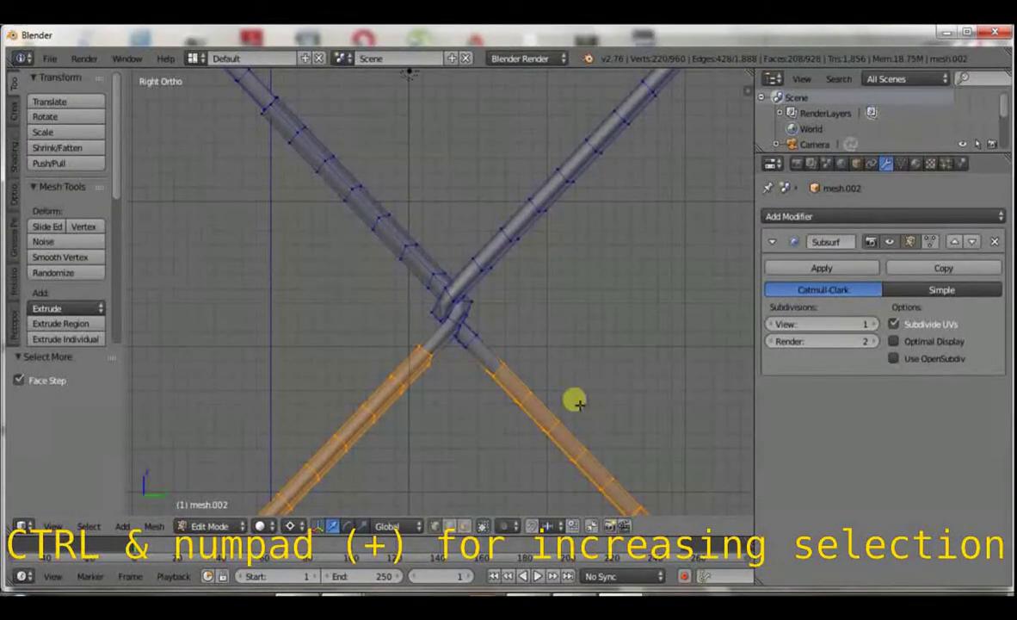
key("x")
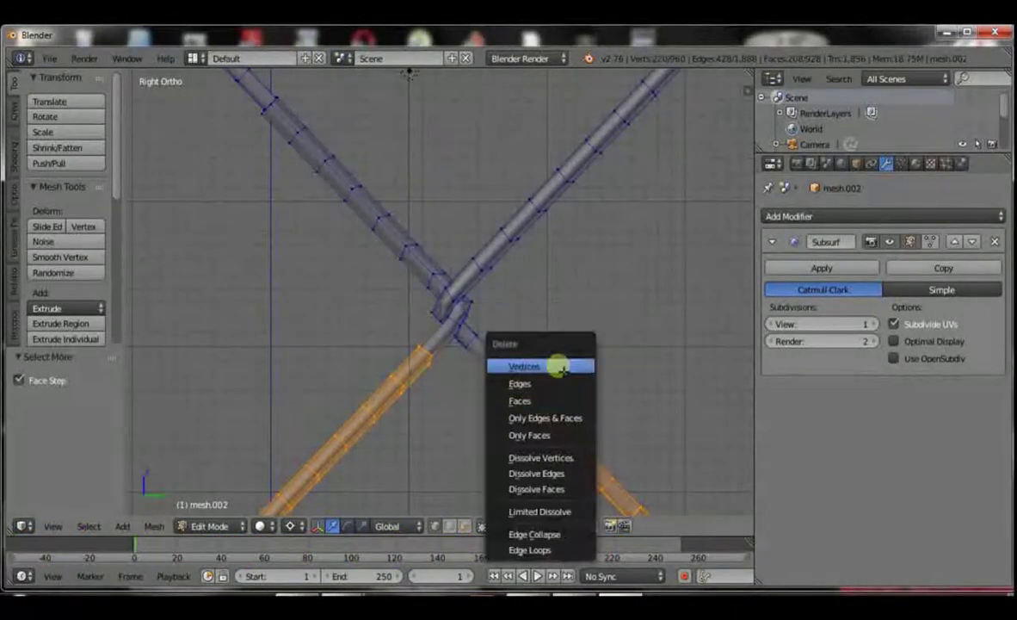
left_click(560, 367)
key("z")
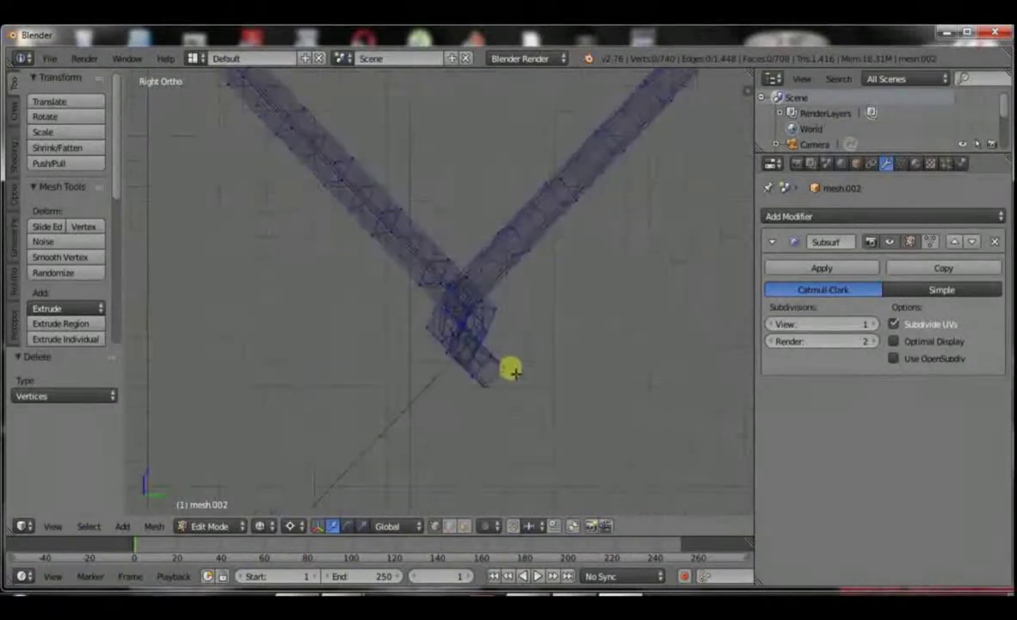
scroll(514, 373, "up", 2)
scroll(532, 415, "up", 2)
key("z")
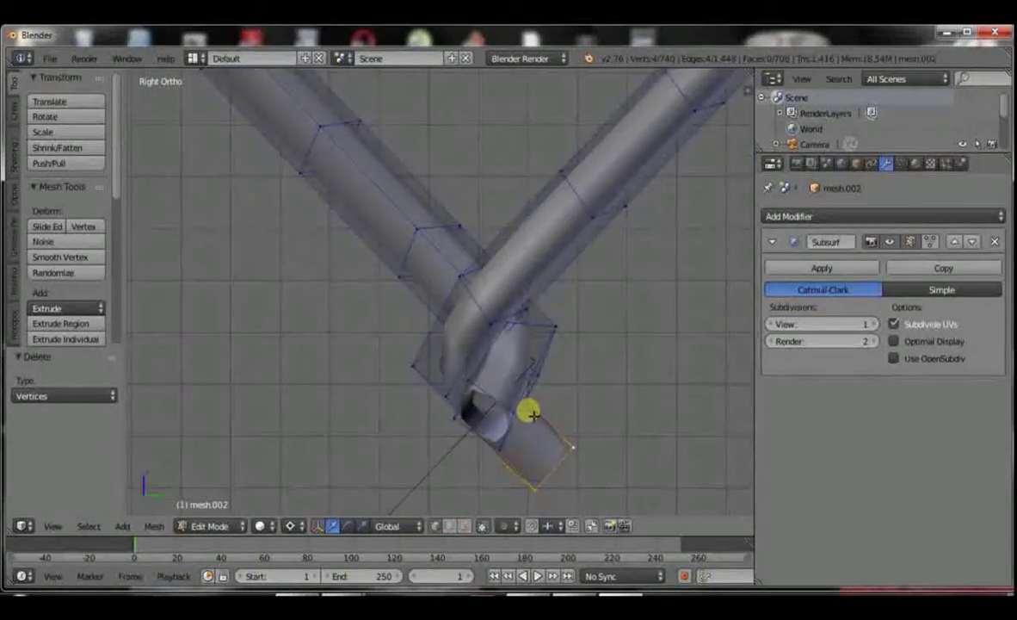
scroll(540, 401, "down", 3)
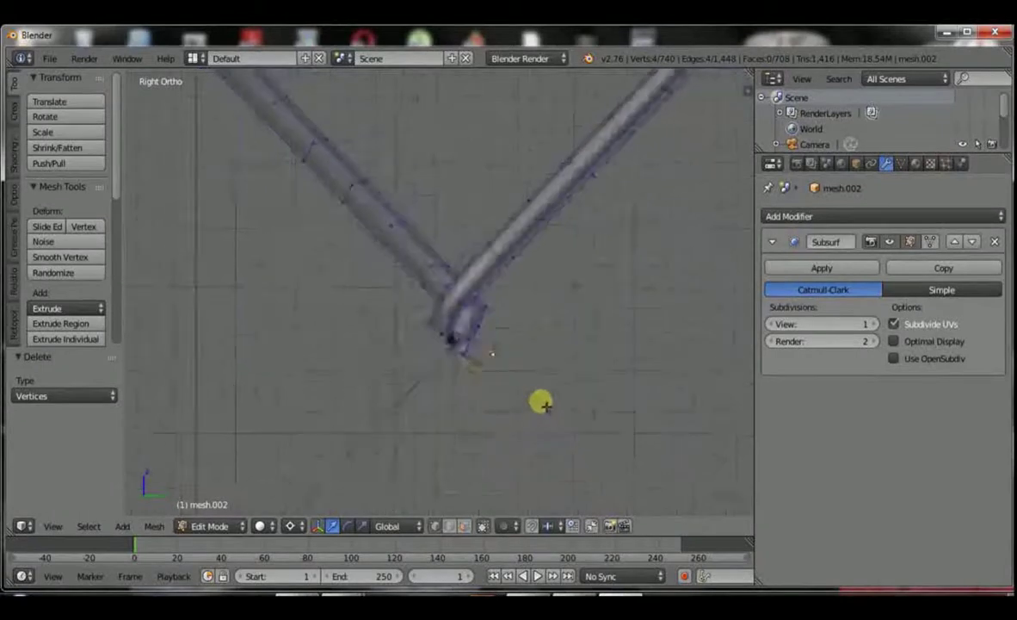
Step: Delete the vertices of both strands above the upper crossing, adjusting the selection so each strand is cut just past the twist
key("Tab")
scroll(558, 341, "down", 5)
middle_click_drag(562, 307, 529, 466, "shift")
scroll(529, 466, "up", 2)
middle_click_drag(481, 370, 525, 129, "shift")
scroll(516, 200, "up", 5)
key("Tab")
middle_click_drag(629, 181, 536, 275, "shift")
key("a")
key("a")
key("a")
key("b")
left_click_drag(641, 106, 312, 353)
scroll(465, 431, "up", 6)
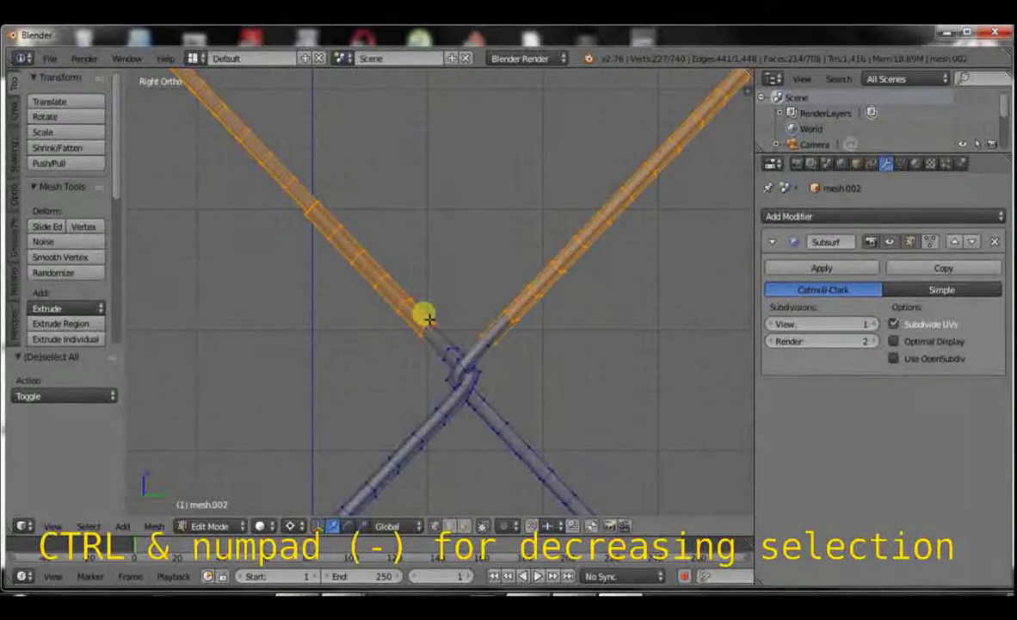
key("ctrl+KP_Subtract")
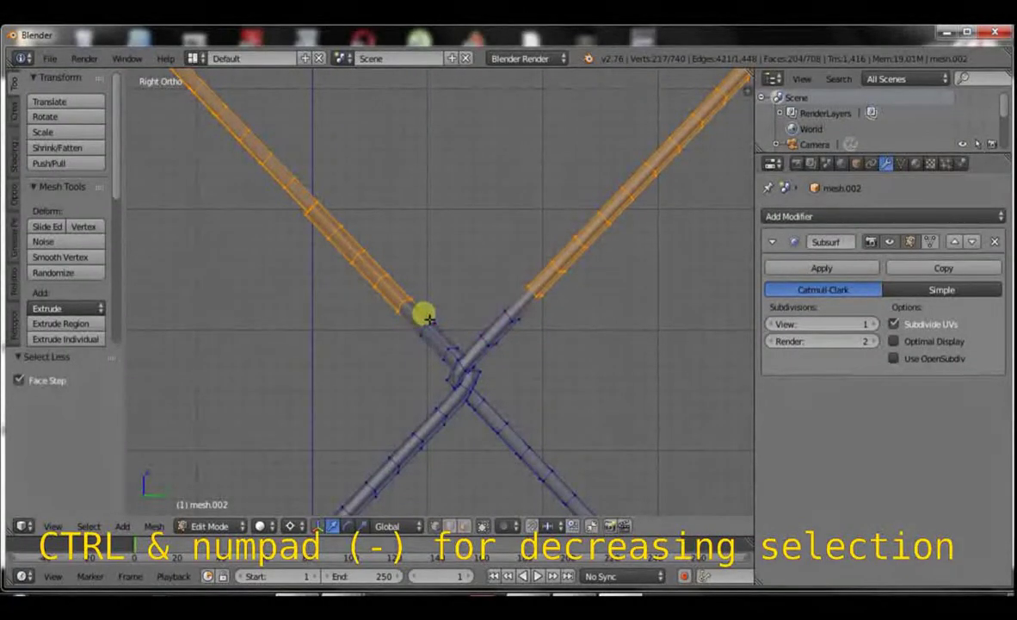
key("ctrl+KP_Add")
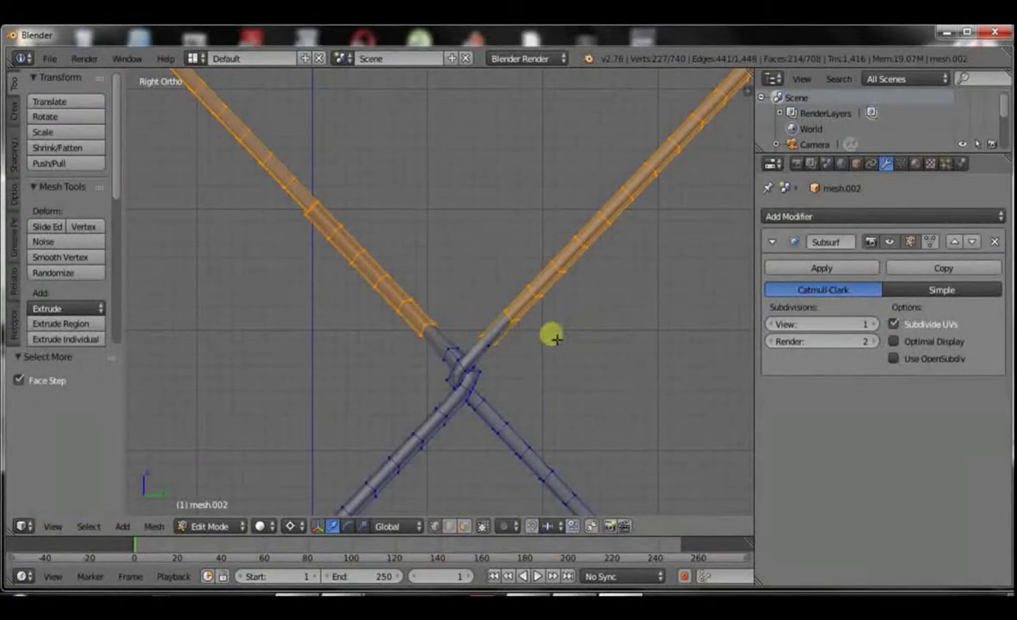
scroll(551, 338, "up", 2)
key("z")
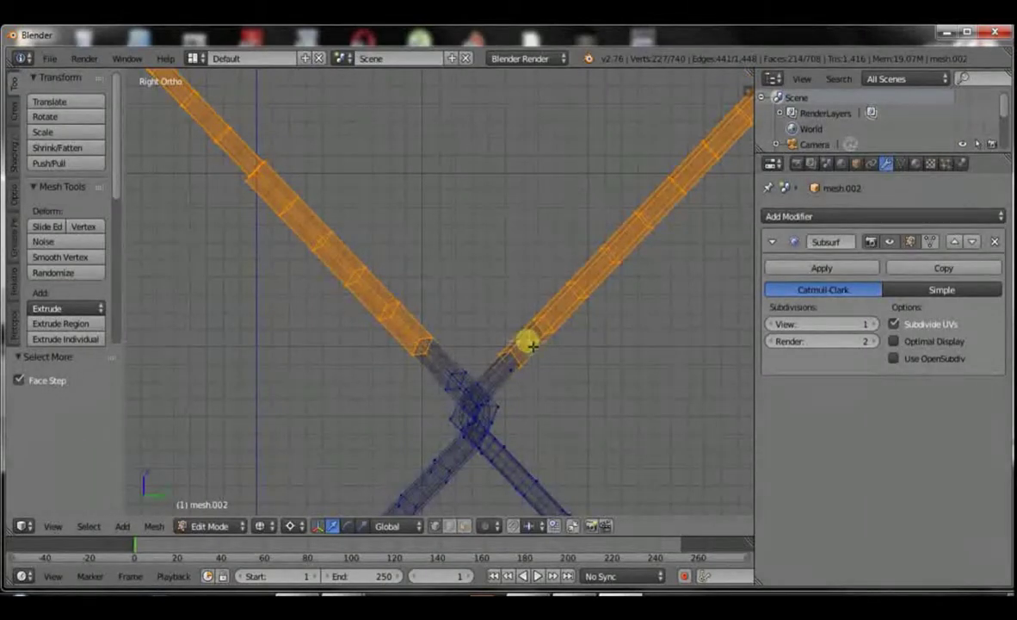
middle_click_drag(495, 386, 500, 385)
key("z")
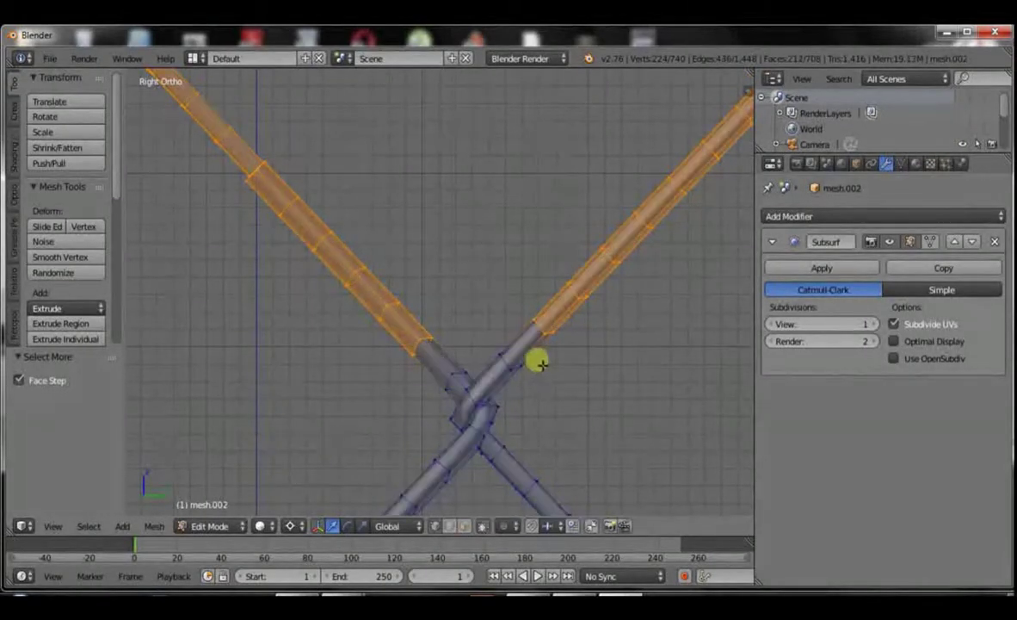
key("x")
left_click(537, 359)
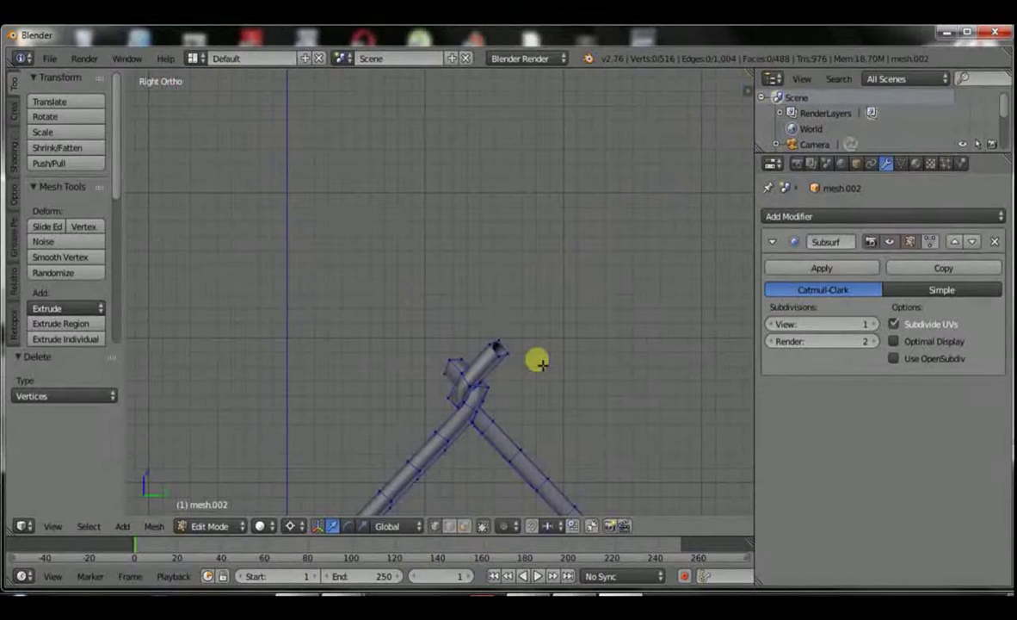
Step: Delete the stray vertices left below the wire mesh and return to Object Mode
scroll(537, 362, "down", 10)
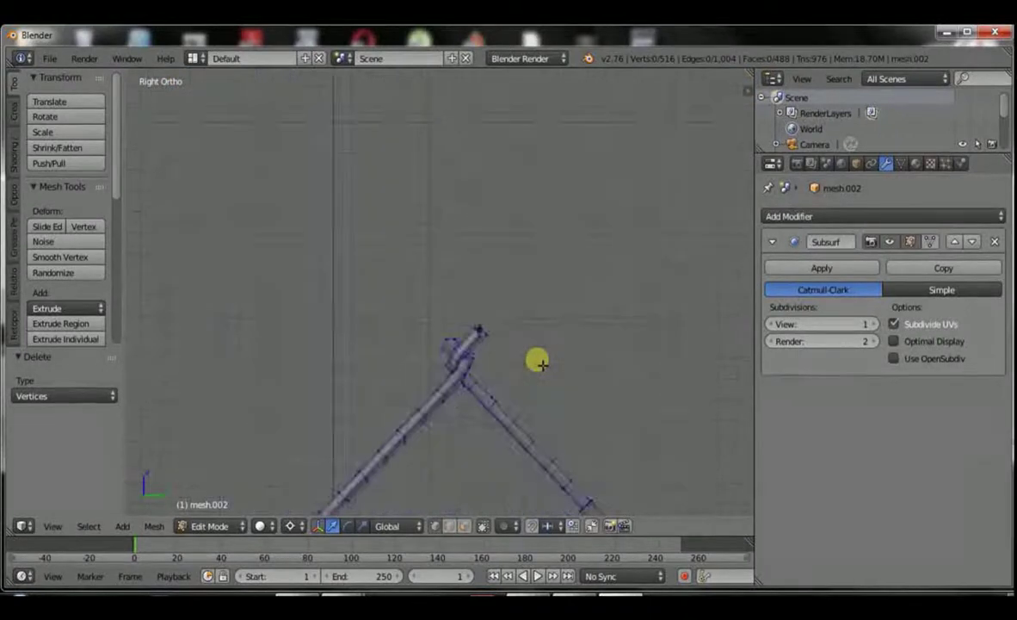
key("Tab")
key("Tab")
scroll(476, 370, "up", 8)
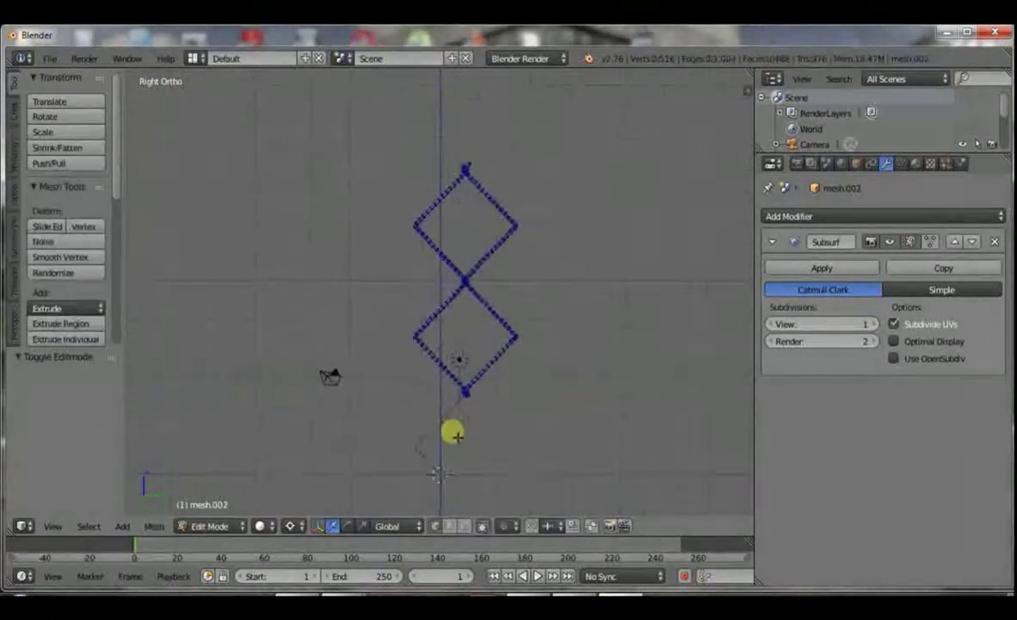
scroll(484, 378, "down", 2)
key("Tab")
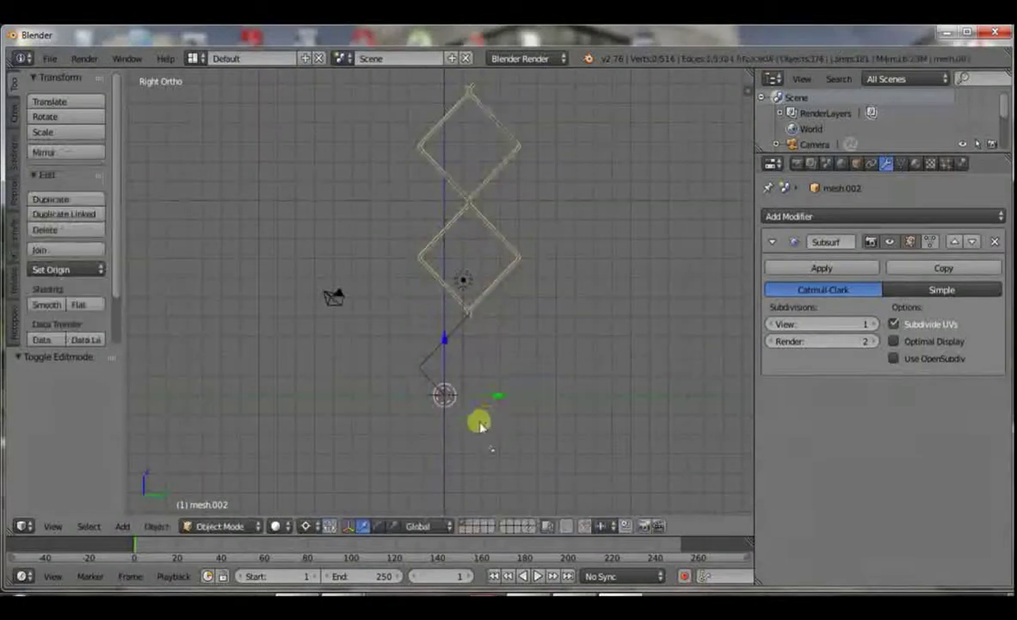
key("Tab")
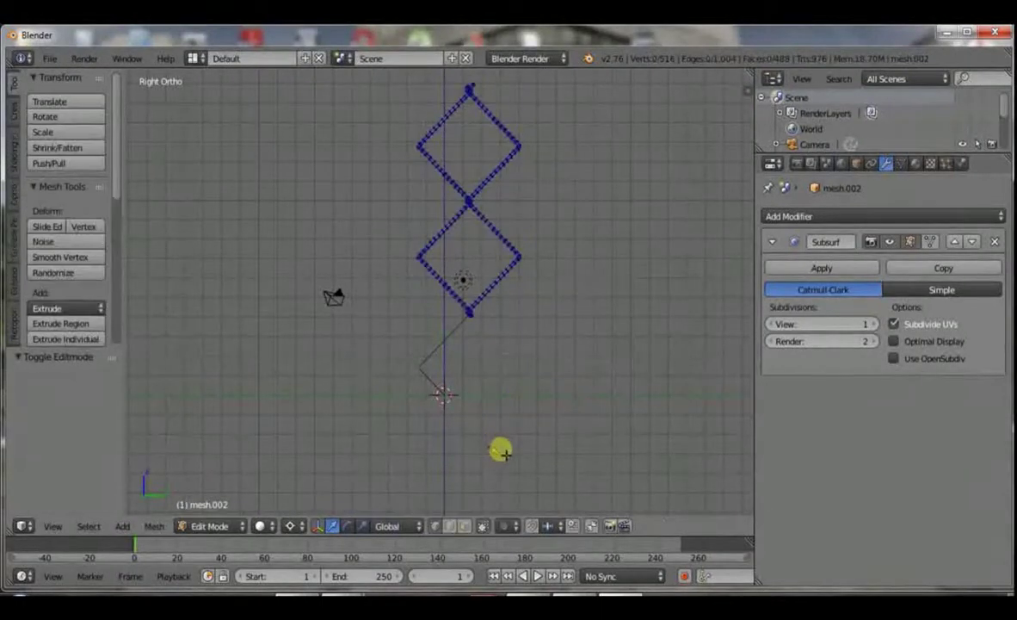
key("a")
key("a")
key("b")
left_click_drag(549, 417, 450, 483)
key("x")
left_click(612, 307)
key("Tab")
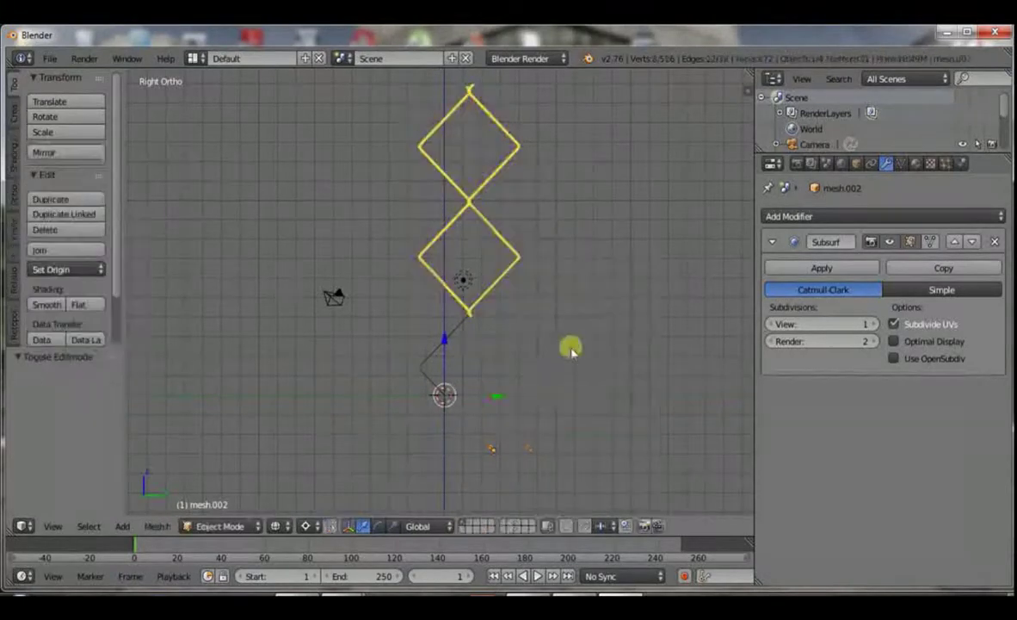
Step: Set the wire mesh's origin to the 3D cursor and move all its geometry down close to that origin
left_click(50, 269)
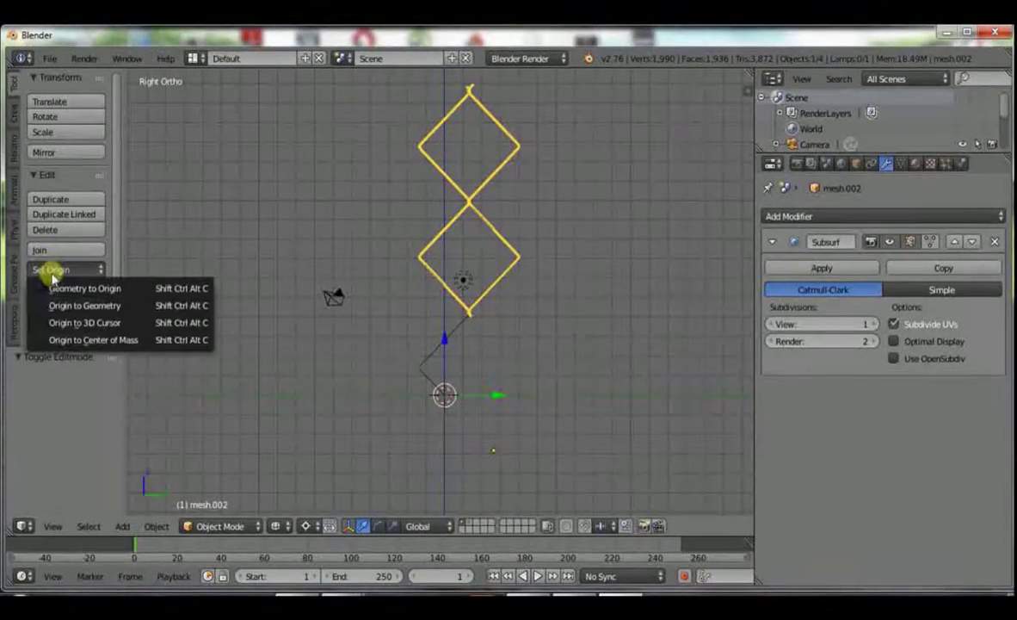
left_click(102, 319)
key("Tab")
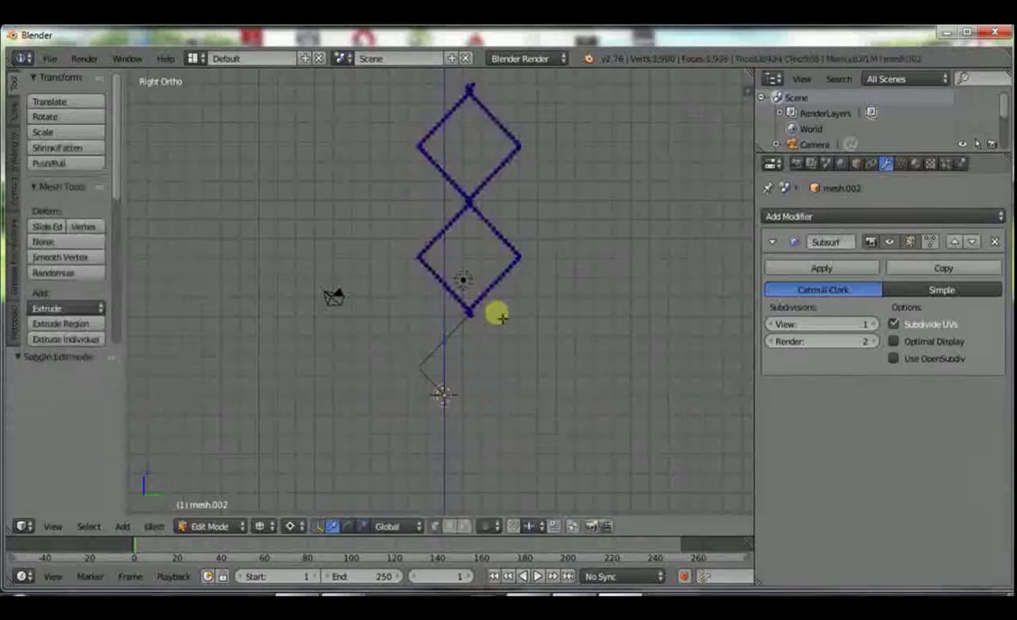
scroll(495, 316, "up", 1)
key("a")
scroll(507, 365, "up", 2)
middle_click_drag(529, 362, 552, 286, "shift")
scroll(557, 275, "up", 3)
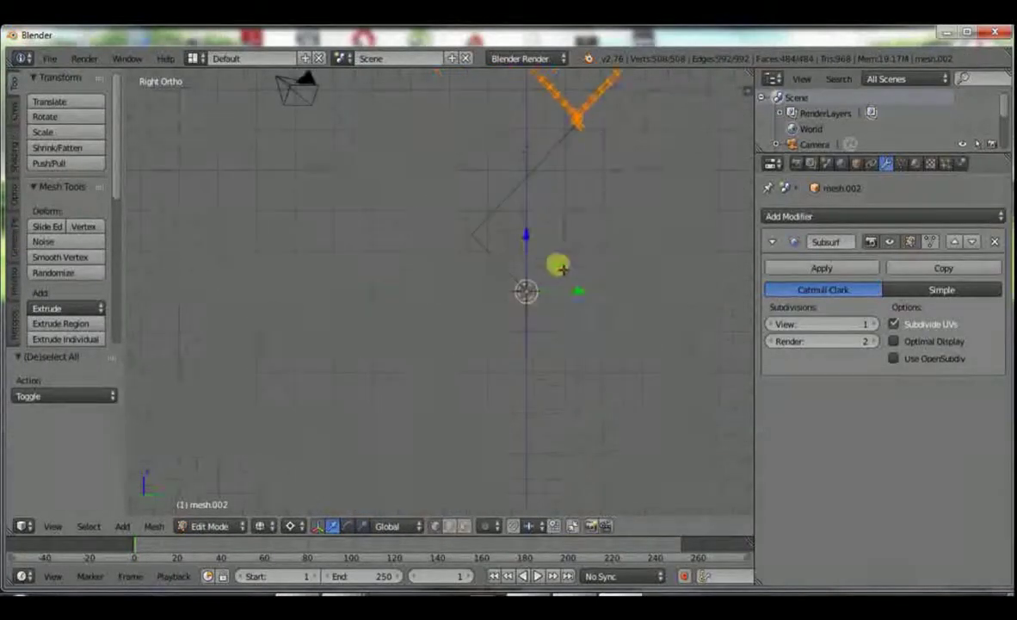
key("g")
left_click(517, 387)
Step: Move all the geometry about 1 unit down along Z so its lower end sits at the origin
middle_click_drag(517, 388, 558, 386, "shift")
scroll(572, 379, "up", 3)
scroll(634, 323, "up", 1)
middle_click_drag(630, 310, 467, 322, "shift")
scroll(467, 323, "up", 3)
key("g")
key("z")
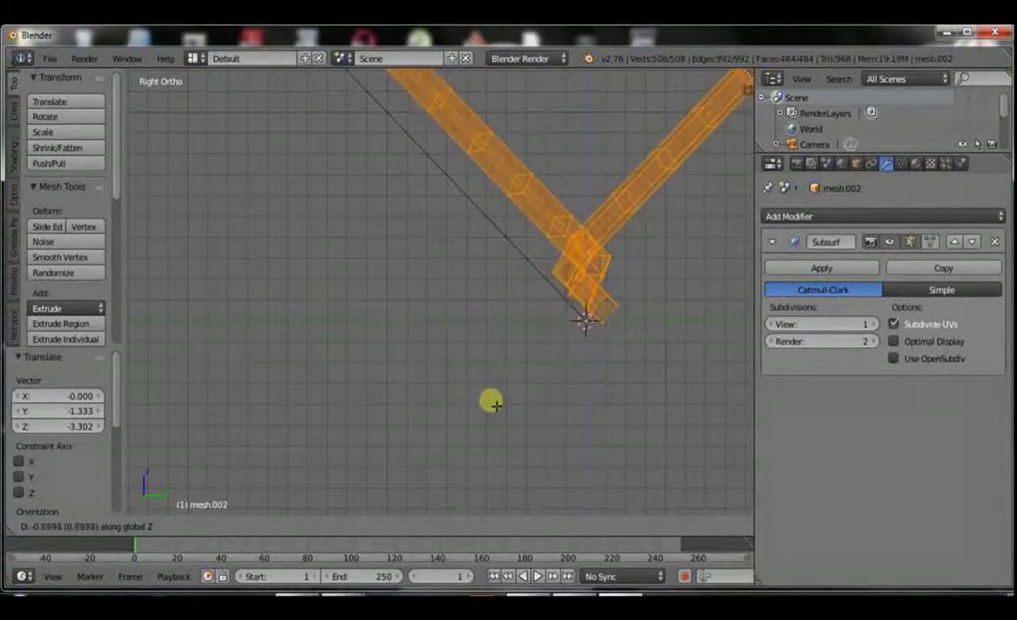
left_click(490, 401)
key("Tab")
Step: Nudge all the geometry slightly to fine-tune the lower twist's position at the origin
key("z")
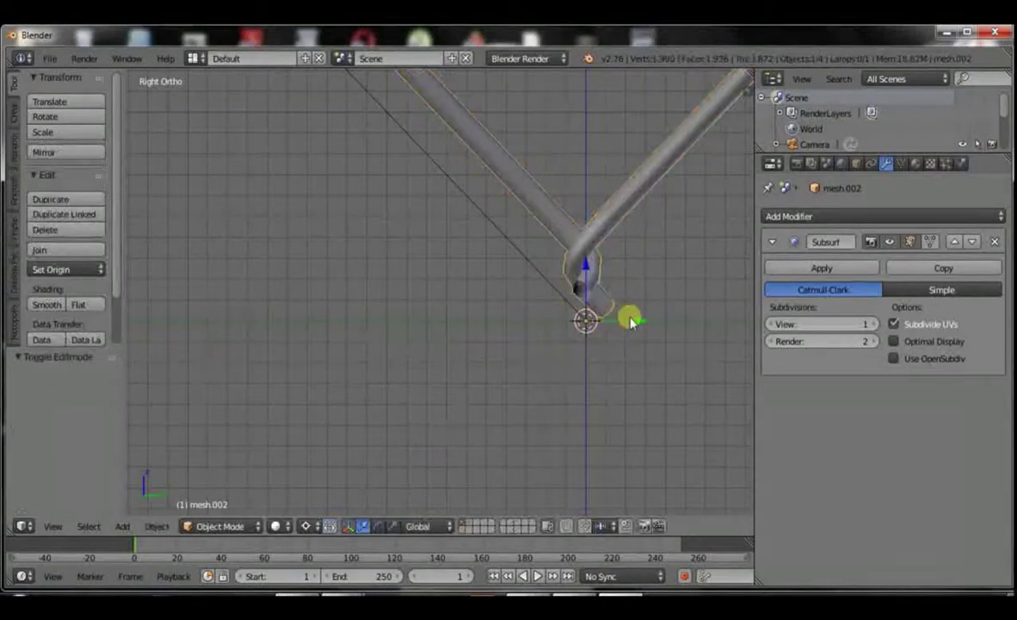
key("Tab")
scroll(632, 318, "up", 3)
key("g")
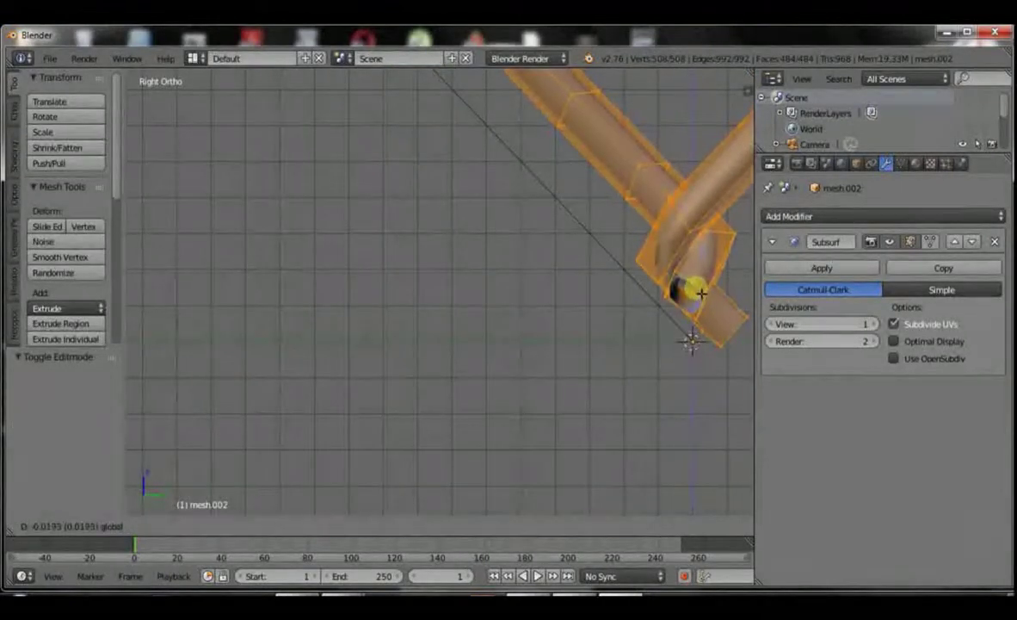
left_click(697, 290)
key("Tab")
Step: Add an Array modifier to the wire mesh with a relative offset of 0 in X, 0 in Y and 1 in Z
scroll(693, 283, "down", 2)
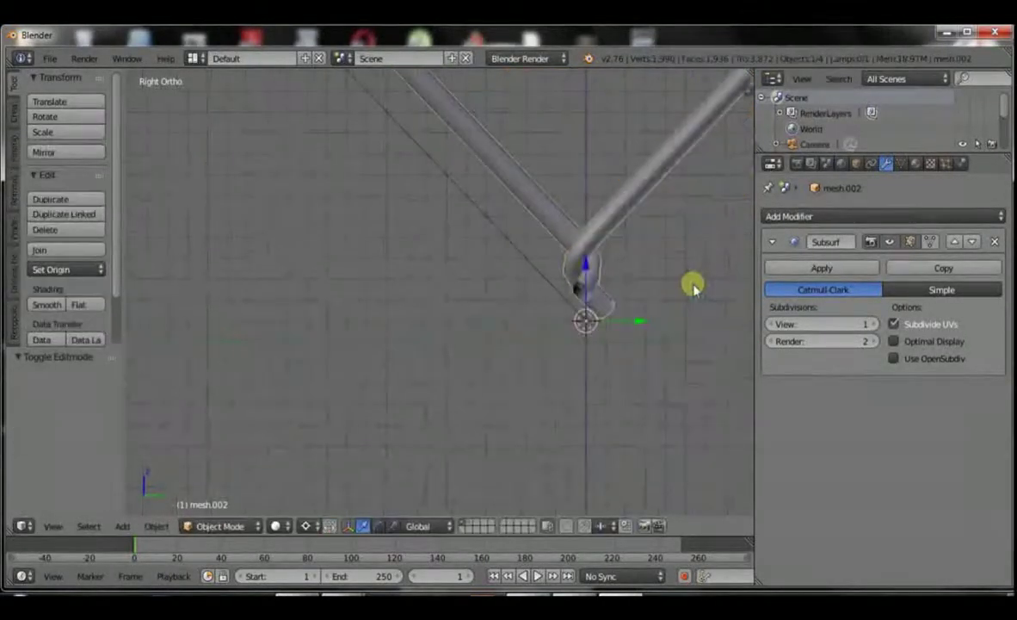
key("z")
scroll(693, 290, "down", 3)
scroll(671, 284, "down", 3)
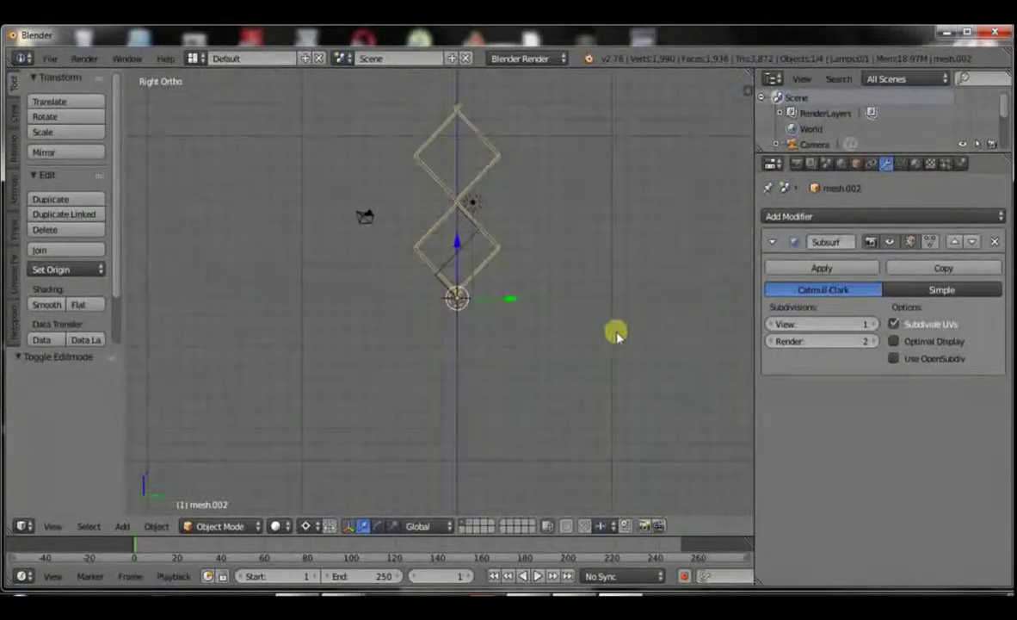
left_click(895, 218)
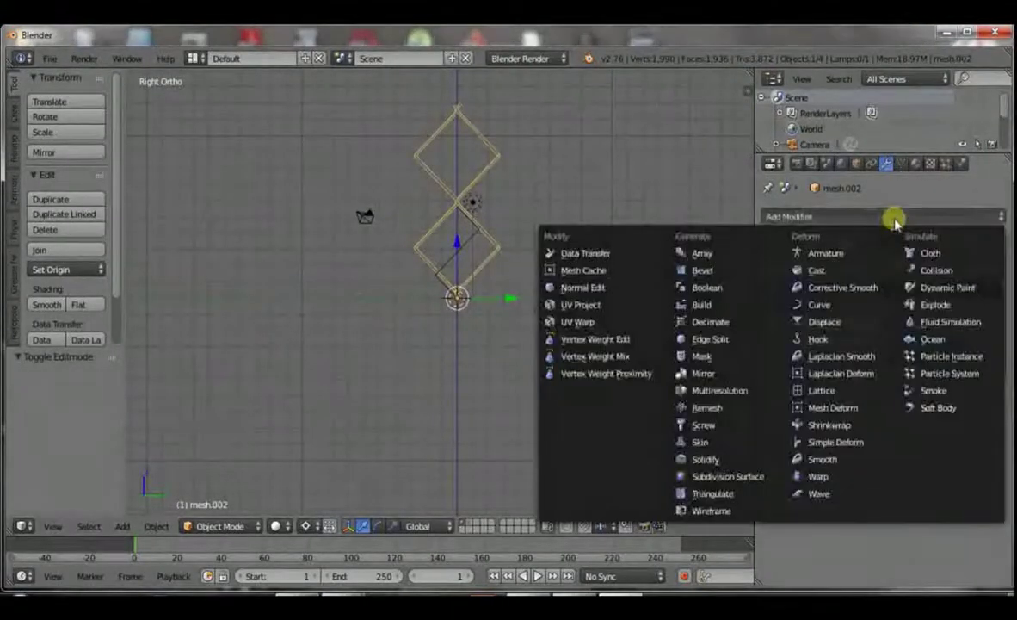
left_click(704, 253)
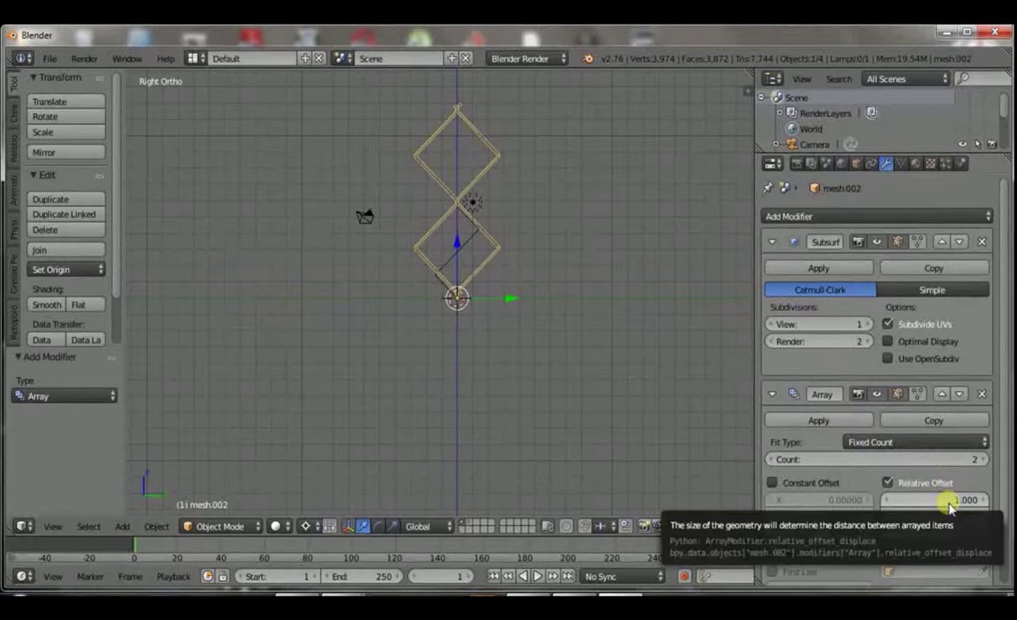
type("1.000")
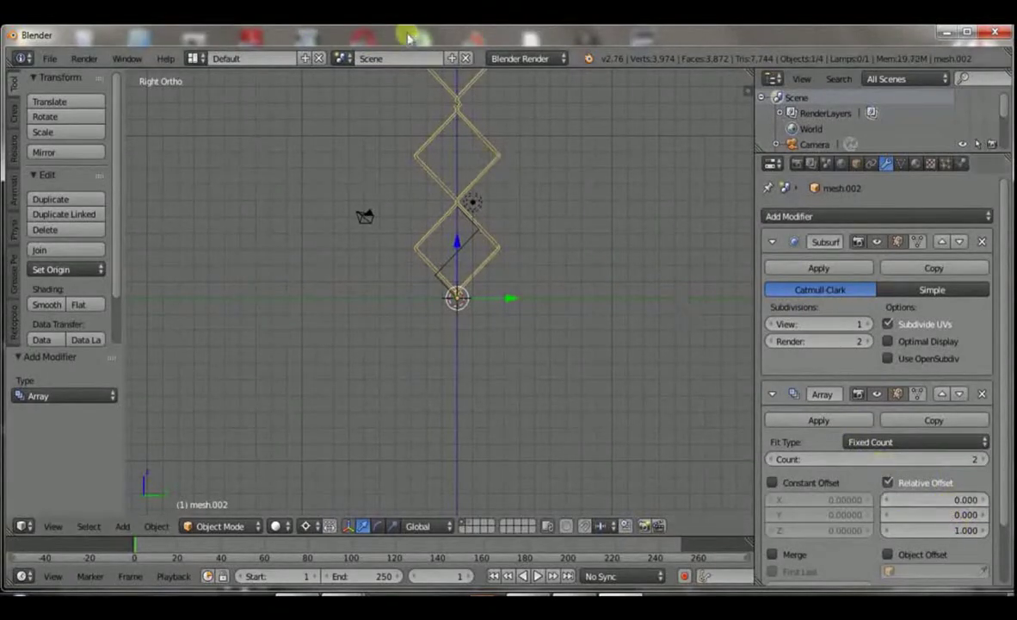
Step: Examine how the open wire ends of the two array copies line up at the crossing where they meet
scroll(490, 291, "up", 4)
scroll(455, 307, "up", 6)
scroll(490, 314, "up", 2)
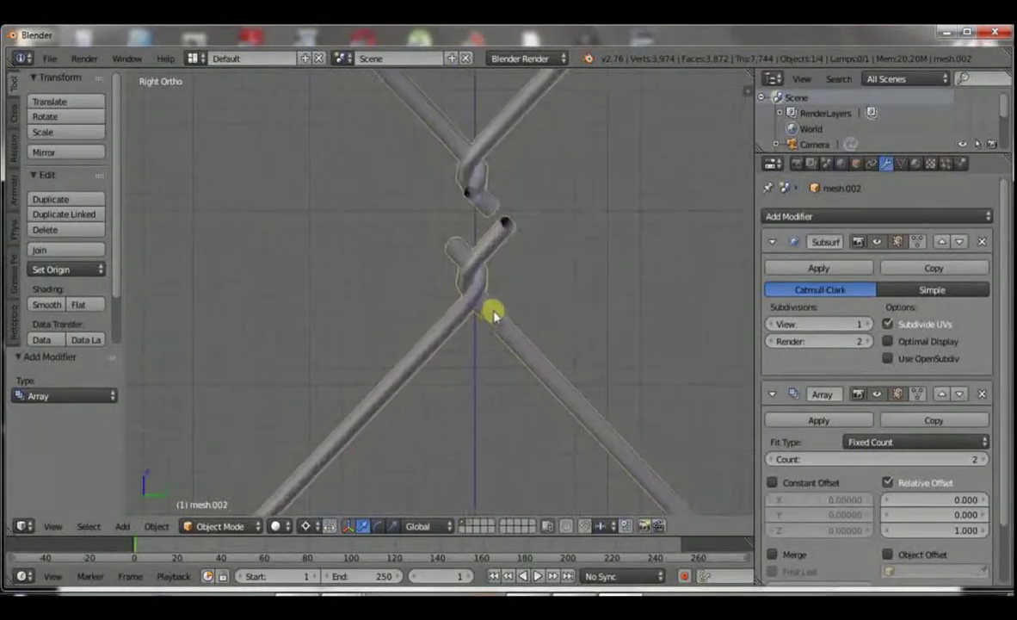
scroll(497, 227, "up", 1)
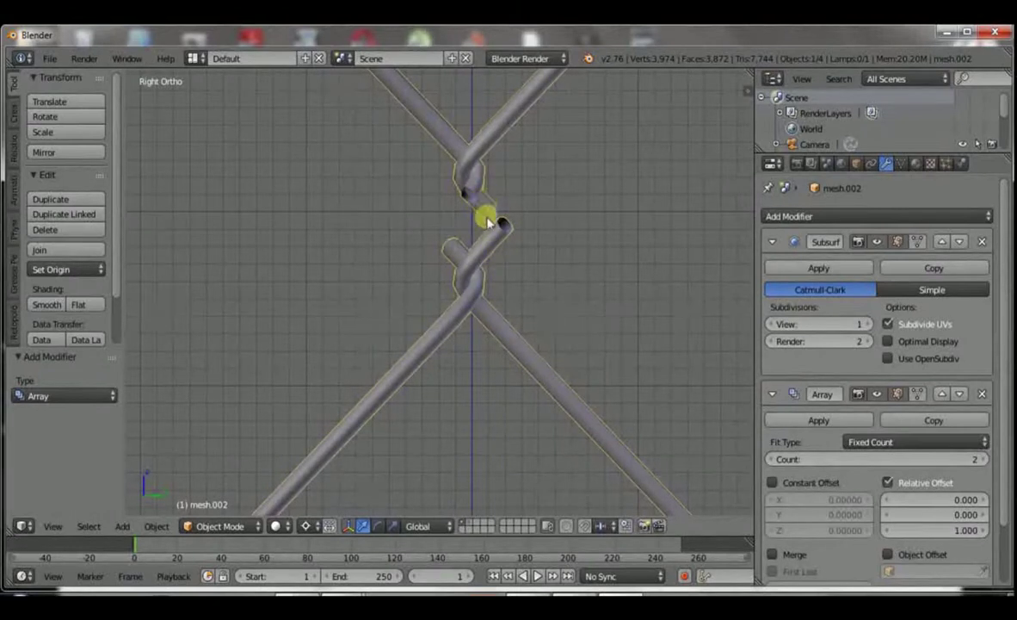
scroll(487, 222, "down", 3)
scroll(538, 375, "down", 4)
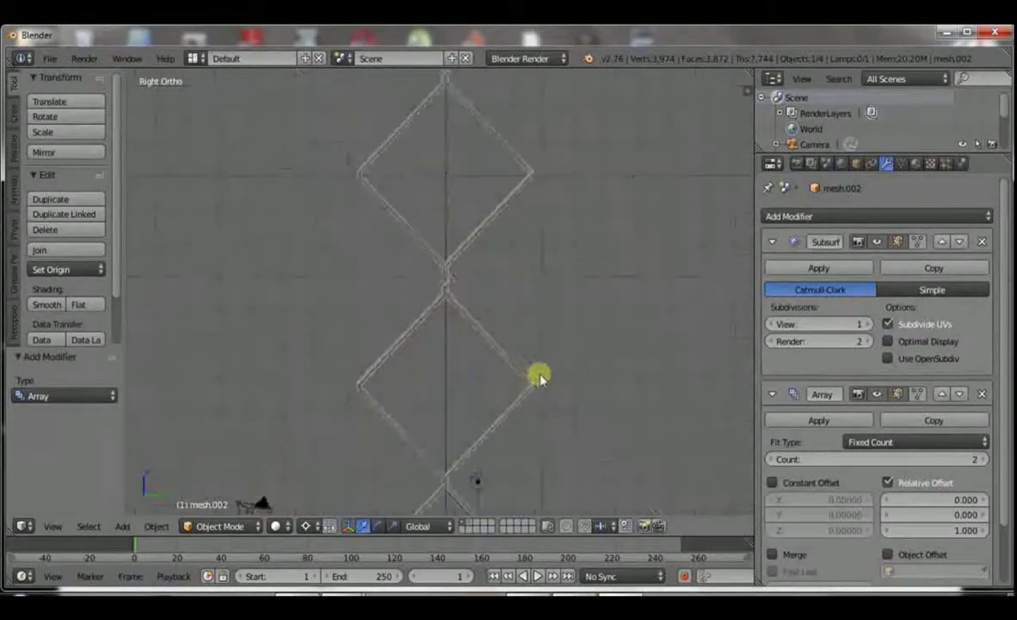
scroll(488, 368, "down", 3)
scroll(513, 223, "up", 1)
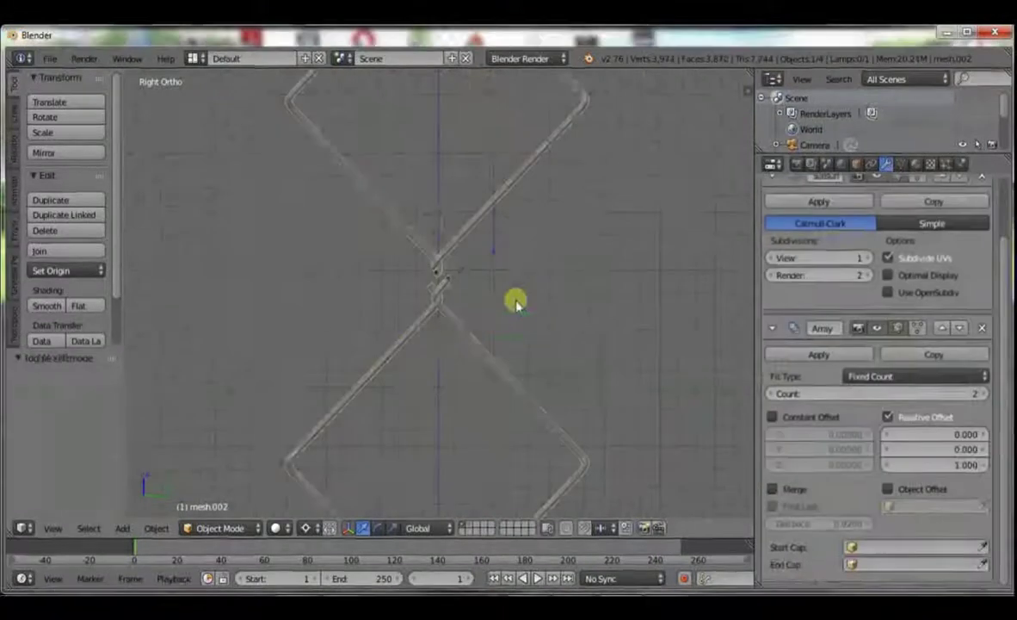
scroll(516, 302, "up", 4)
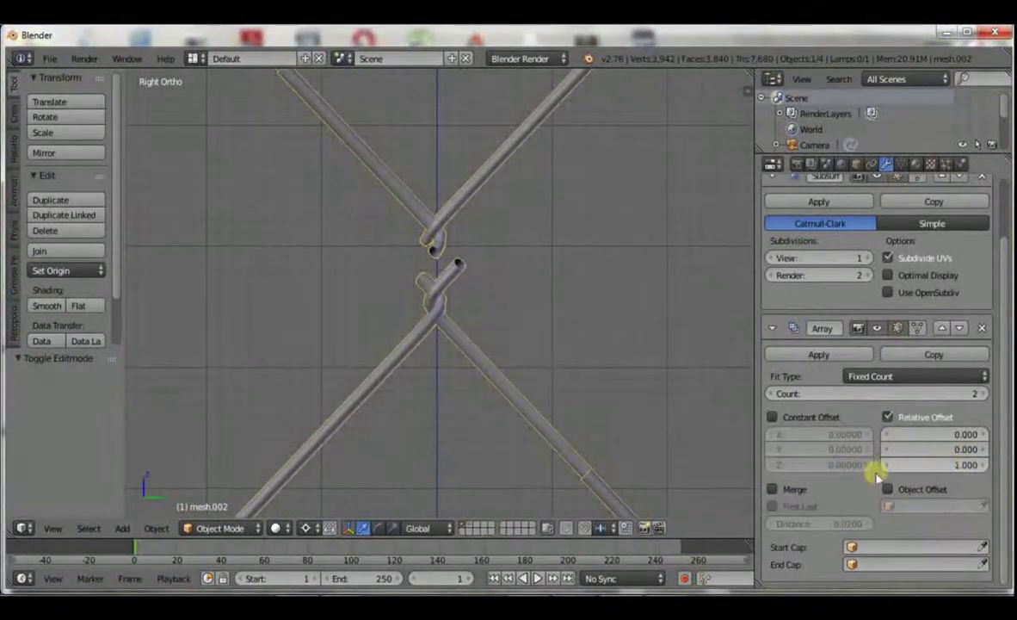
Step: Enable merging in the Array modifier with a distance of 0.02 and set its Z relative offset to 0.98
left_click(772, 489)
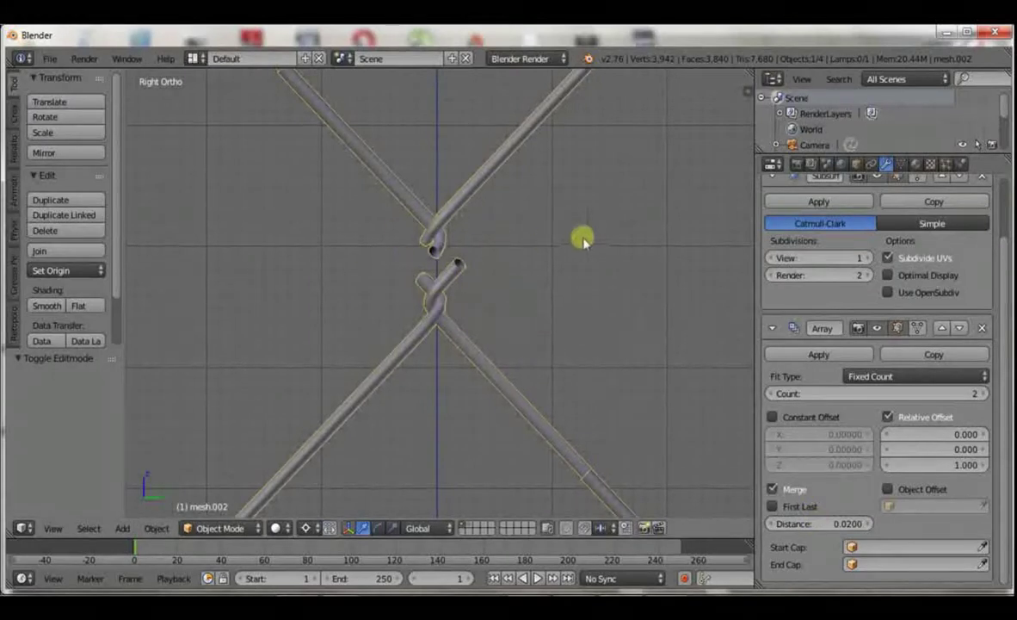
left_click(938, 465)
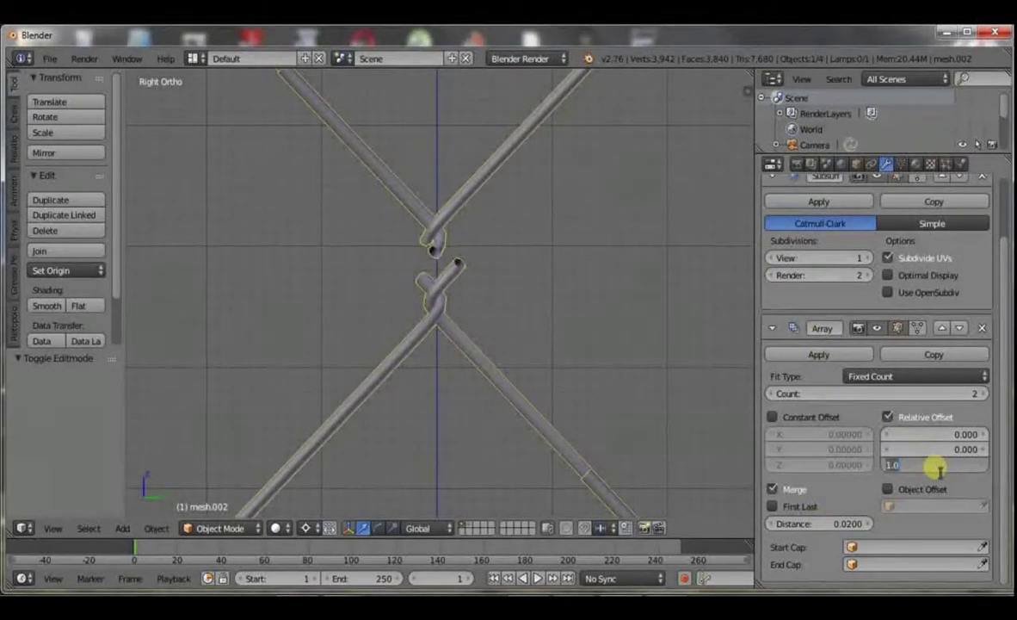
key("Return")
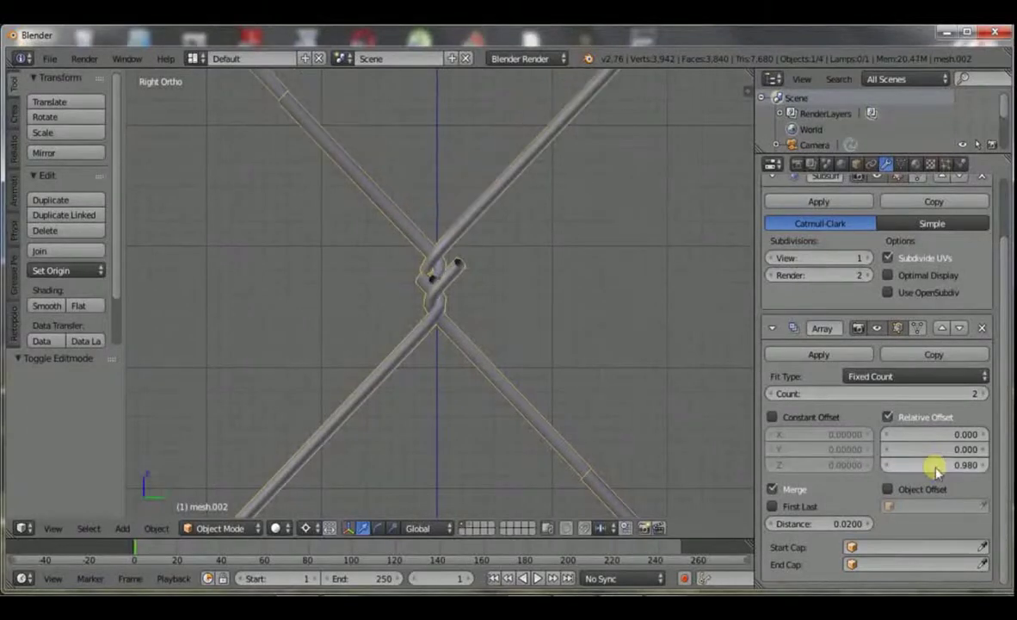
Step: Delete the end vertex loops of the two open wire tips sticking out at the crossing between the array copies
scroll(603, 292, "up", 6)
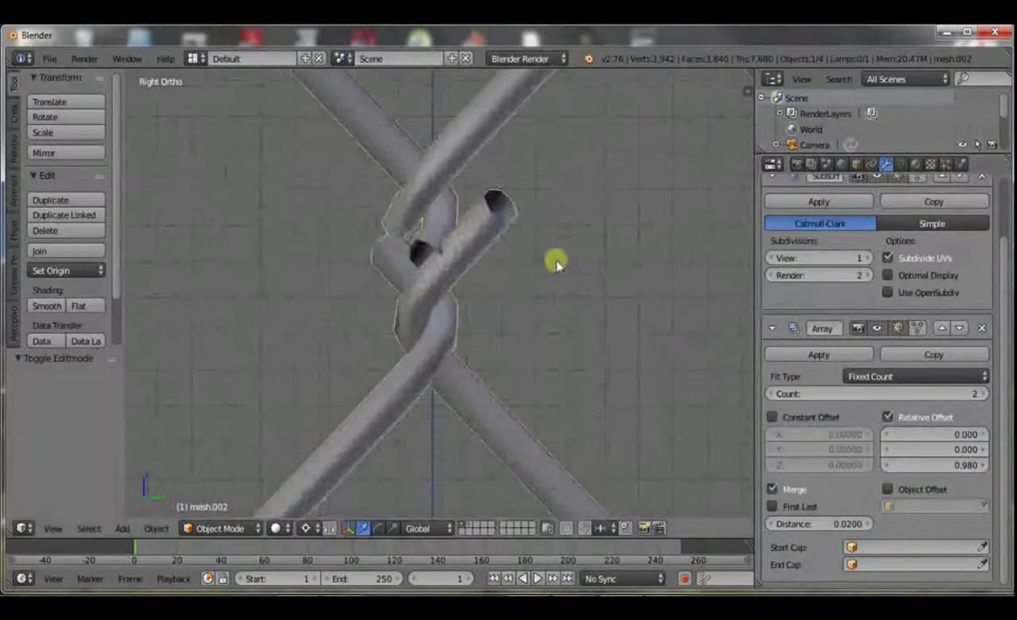
key("Tab")
right_click(501, 223, "alt")
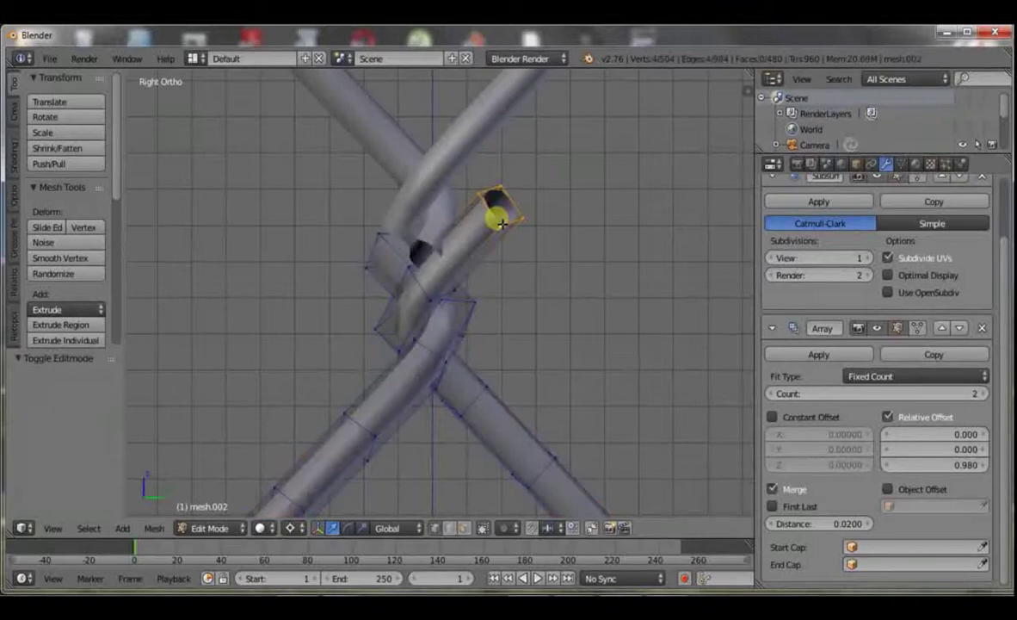
key("x")
left_click(499, 220)
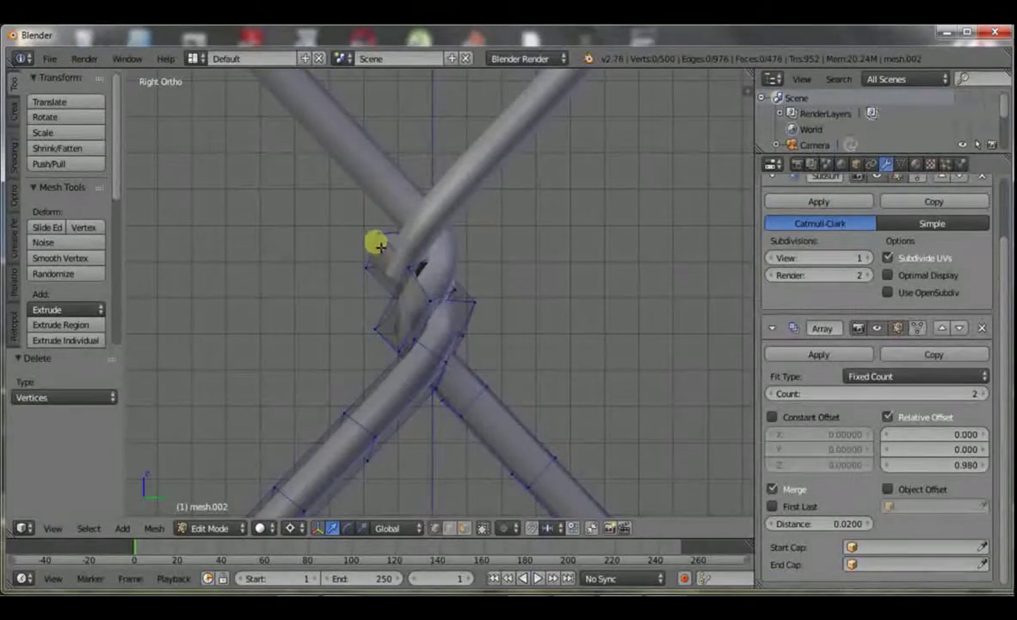
key("x")
left_click(456, 272)
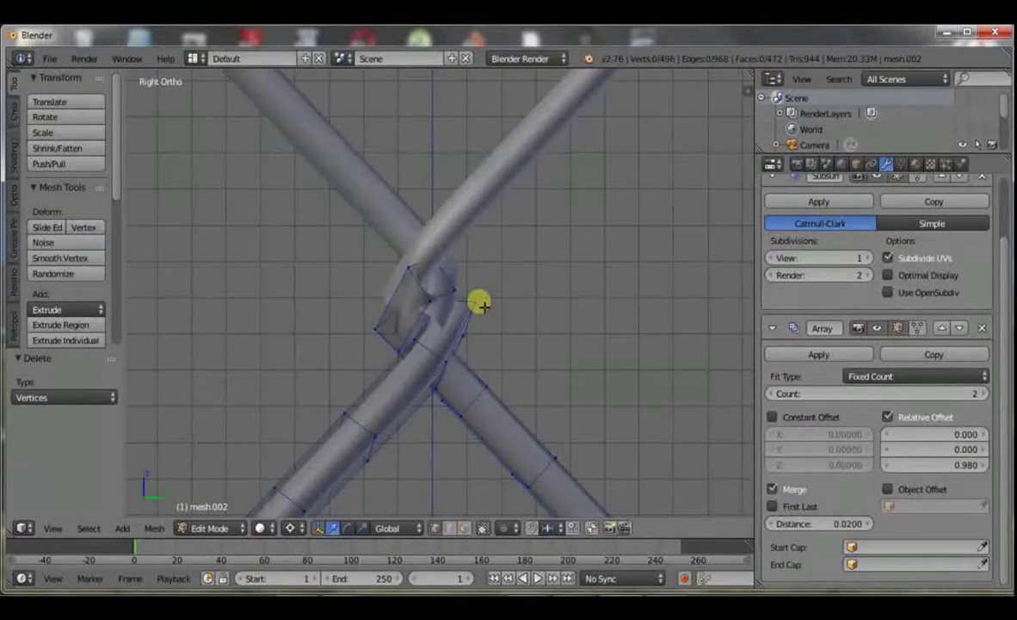
Step: Delete the surplus vertices at the twisted wire end beside the crossing, working from the front view
scroll(484, 307, "up", 1)
key("KP_1")
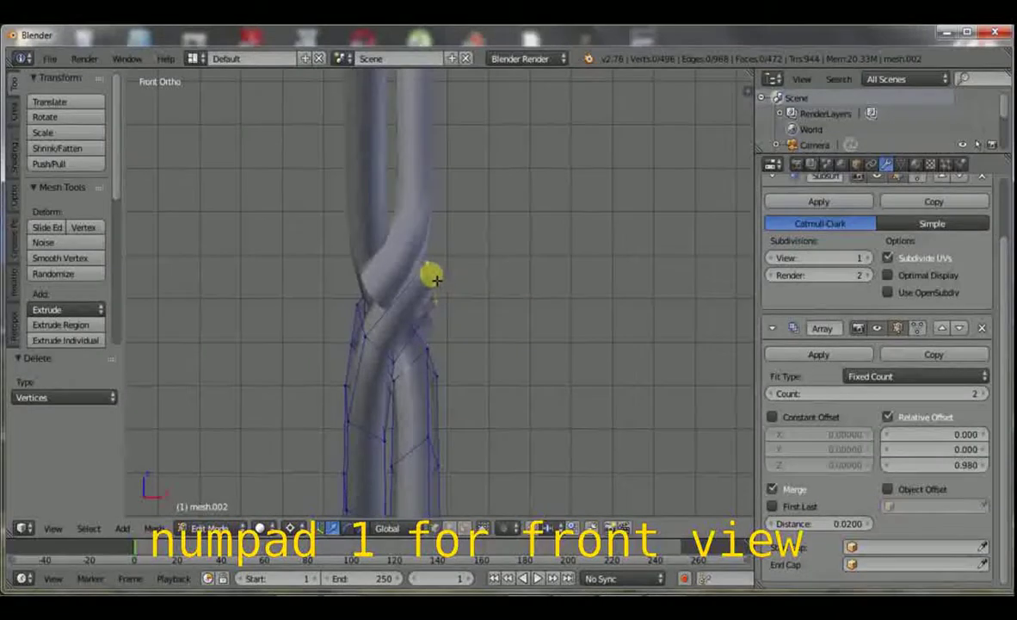
key("x")
left_click(481, 298)
middle_click_drag(481, 298, 402, 335)
key("KP_3")
key("Tab")
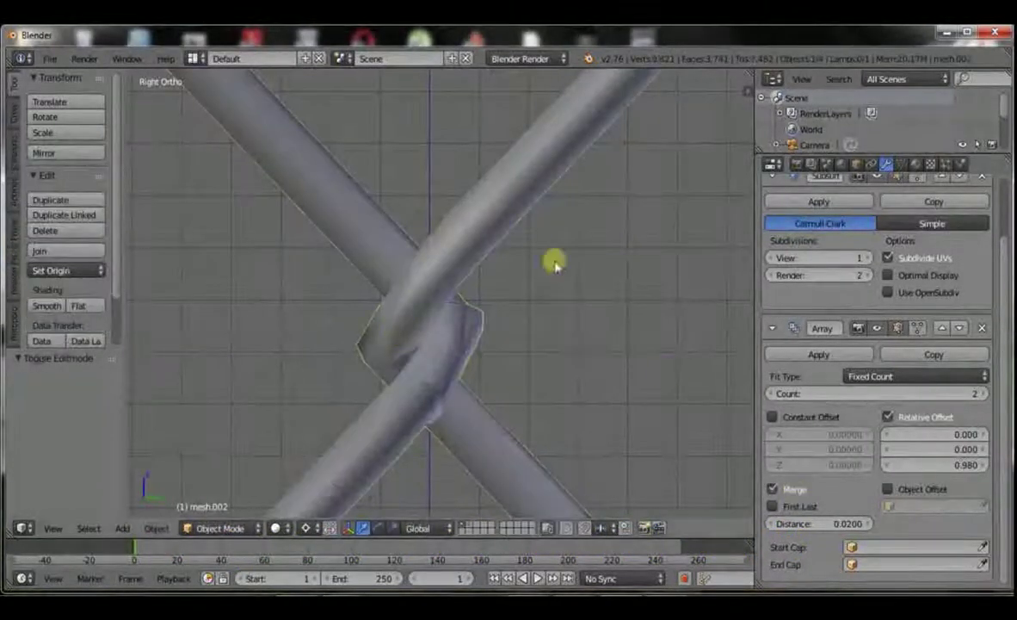
Step: Delete the last leftover vertices at the joint where the two array copies overlap
key("Tab")
scroll(504, 313, "up", 2)
scroll(547, 335, "down", 2)
key("x")
left_click(552, 334)
key("Tab")
middle_click_drag(595, 355, 637, 393)
key("KP_3")
Step: Set the vertical Array modifier's count to 3
scroll(592, 365, "down", 3)
scroll(585, 365, "down", 5)
scroll(585, 369, "up", 5)
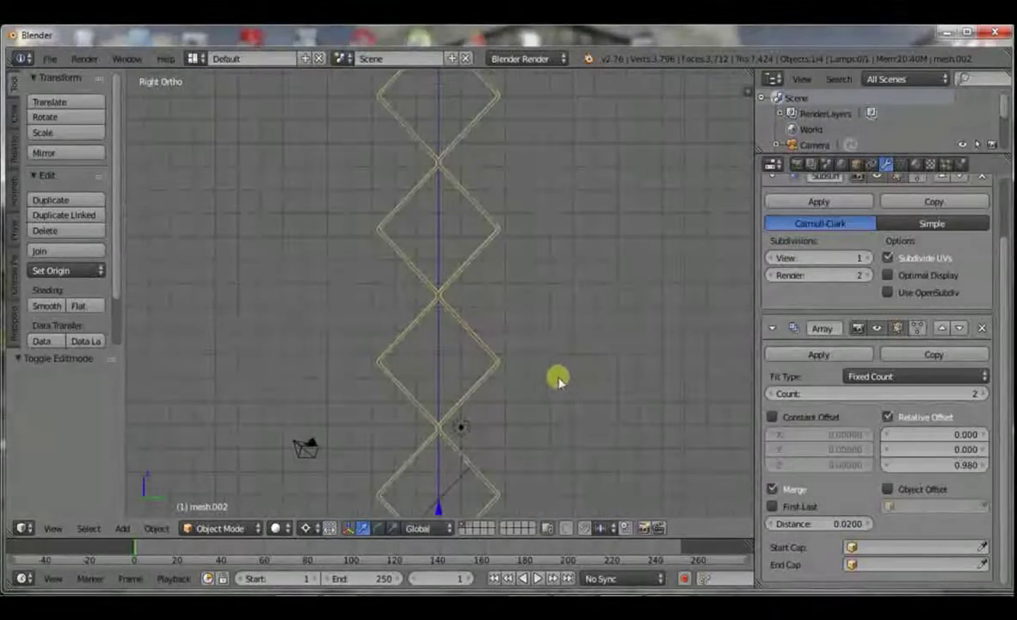
scroll(568, 366, "down", 2)
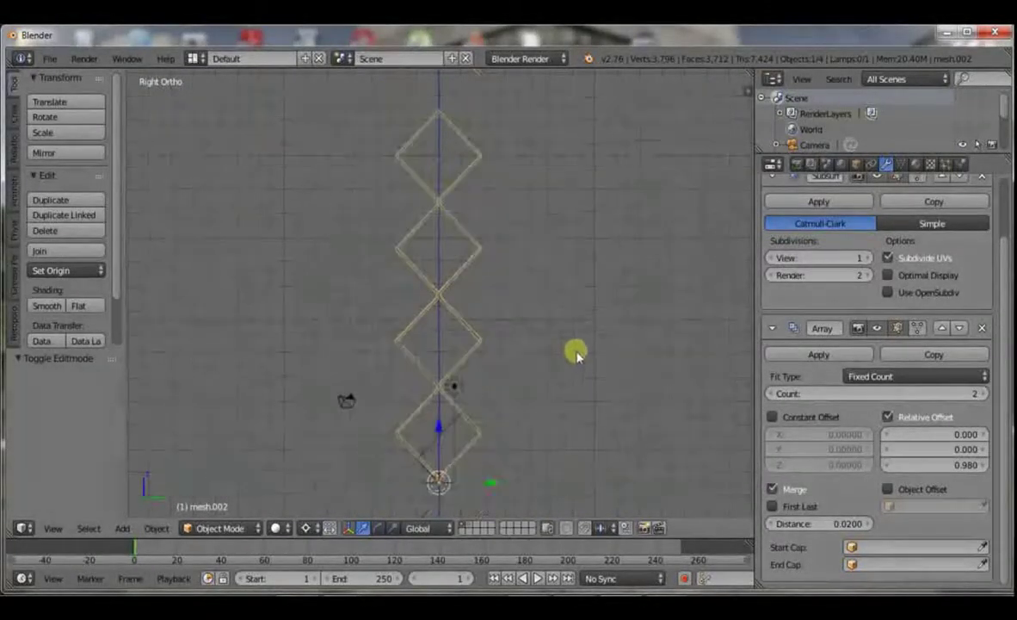
left_click(981, 393)
scroll(591, 335, "down", 4)
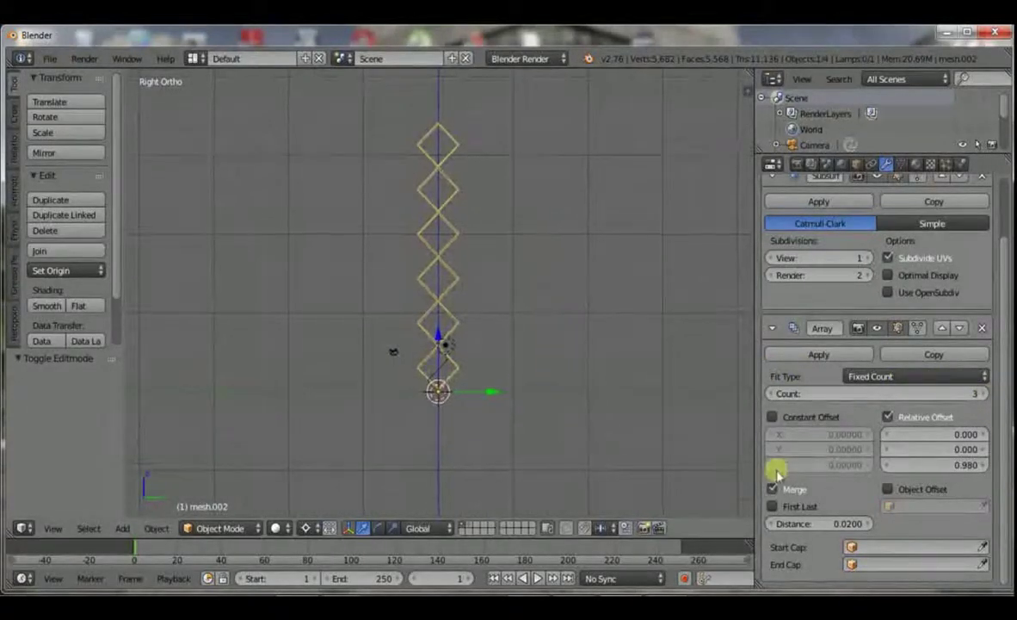
left_click(771, 393)
scroll(547, 346, "up", 8)
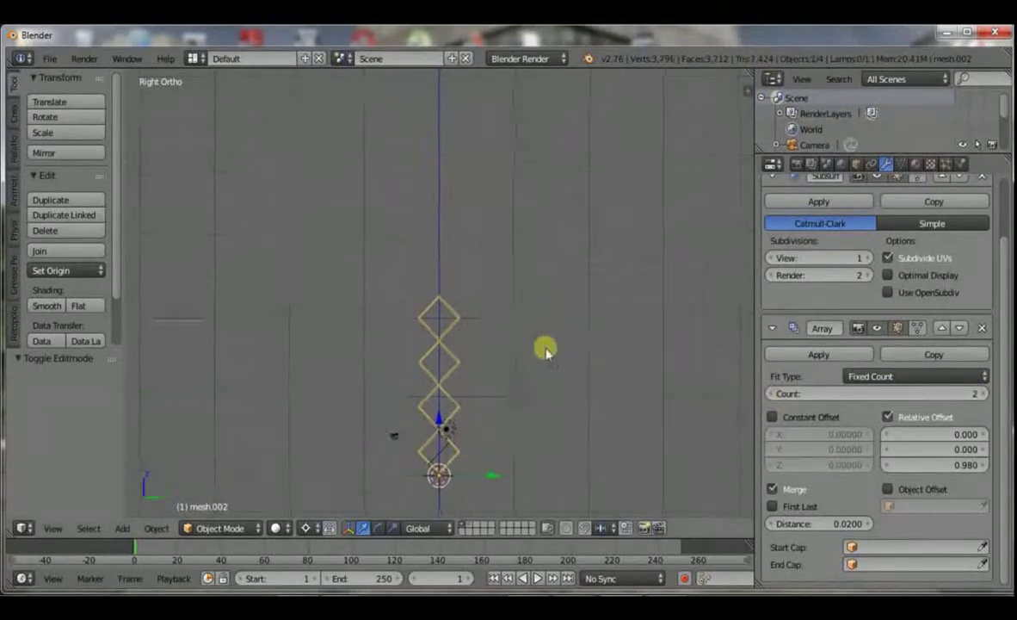
left_click(981, 393)
scroll(433, 314, "down", 8)
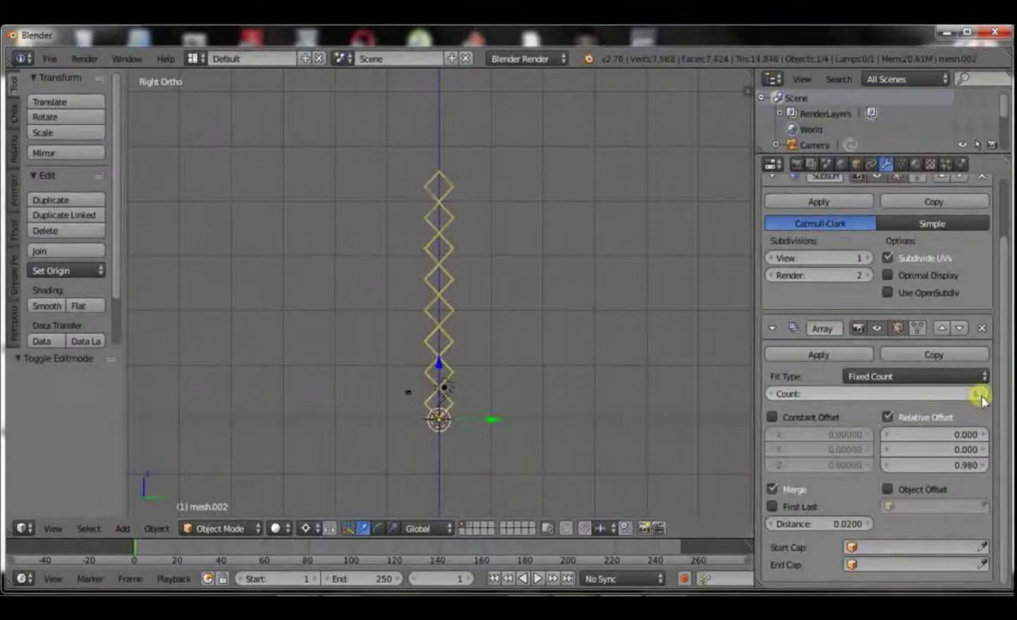
left_click(774, 394)
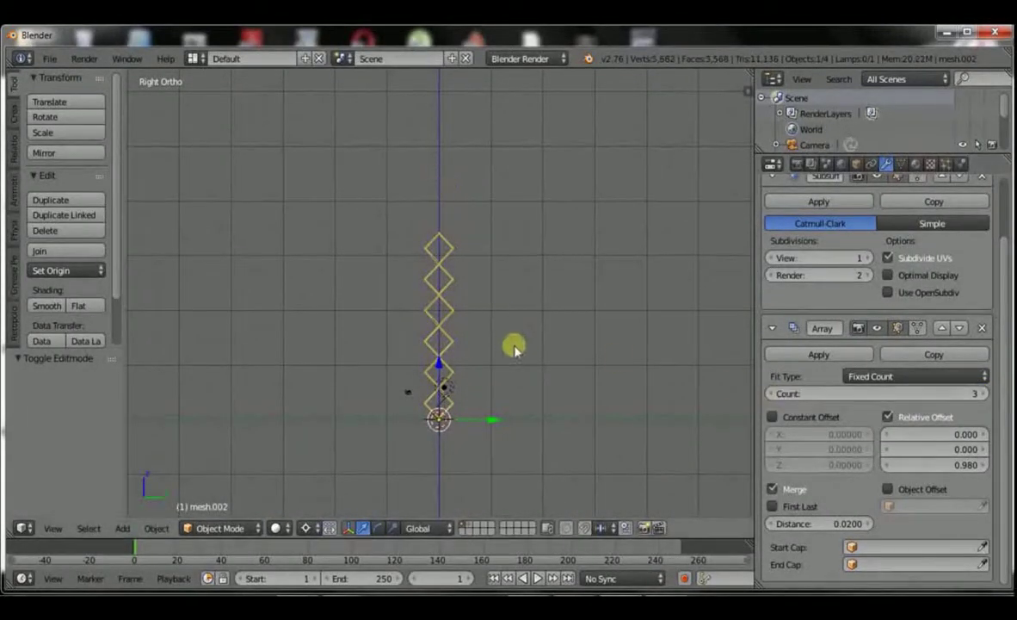
Step: Add a second Array modifier with a relative offset of 0 in X, 1 in Y and 0 in Z and a count of 5
scroll(514, 349, "up", 3)
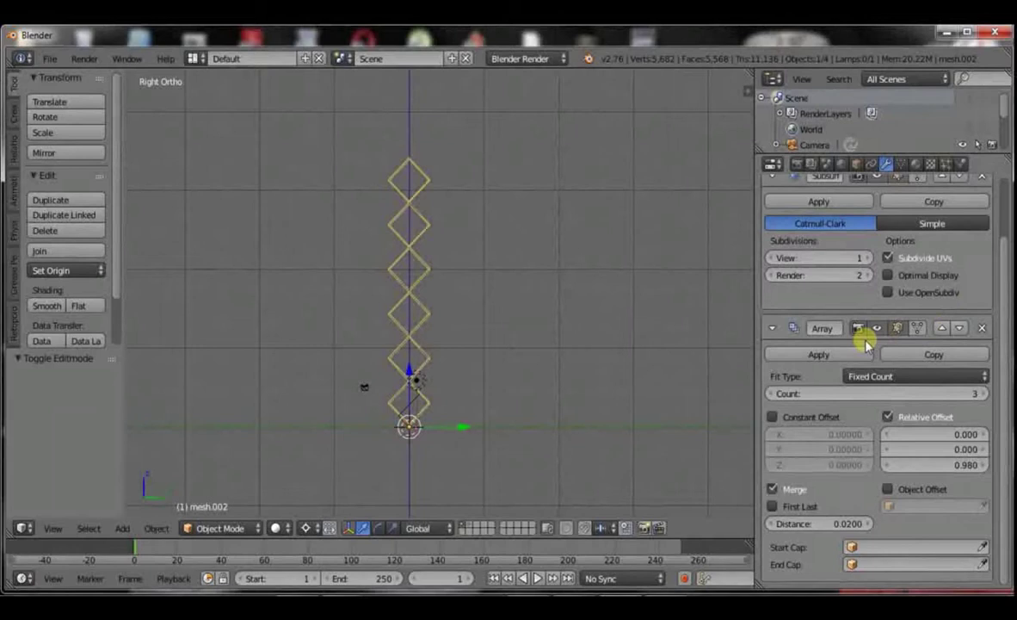
scroll(921, 279, "up", 3)
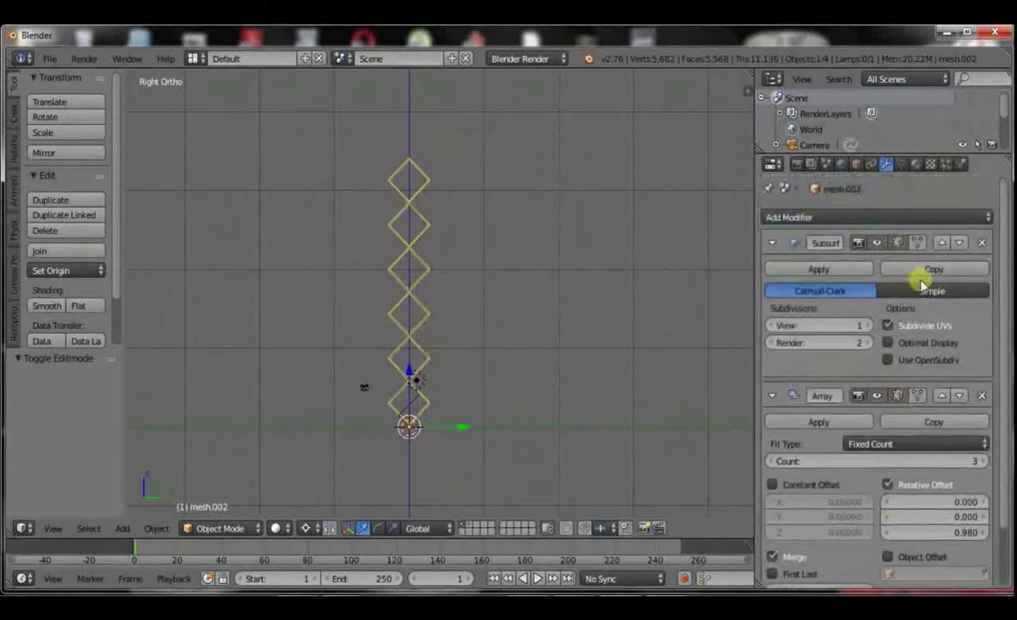
left_click(811, 215)
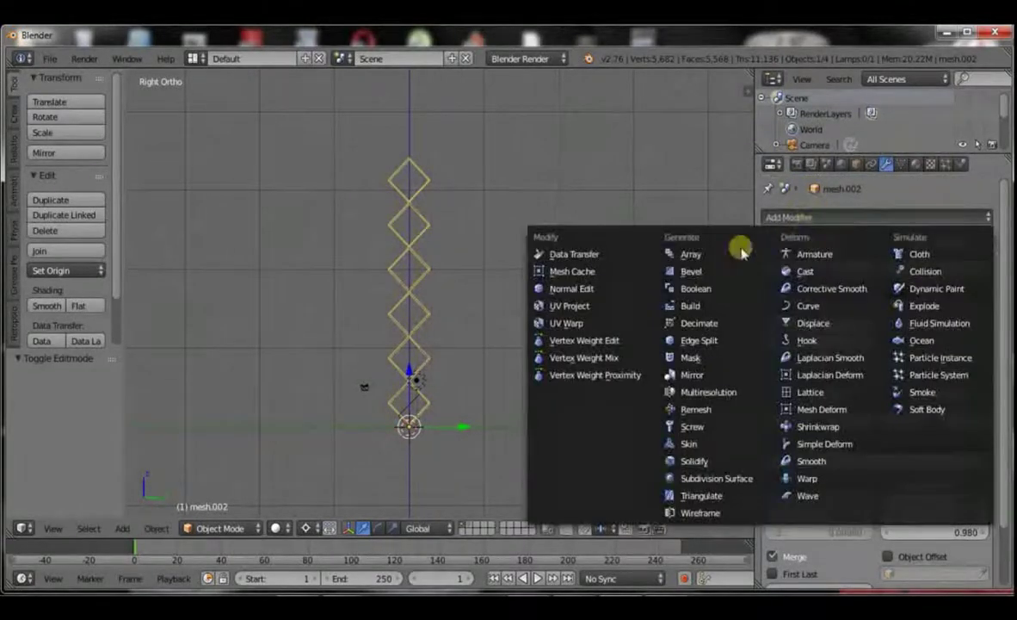
left_click(710, 257)
scroll(944, 399, "down", 12)
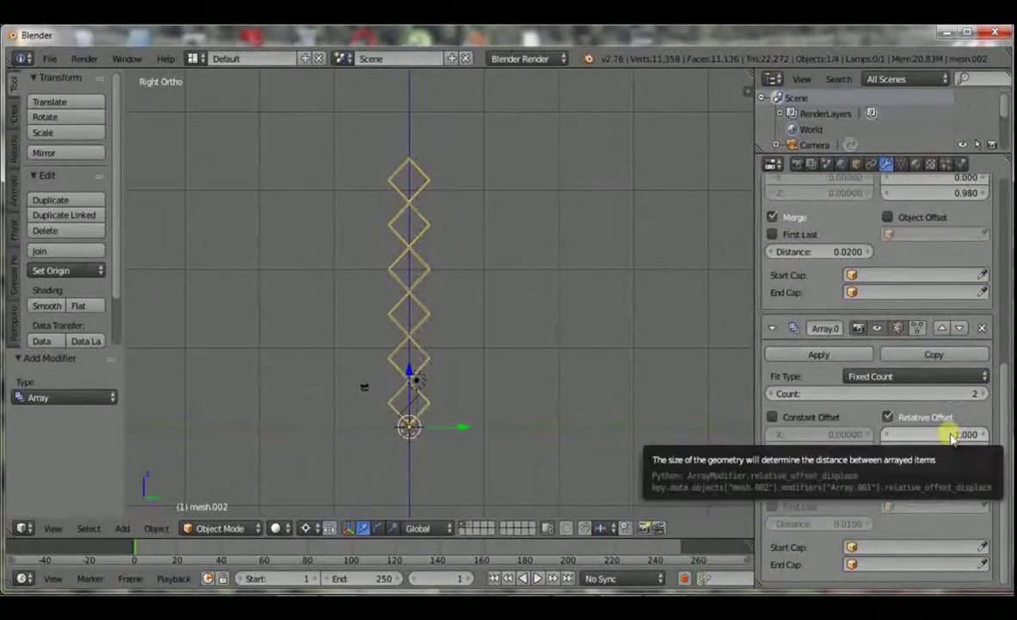
type("1.000")
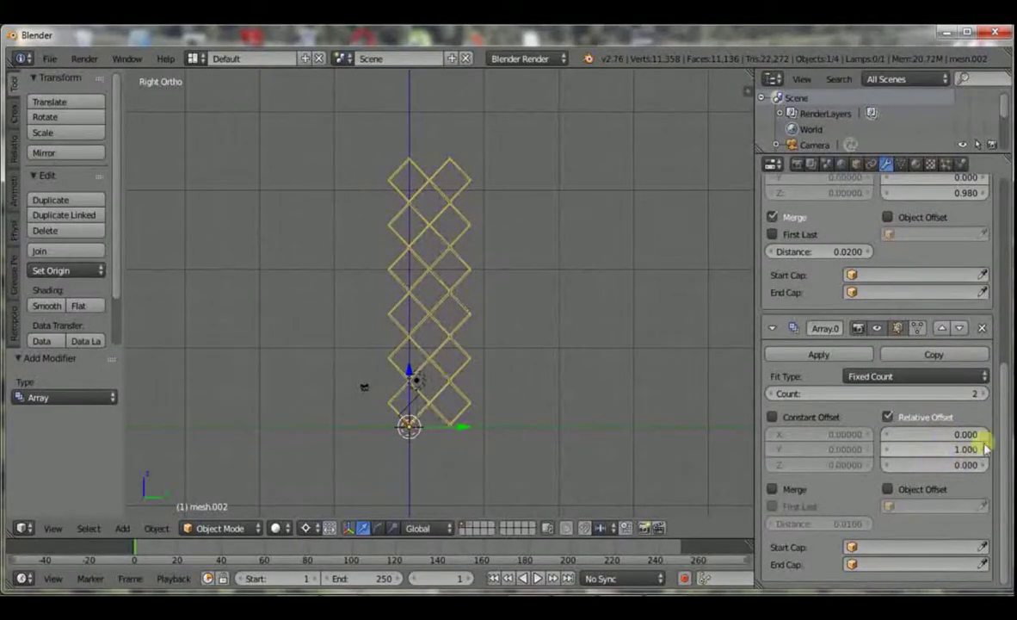
left_click(984, 394)
left_click(984, 394)
left_click(984, 394)
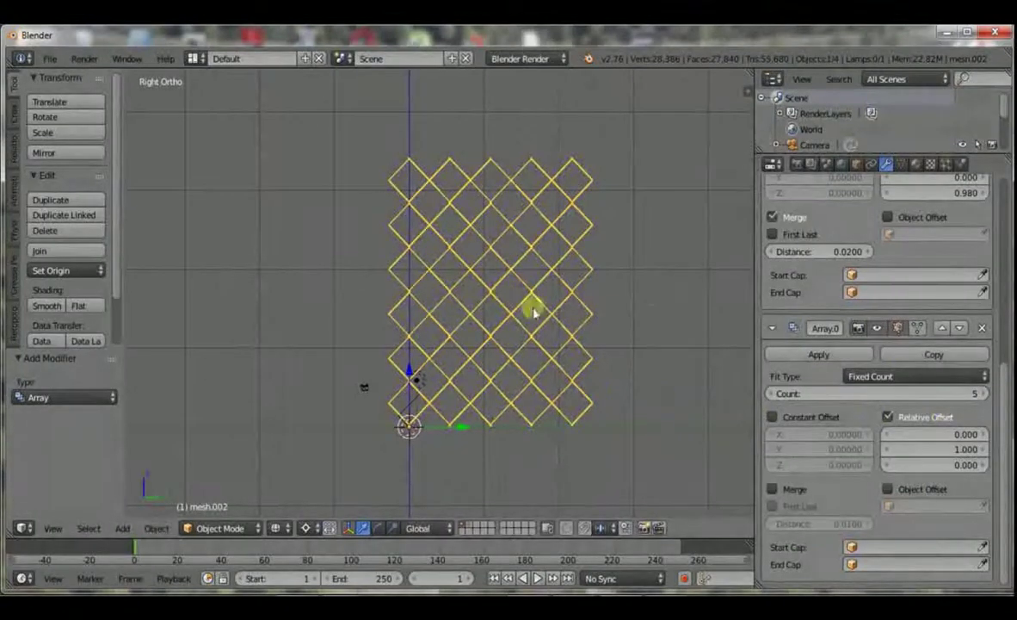
Step: Set the Subdivision Surface modifier's view level to 0
scroll(904, 222, "up", 7)
scroll(903, 225, "up", 4)
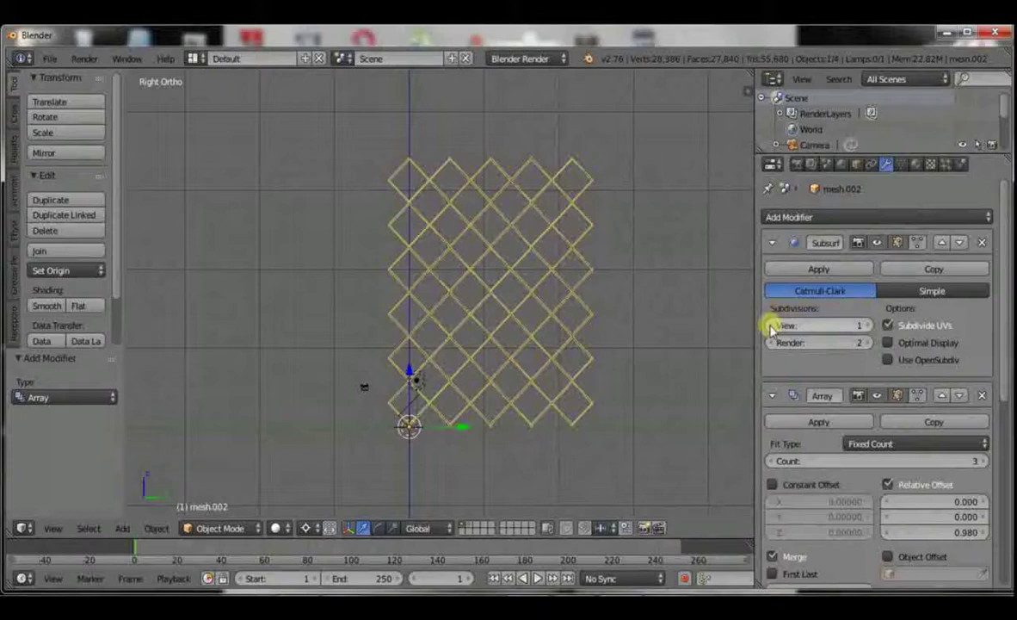
left_click(769, 325)
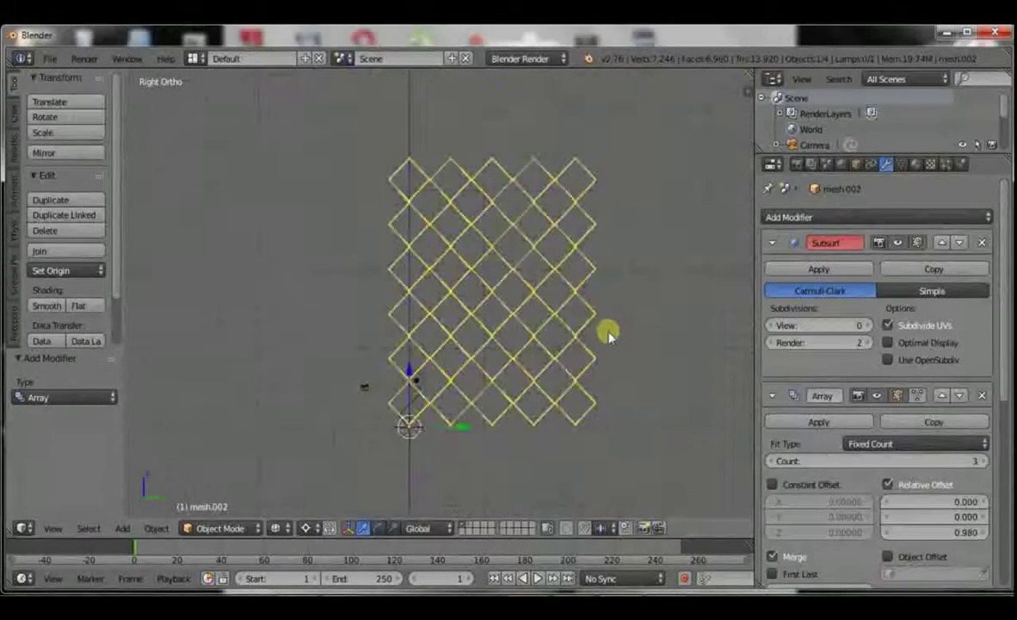
scroll(608, 336, "up", 2)
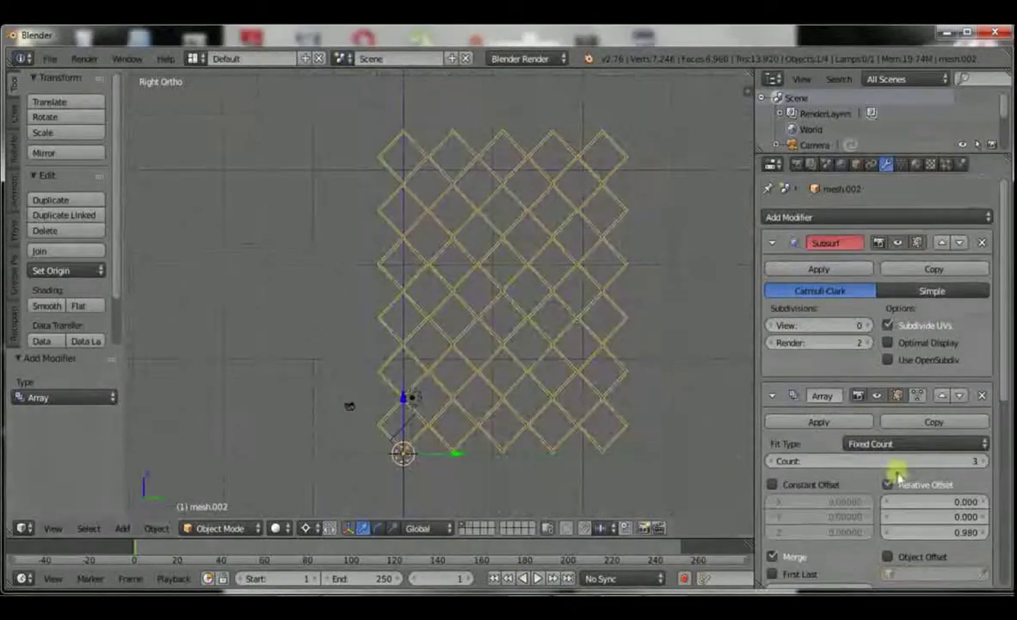
Step: Set the second Array modifier's count to 6
scroll(904, 473, "down", 7)
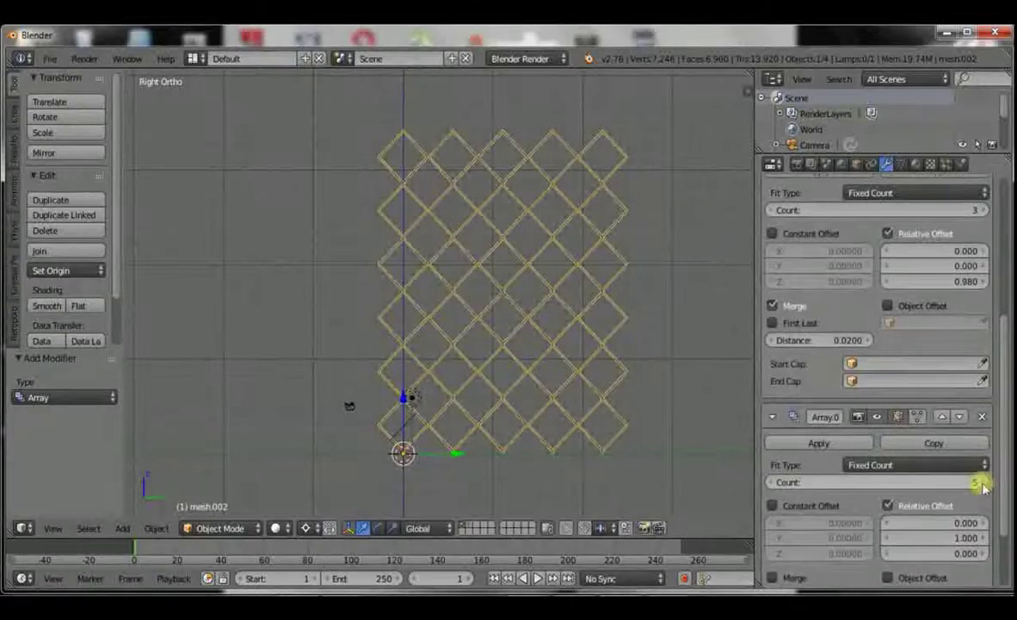
left_click(981, 483)
left_click(981, 483)
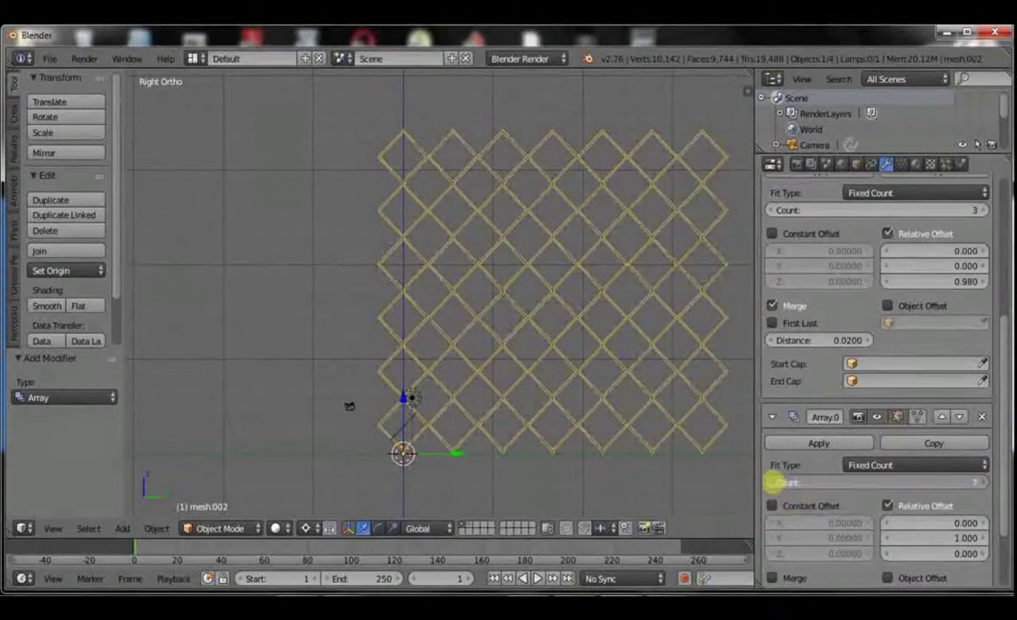
left_click(773, 483)
scroll(542, 372, "down", 4)
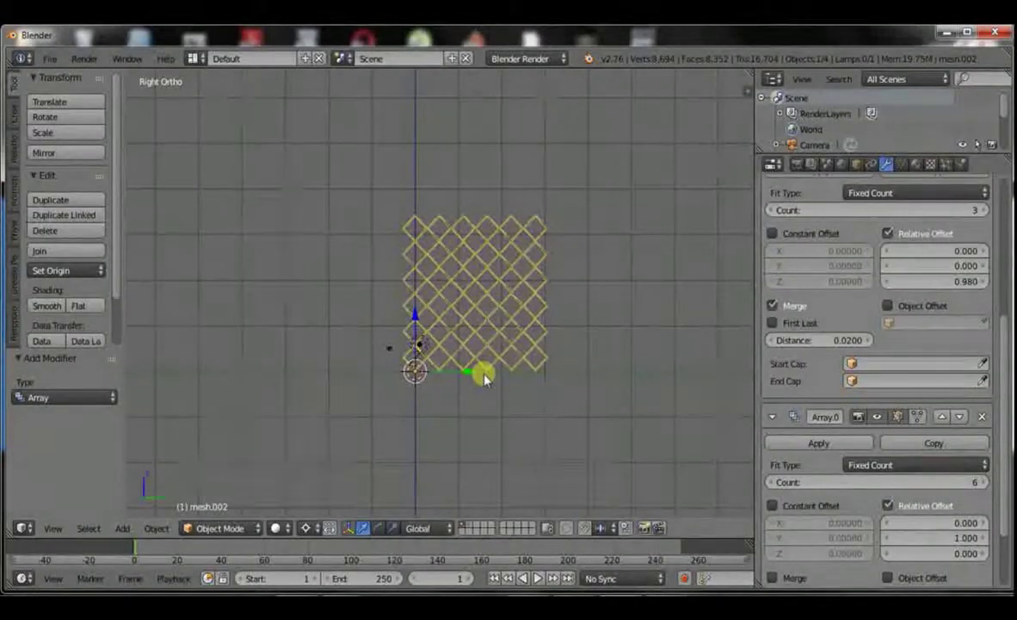
Step: Examine the repeated wire mesh from the side and its twisted joint up close from the front
scroll(484, 378, "up", 2)
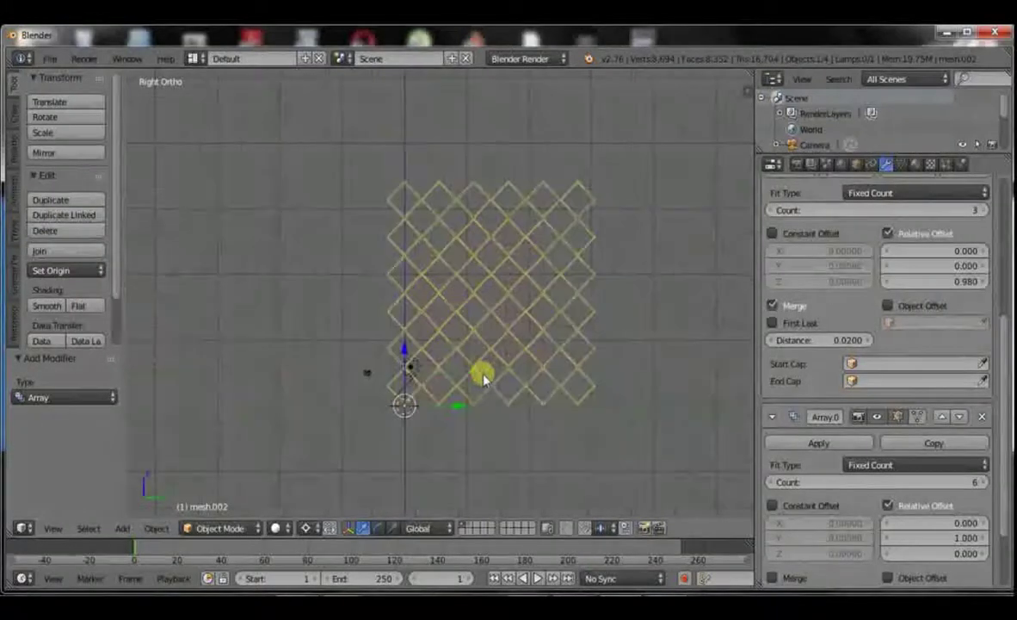
scroll(560, 355, "up", 1)
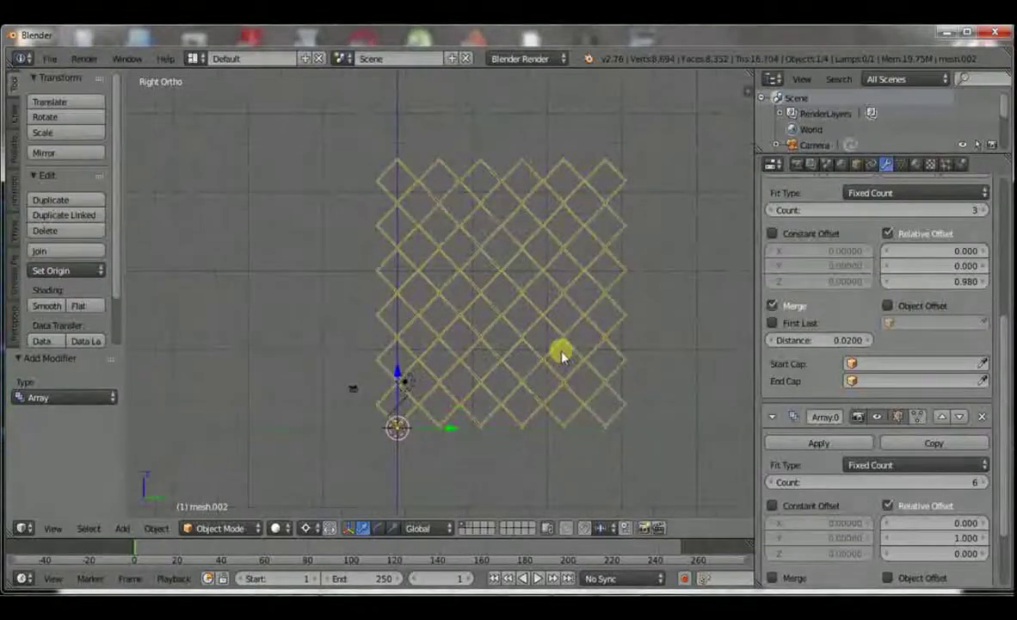
scroll(561, 355, "up", 2)
scroll(560, 356, "up", 4)
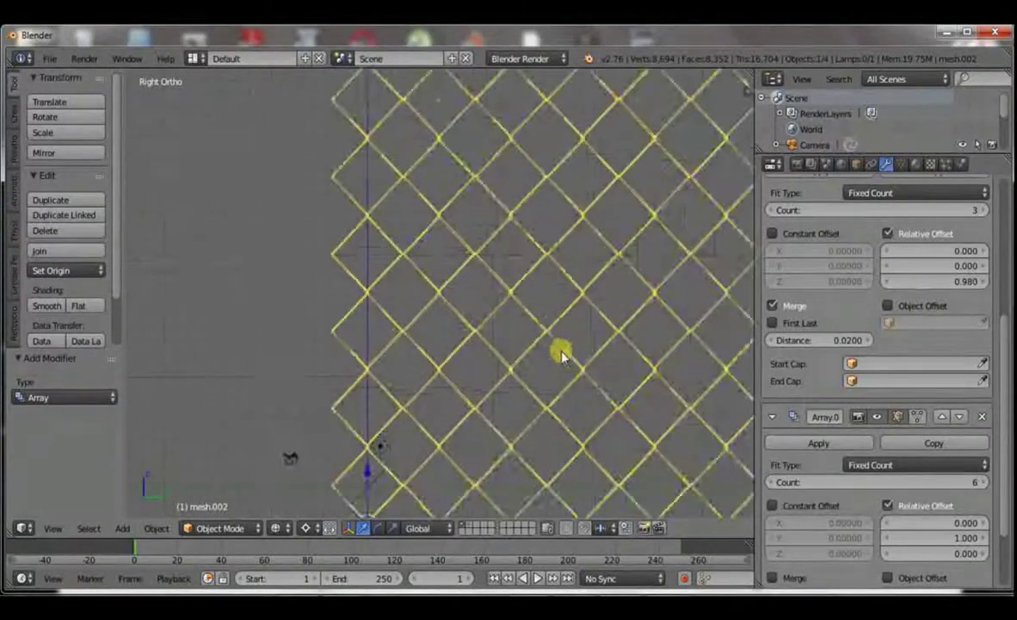
key("KP_1")
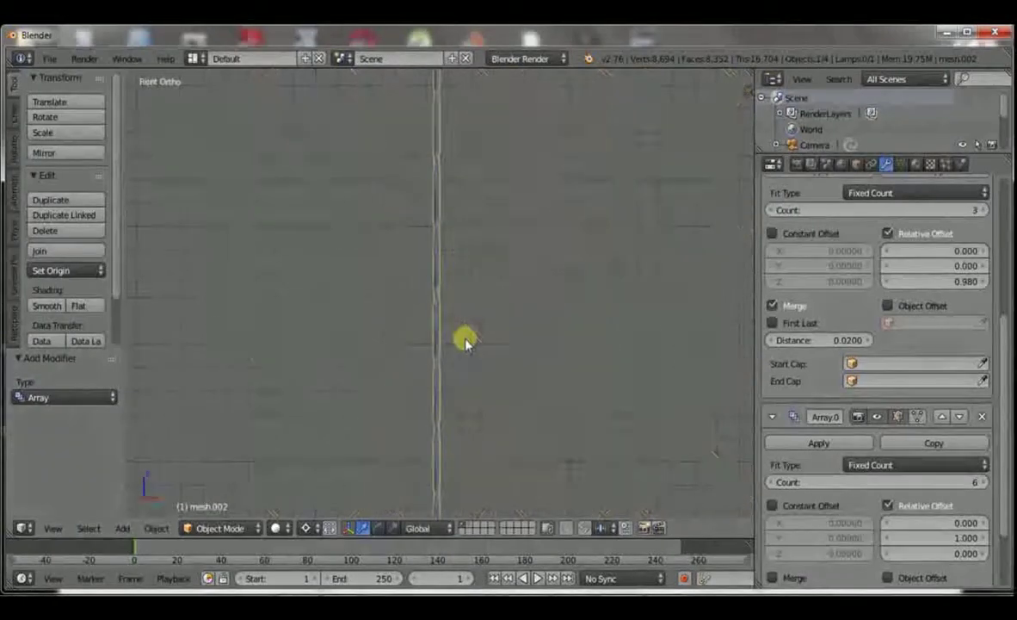
scroll(465, 342, "up", 4)
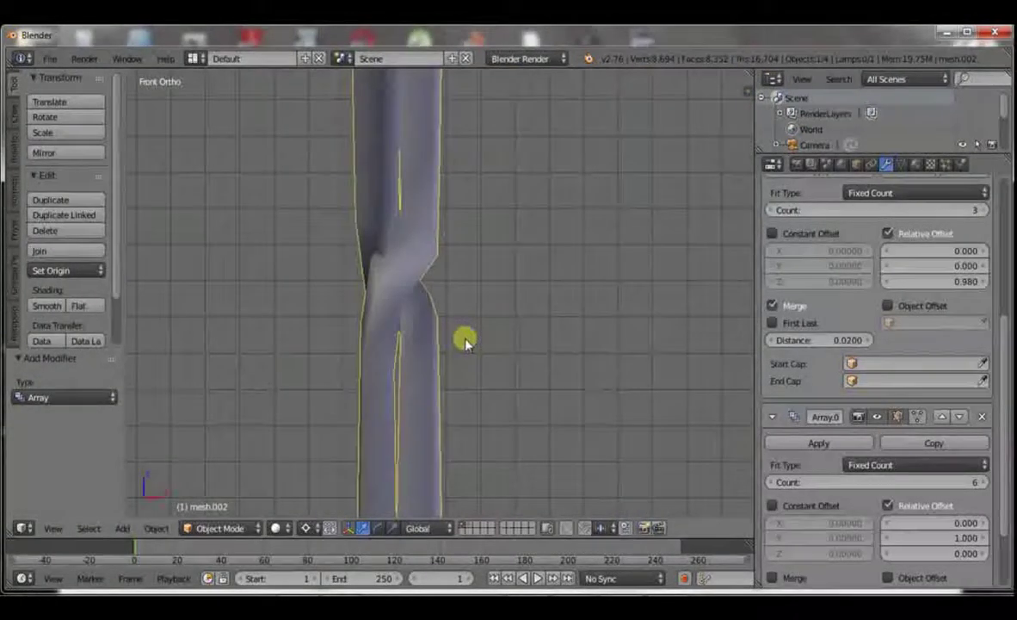
scroll(507, 325, "up", 3)
Step: Set the Subdivision Surface modifier's view level to 1
scroll(944, 294, "up", 4)
scroll(899, 292, "up", 4)
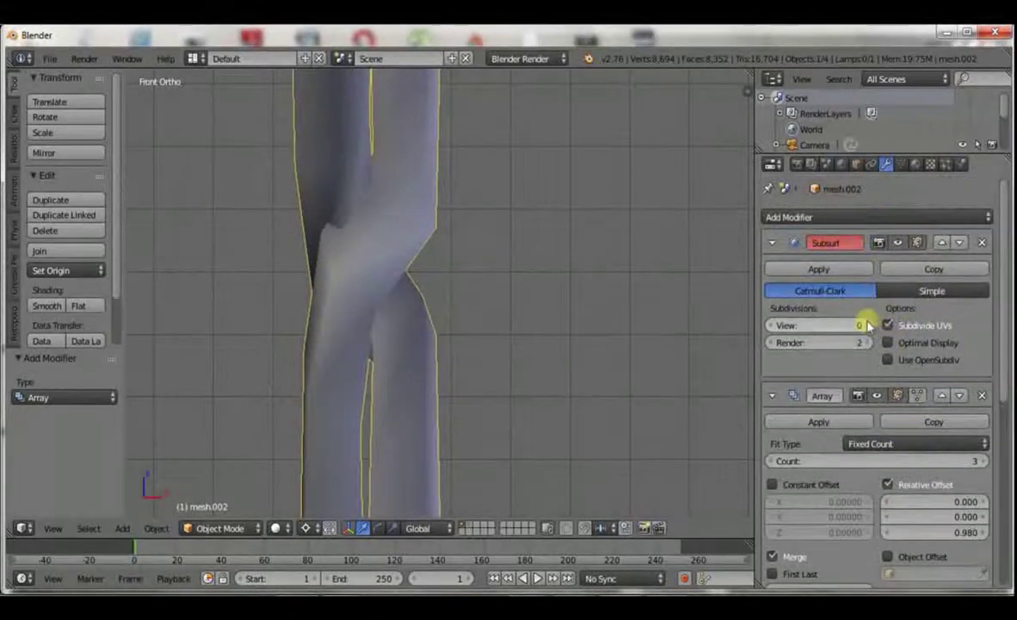
left_click(866, 325)
Step: Examine the smoothed chain-link mesh from an angle and as a whole from the right side
scroll(568, 275, "down", 2)
middle_click_drag(568, 274, 522, 297)
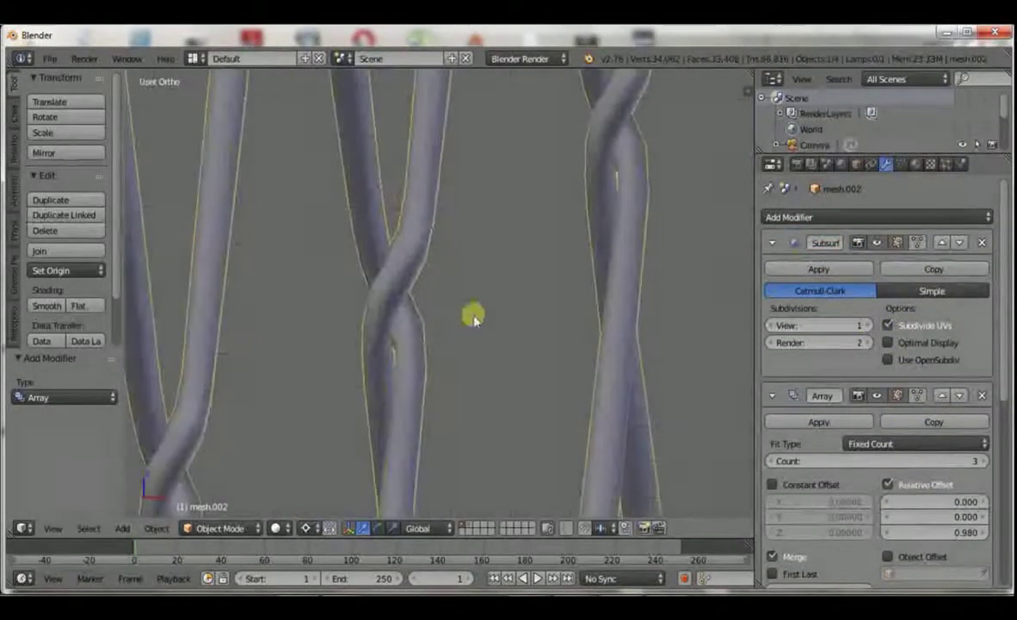
middle_click_drag(414, 346, 239, 274)
scroll(424, 386, "up", 3)
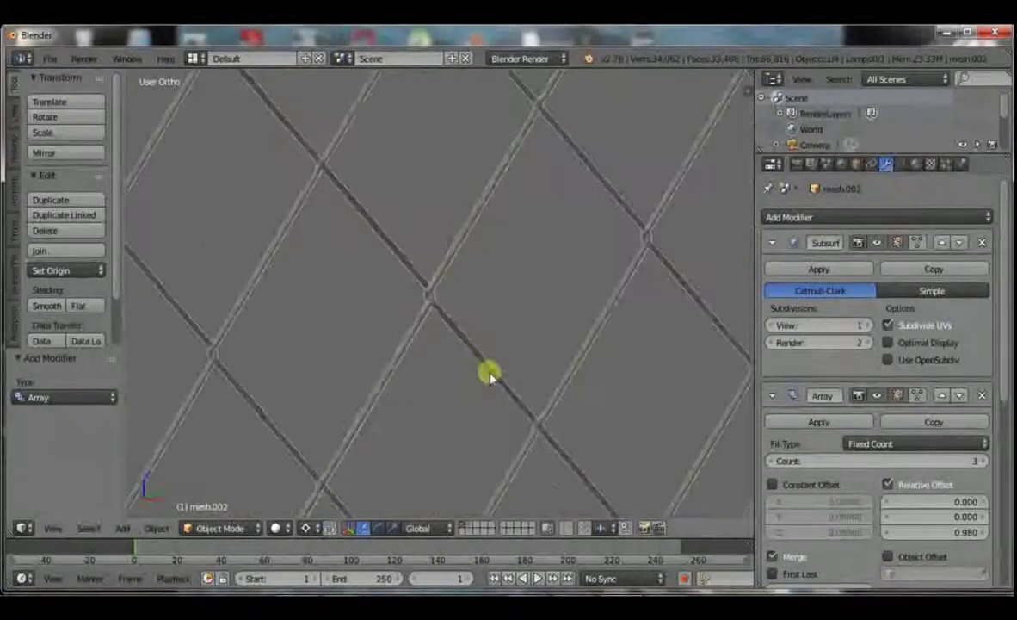
scroll(486, 370, "down", 4)
key("KP_3")
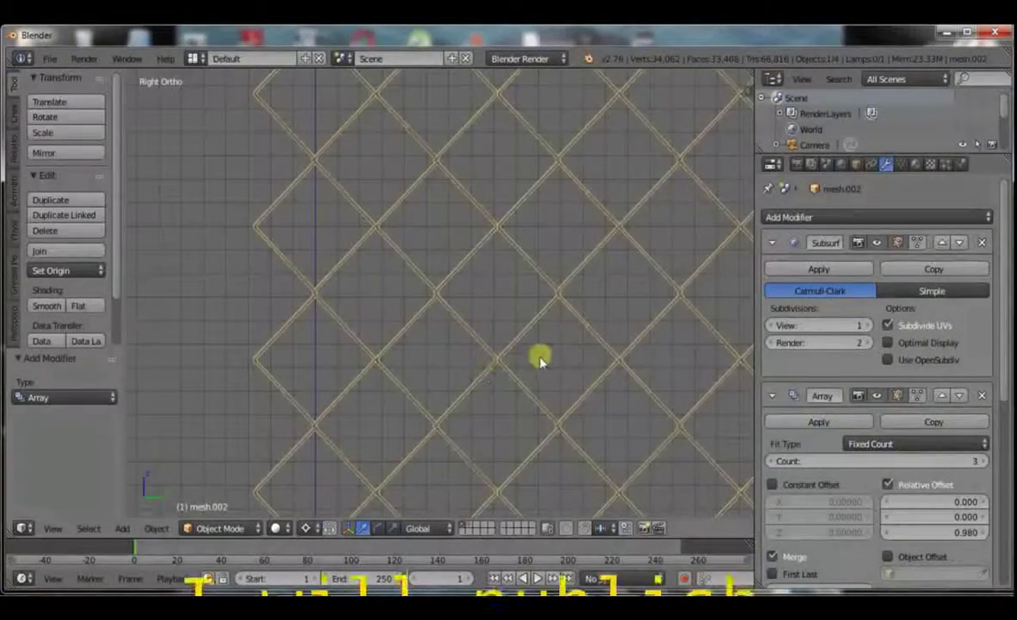
scroll(541, 357, "down", 3)
middle_click_drag(554, 363, 430, 332, "shift")
scroll(404, 312, "down", 1)
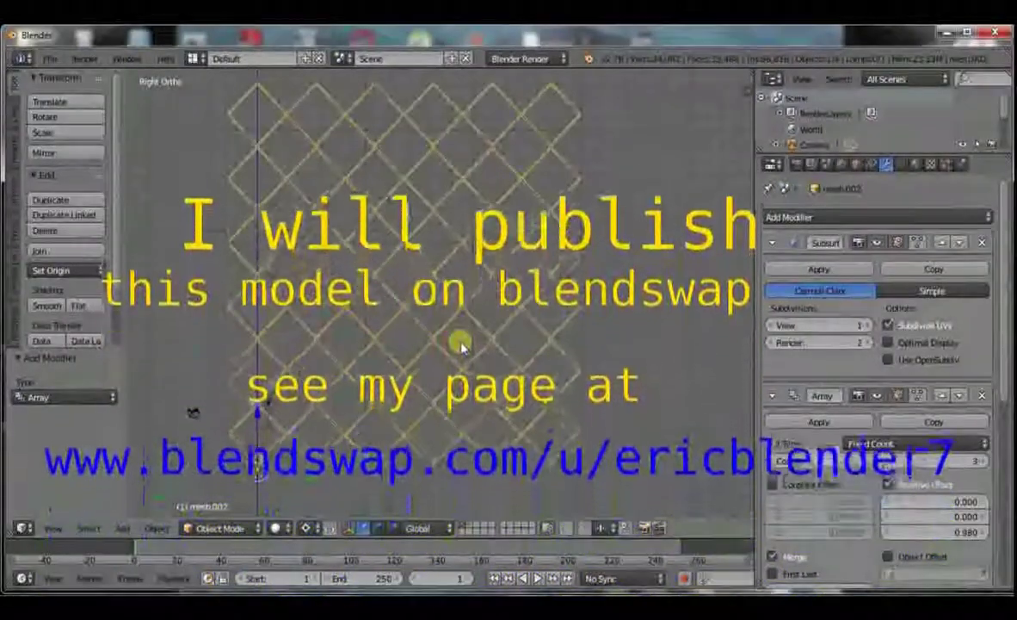